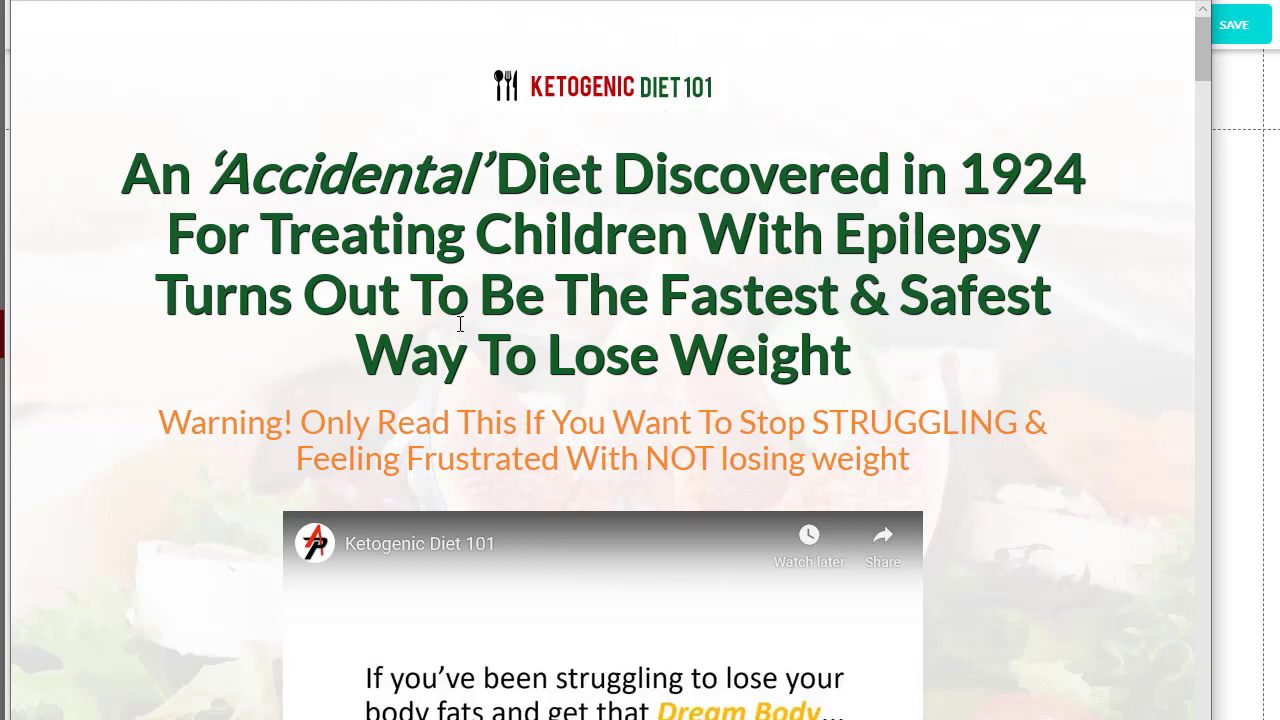
Step: Review the Ketogenic Diet 101 sales page from the headline through the pricing and bonus sections, noting its text and colors
left_click_drag(855, 363, 135, 145)
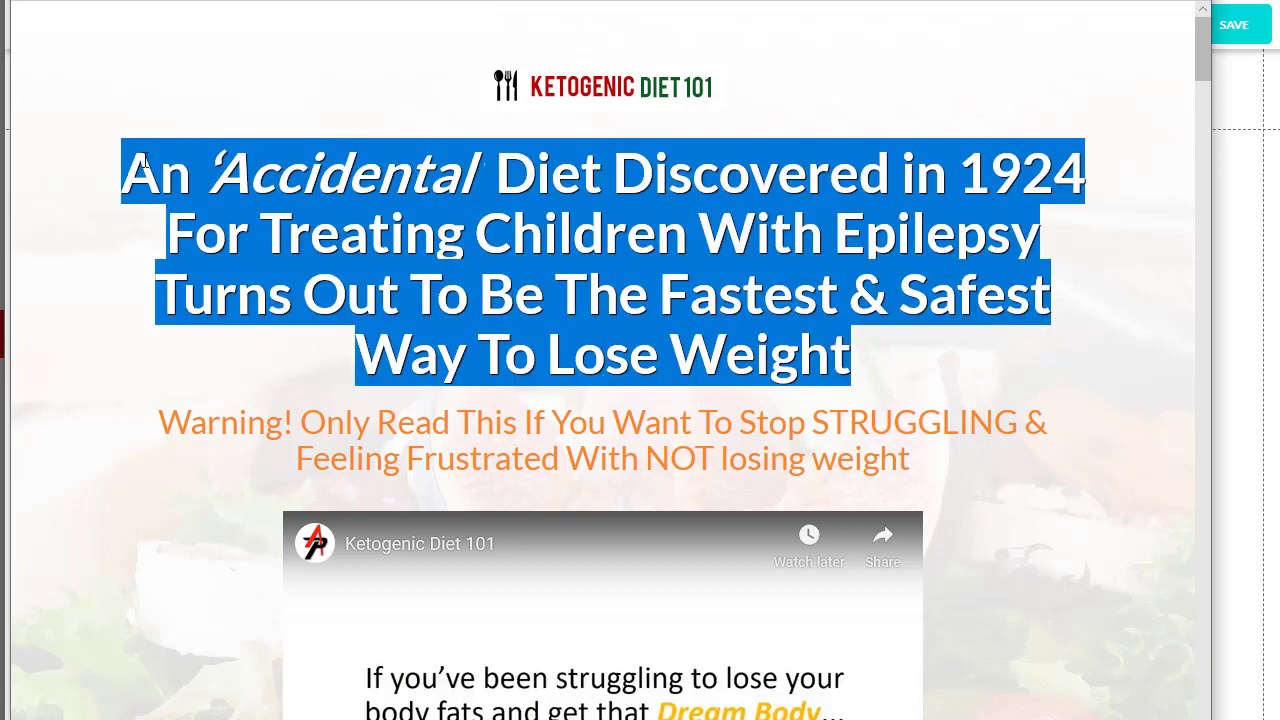
left_click(749, 429)
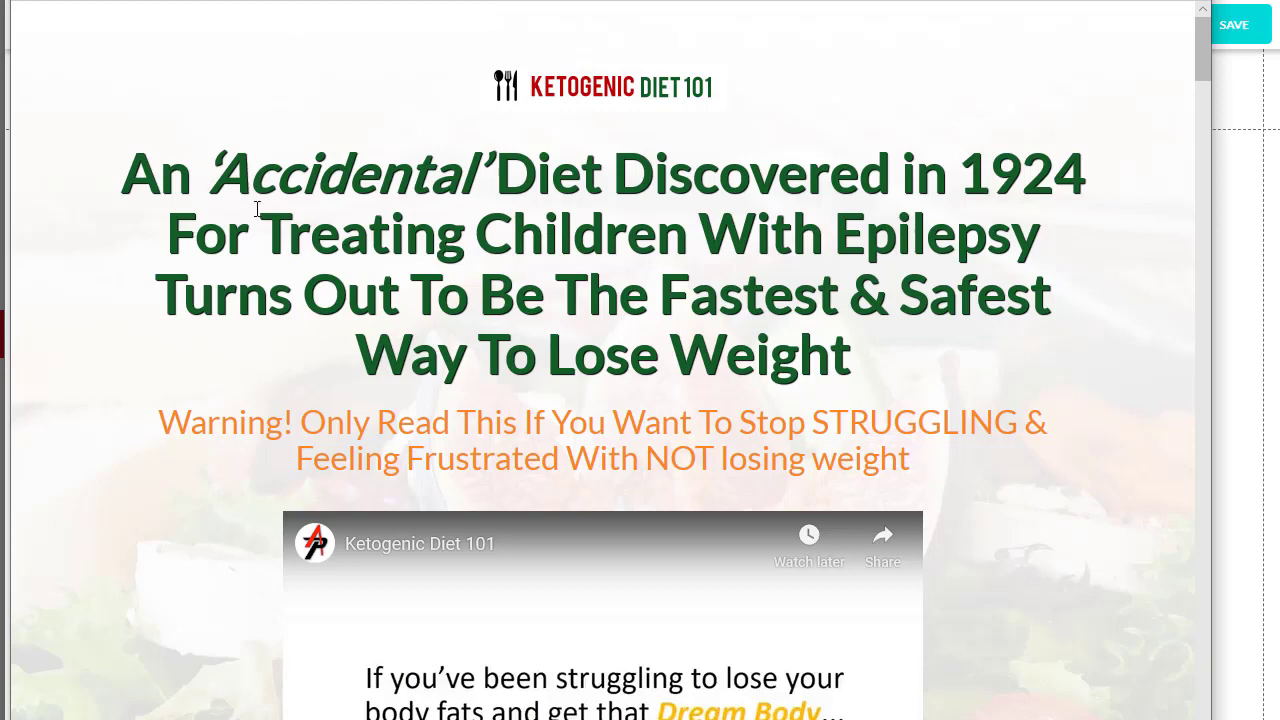
left_click_drag(135, 178, 829, 451)
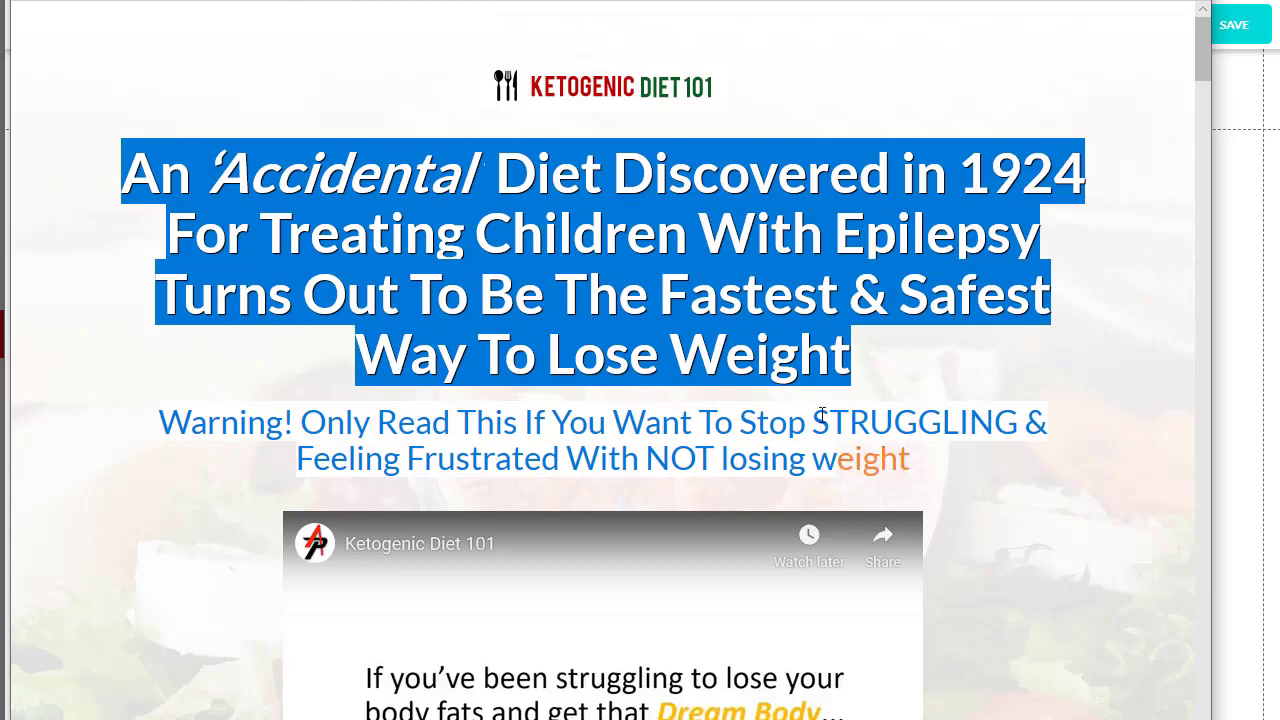
left_click(810, 400)
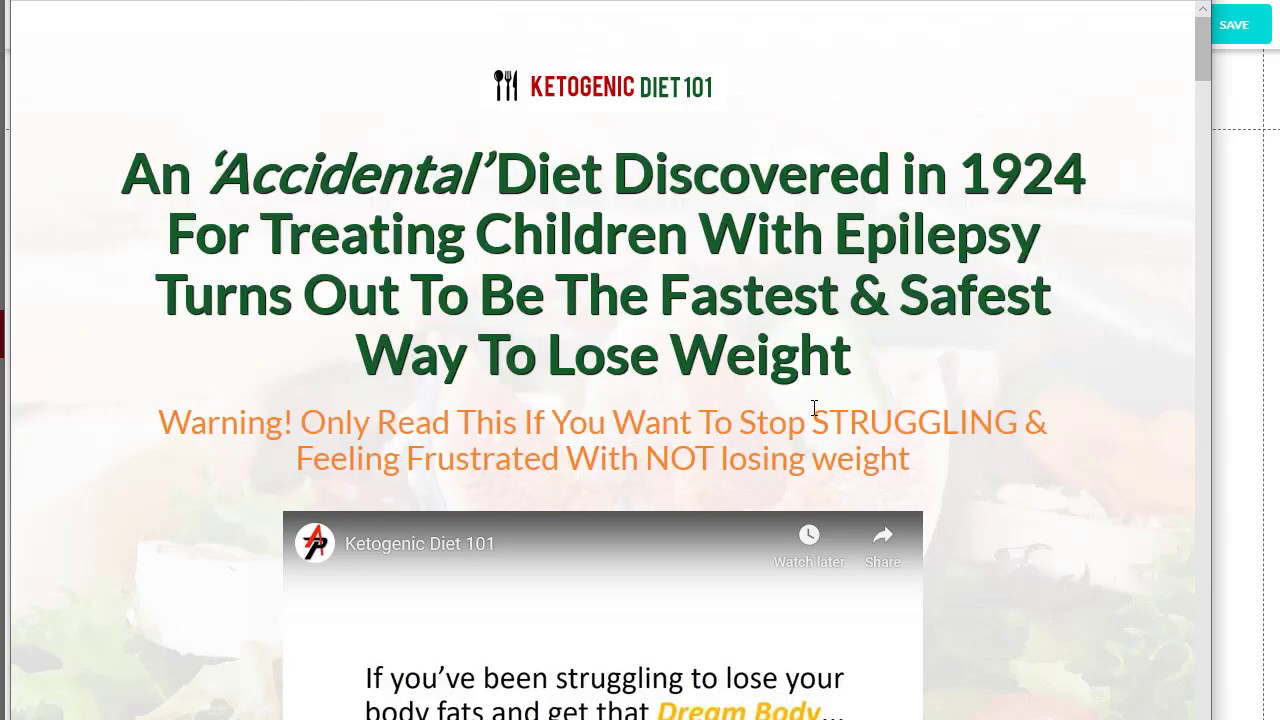
scroll(814, 407, "down", 15)
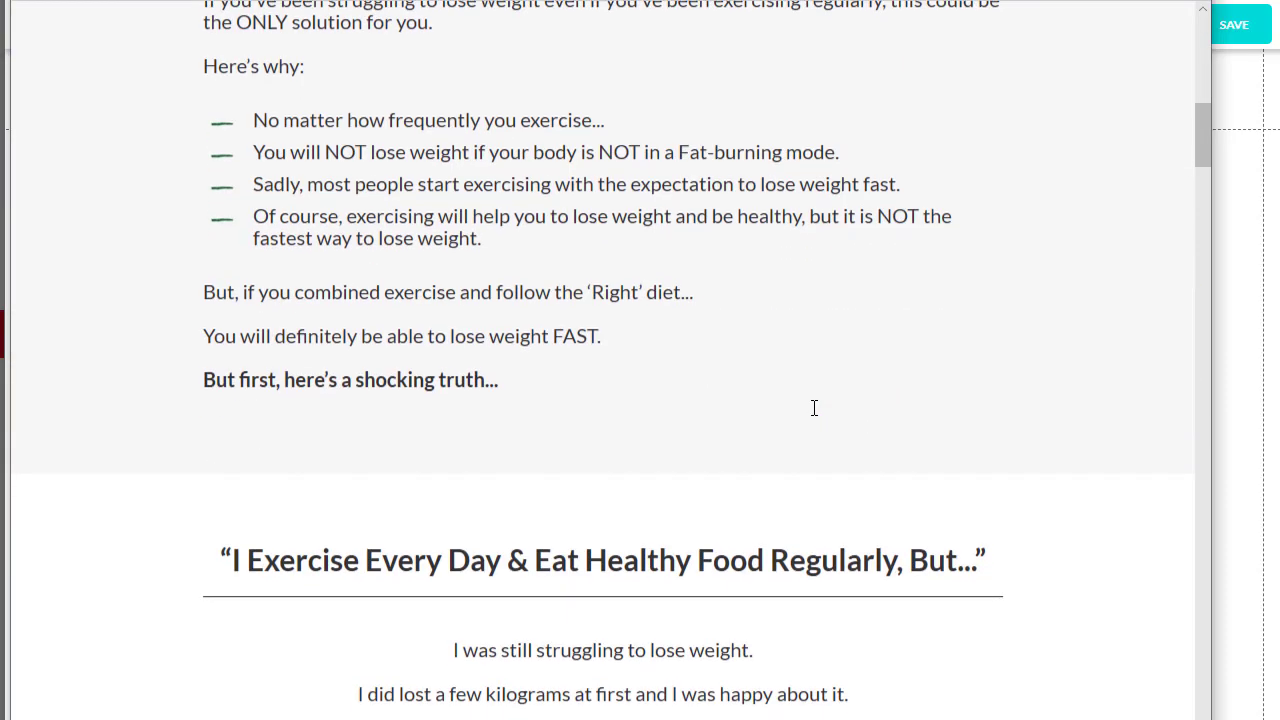
scroll(814, 407, "down", 6)
scroll(563, 524, "down", 15)
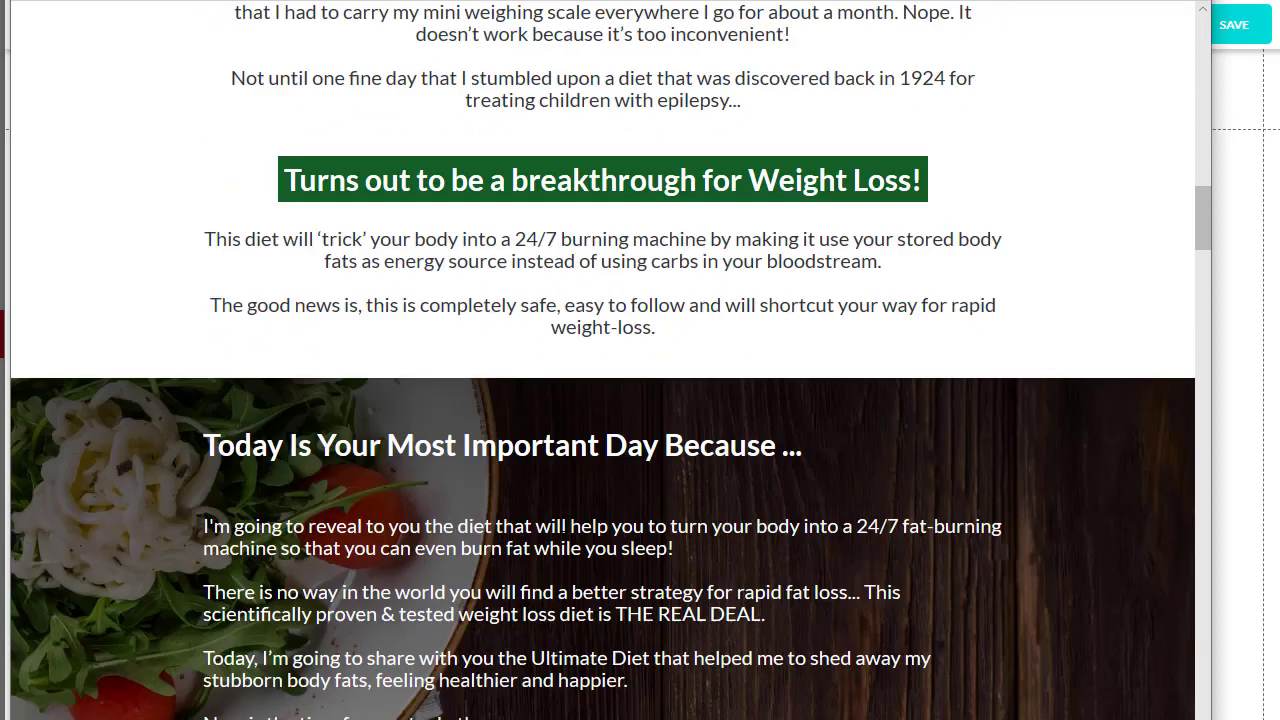
scroll(563, 524, "down", 20)
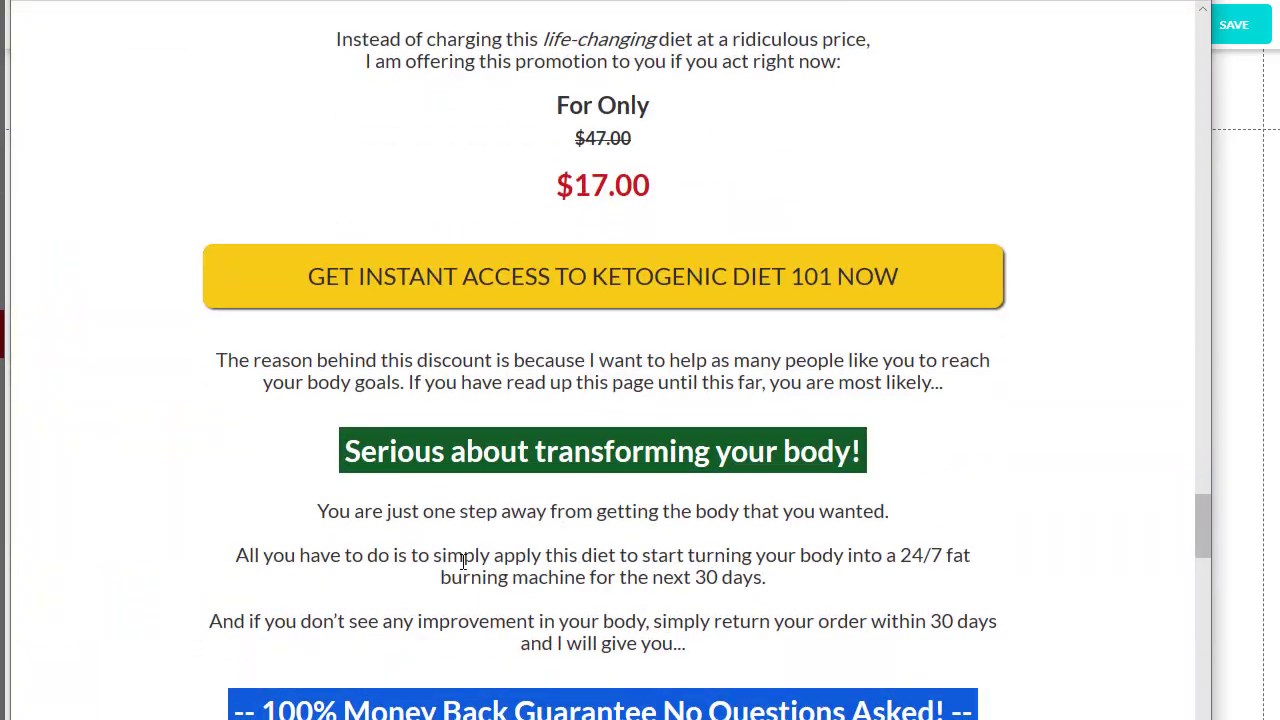
scroll(464, 560, "down", 13)
scroll(472, 562, "down", 20)
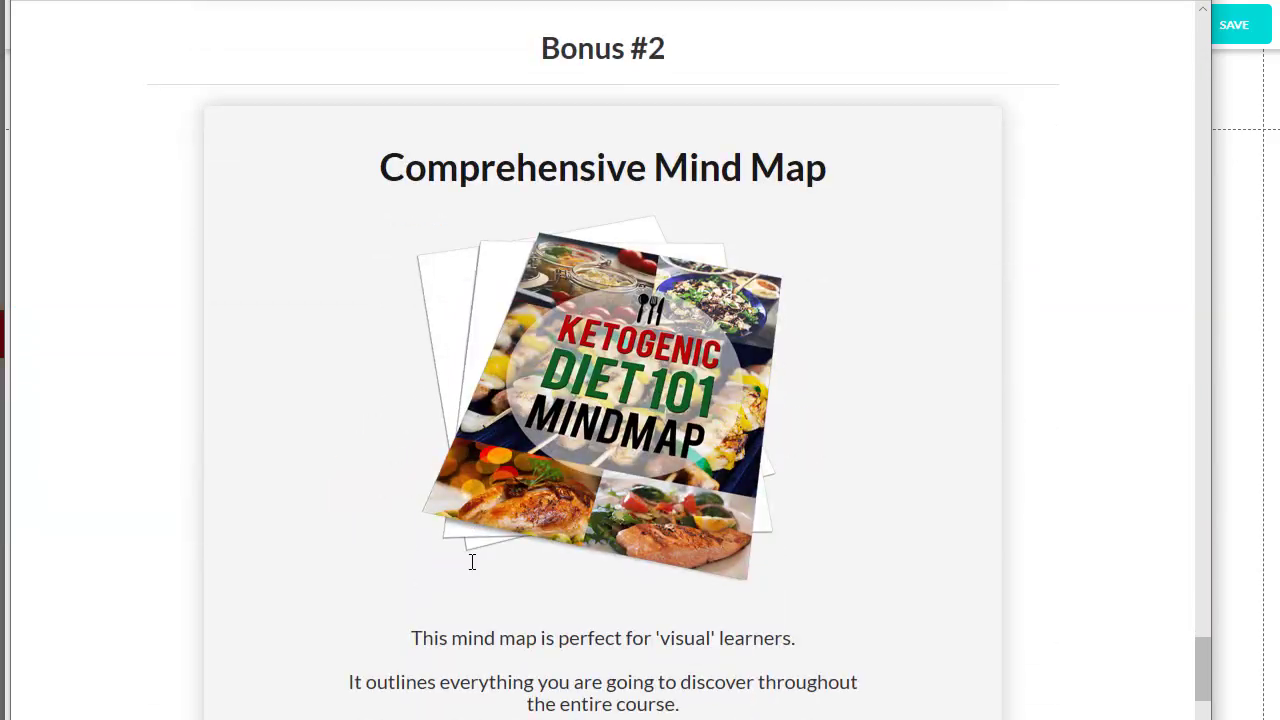
scroll(472, 562, "up", 20)
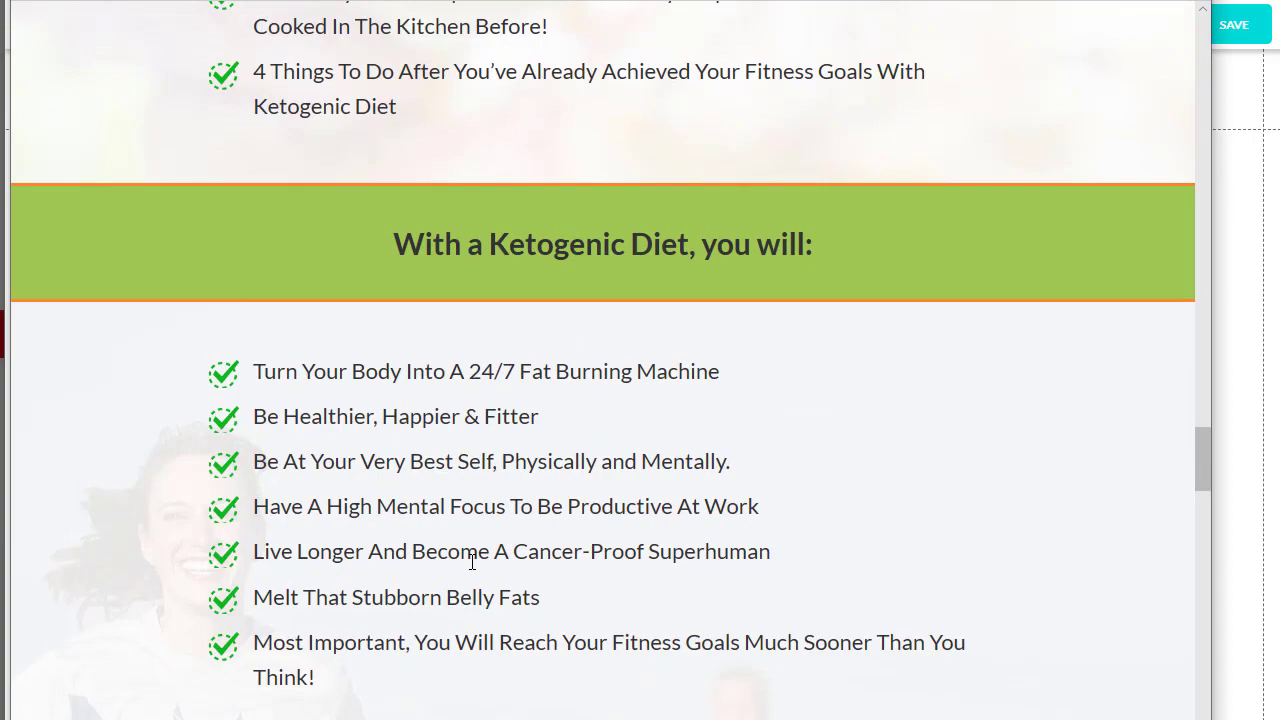
scroll(472, 562, "up", 20)
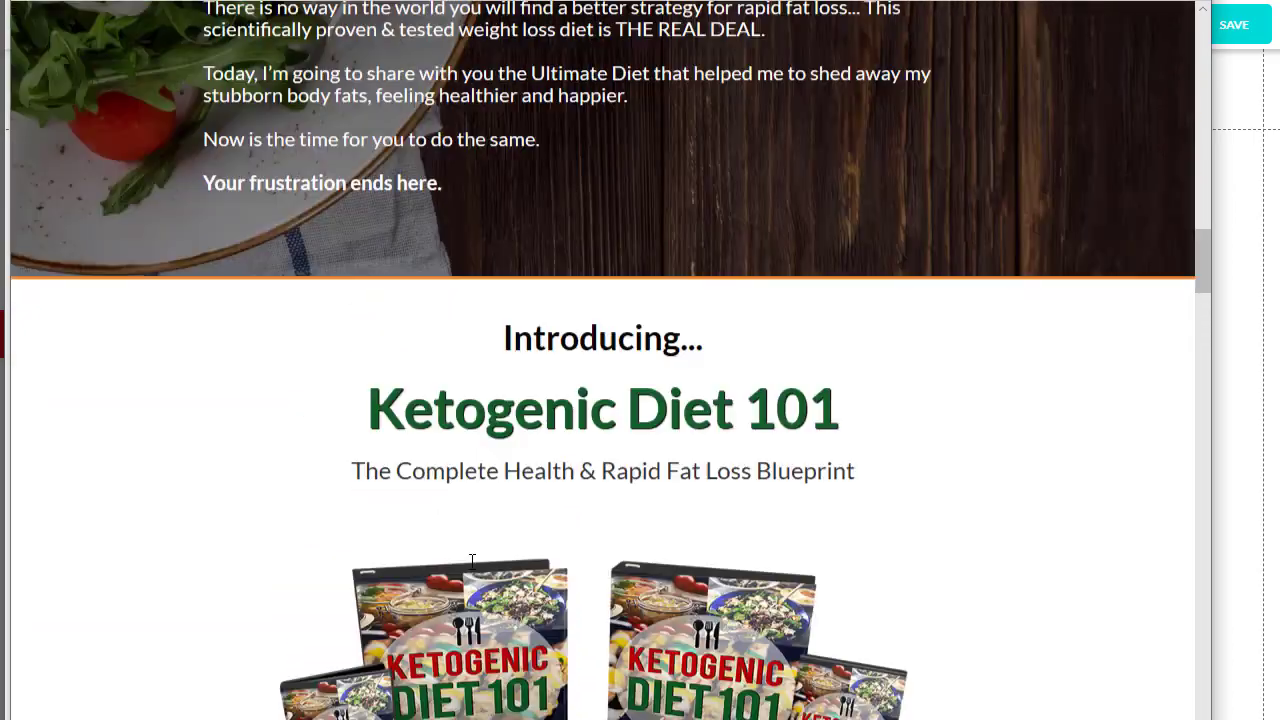
scroll(472, 562, "up", 8)
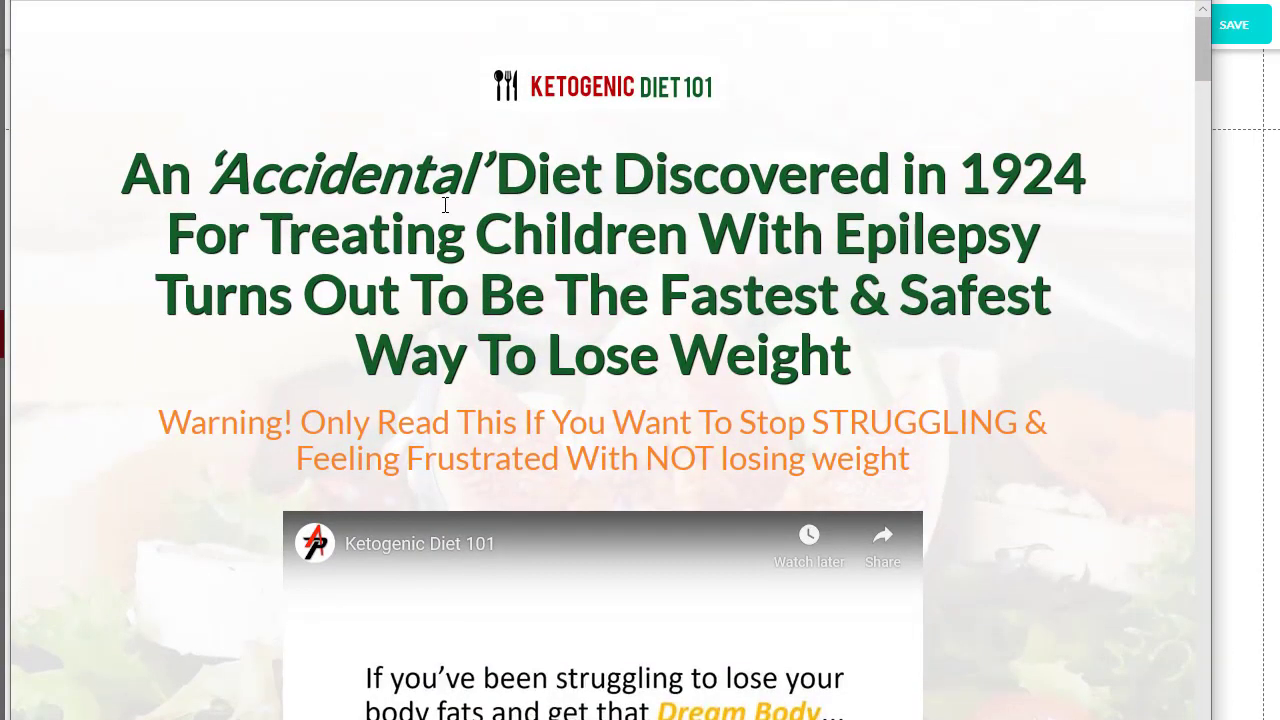
left_click_drag(372, 170, 494, 172)
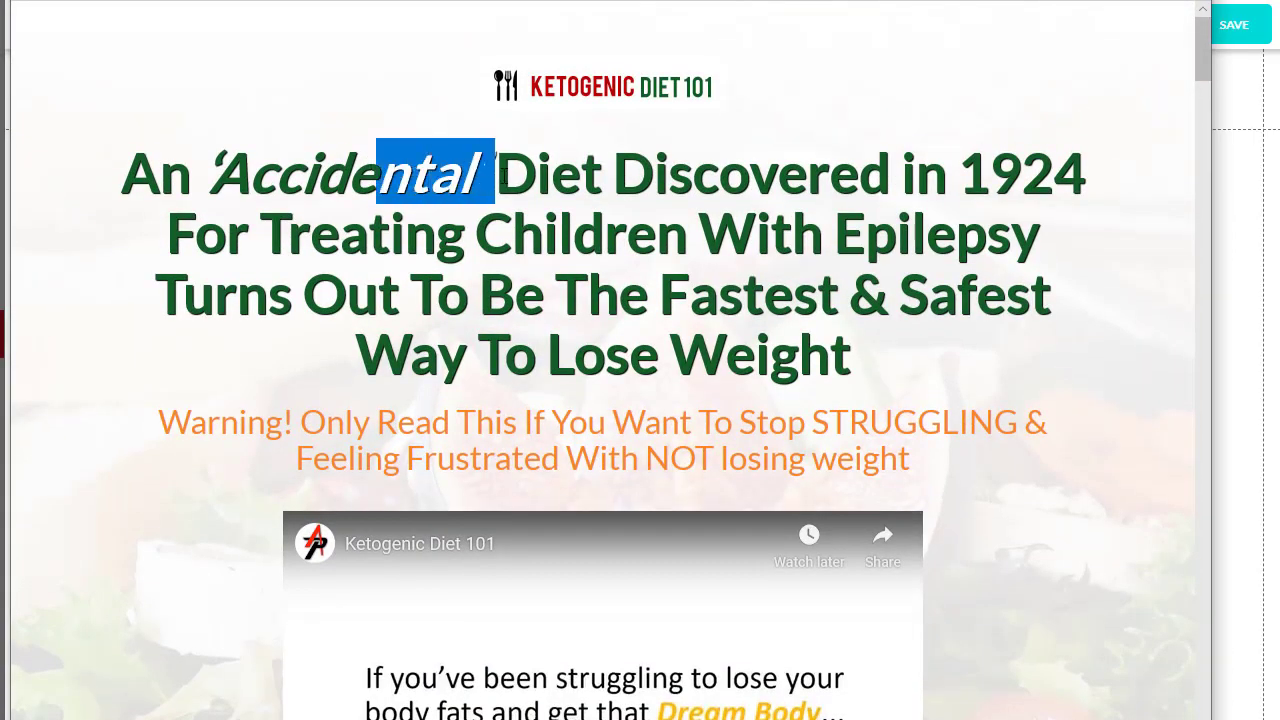
right_click(418, 182)
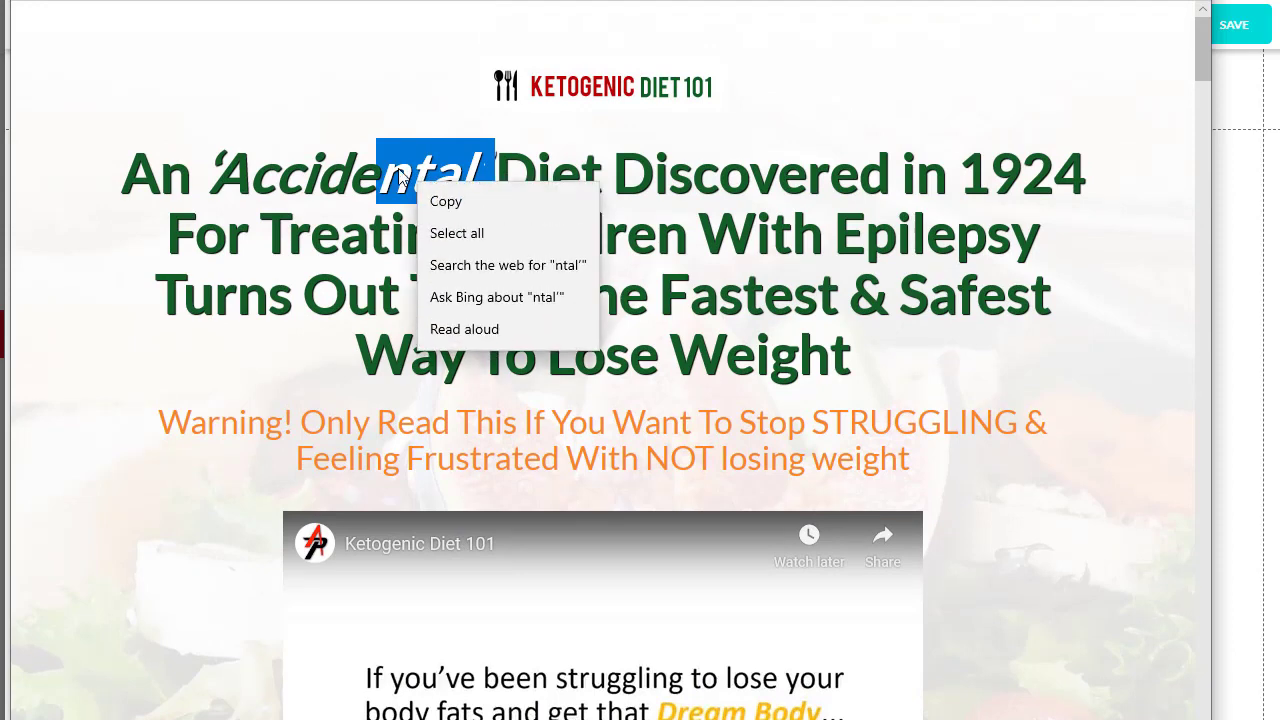
left_click(376, 163)
left_click(229, 63)
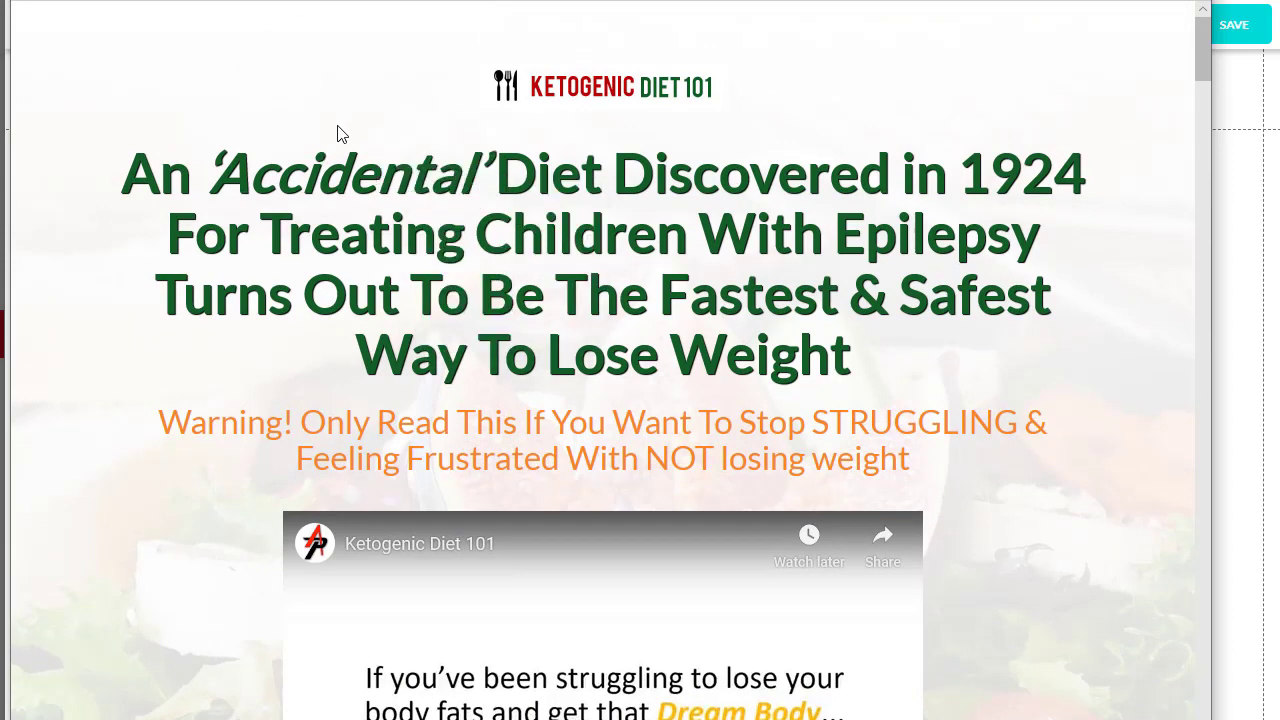
Step: Inspect the sales page's main headline in the developer tools and copy its text color code #135e27
key("F12")
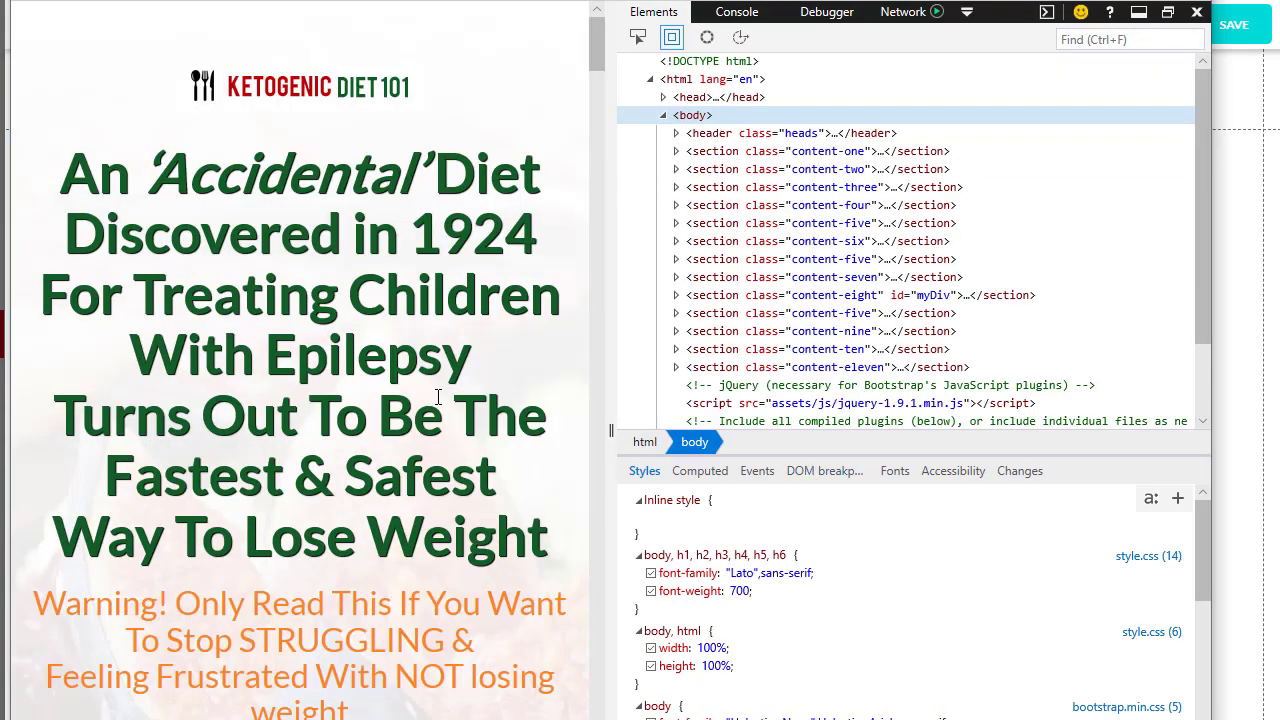
right_click(438, 397)
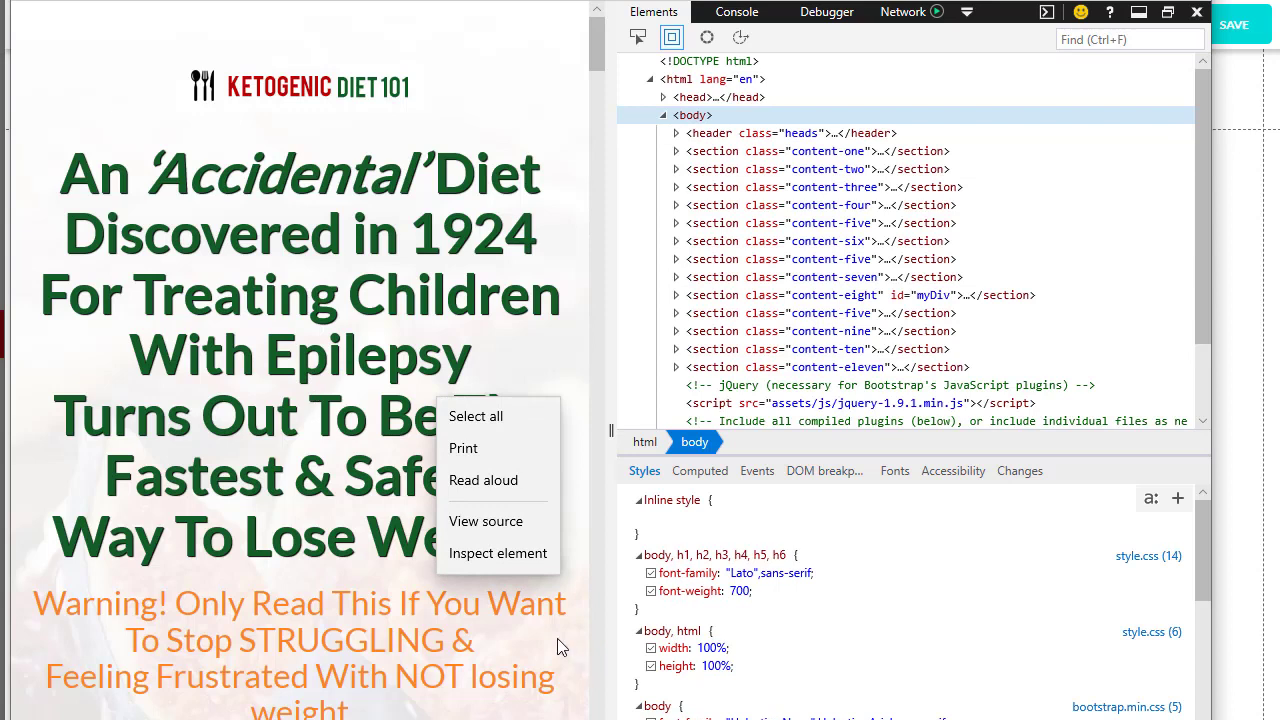
left_click(240, 243)
left_click_drag(170, 233, 348, 415)
right_click(350, 356)
left_click(447, 577)
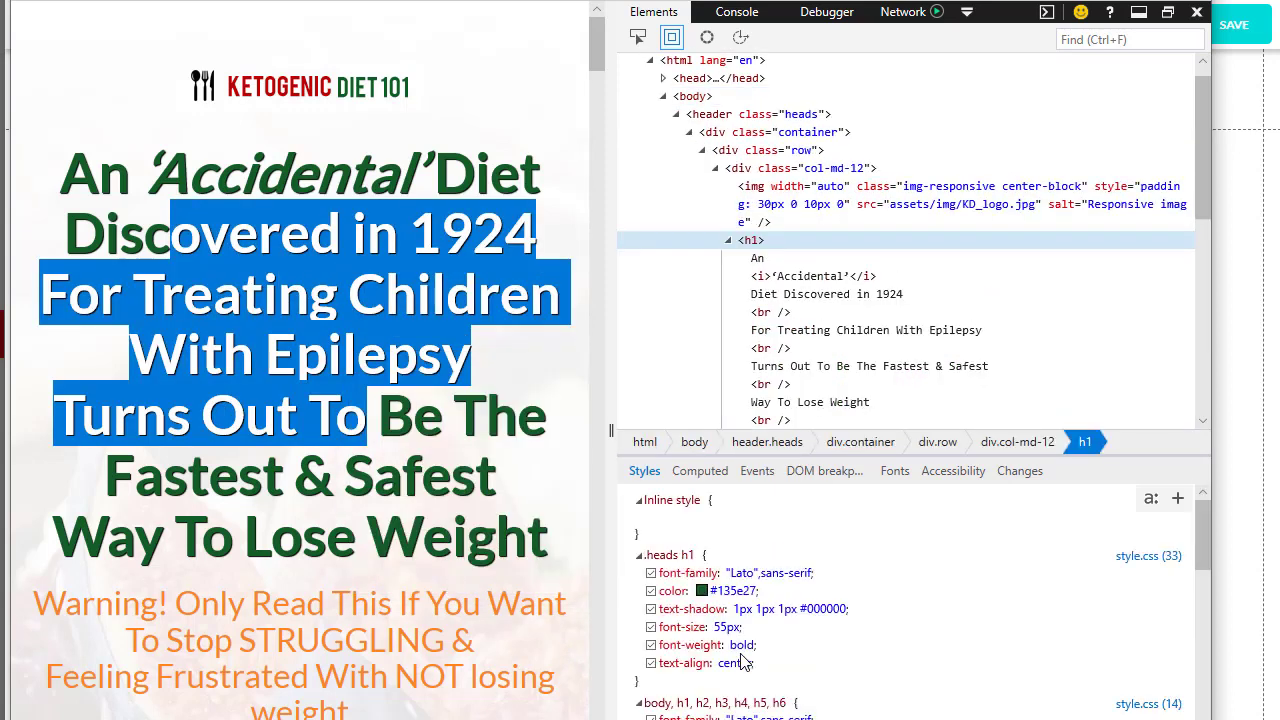
left_click(731, 591)
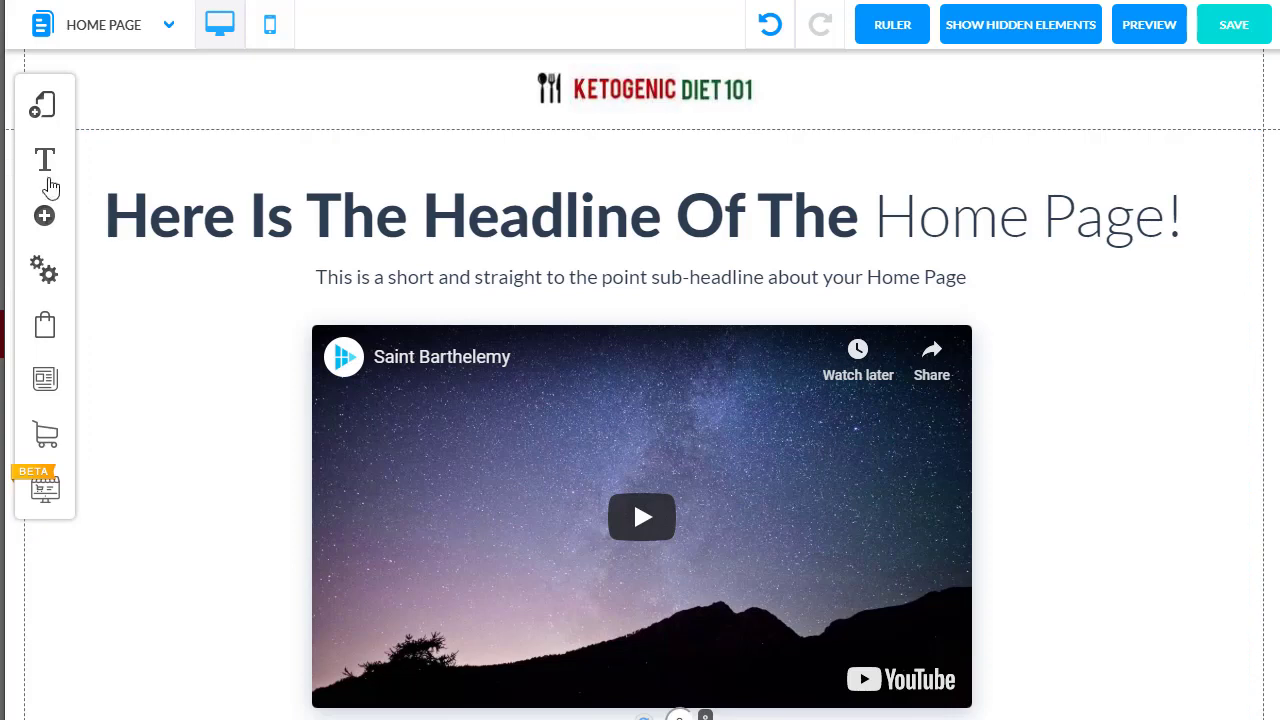
Step: Switch to the page builder's font customization and set the H1 title style's desktop color to #135e27
left_click(47, 163)
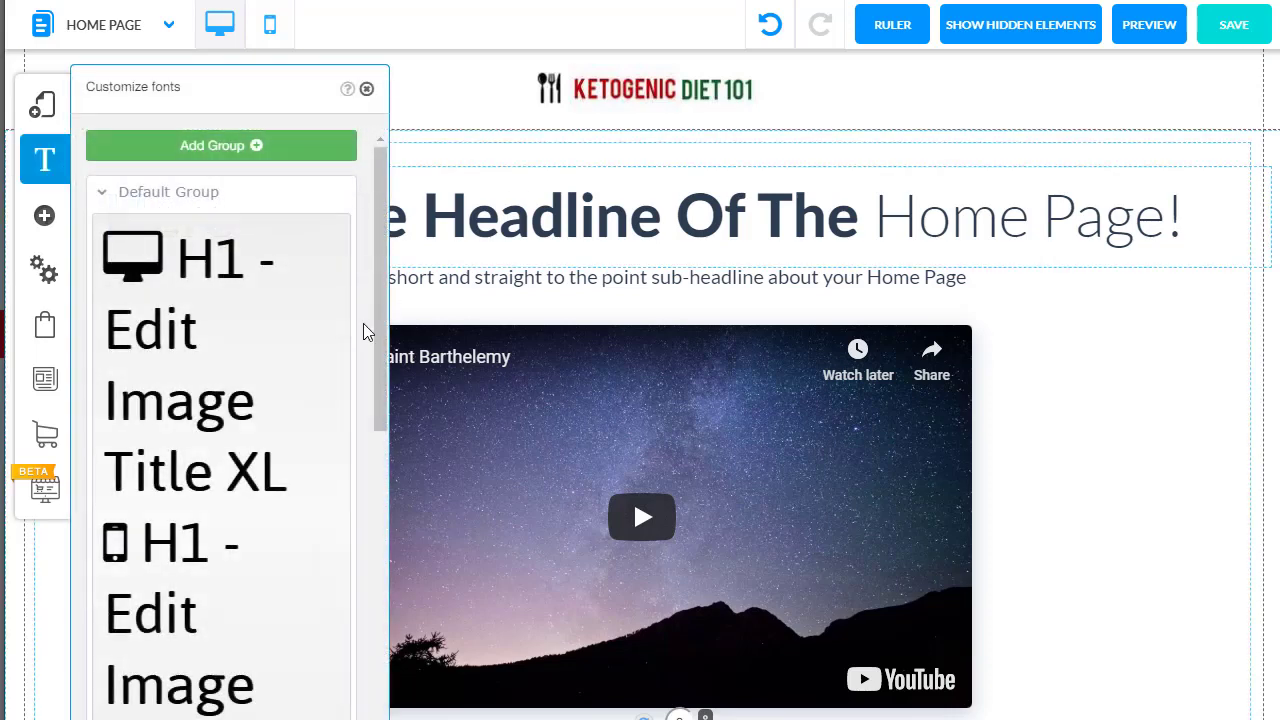
left_click(180, 283)
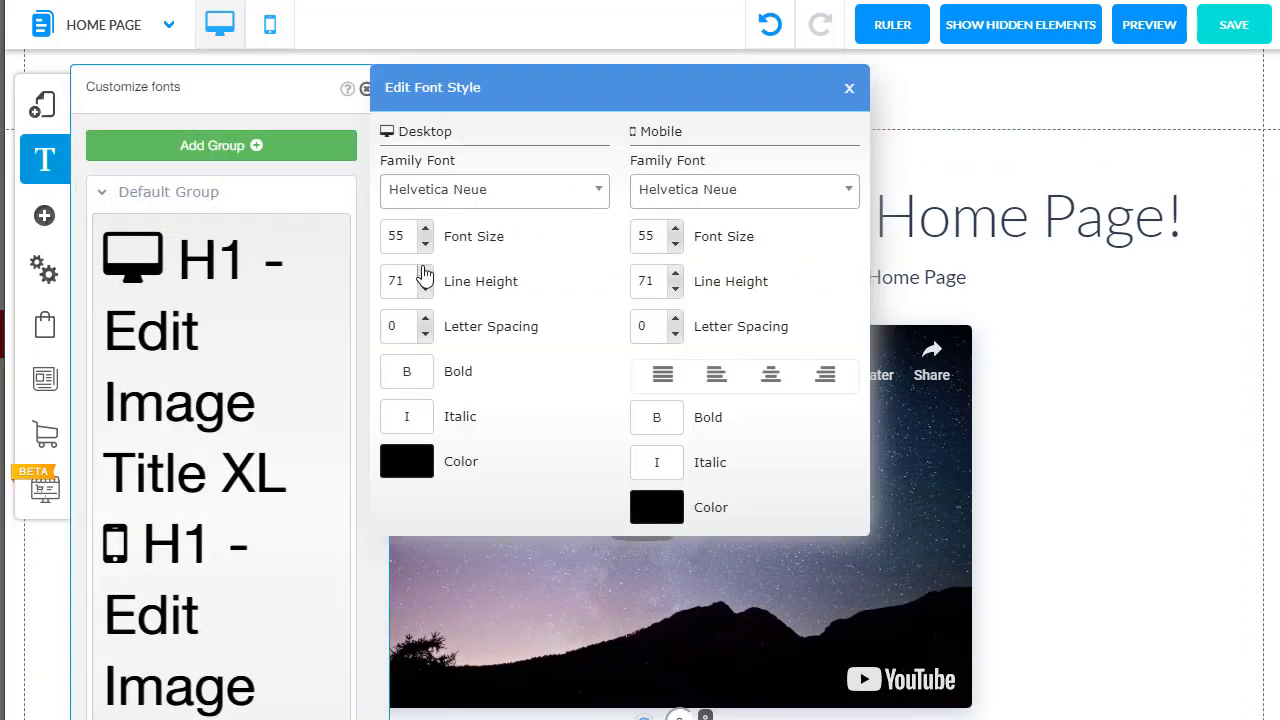
left_click(414, 472)
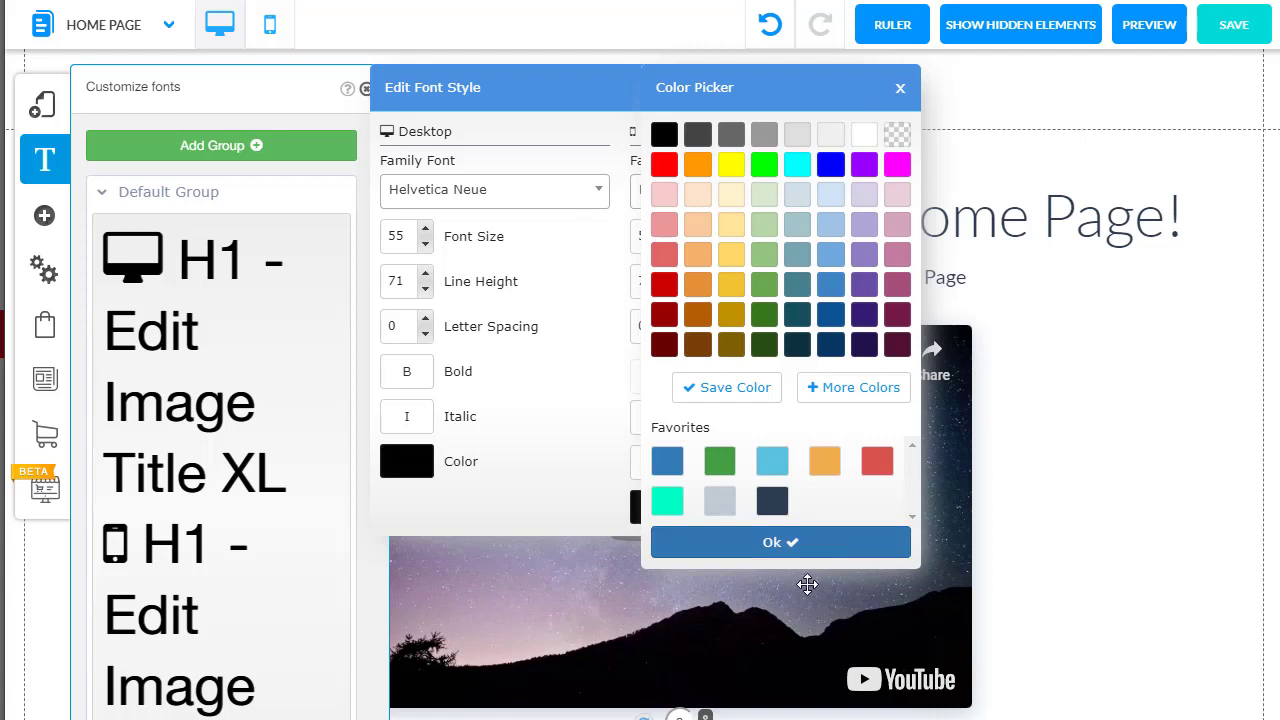
left_click(857, 390)
left_click_drag(880, 355, 962, 356)
key("ctrl+v")
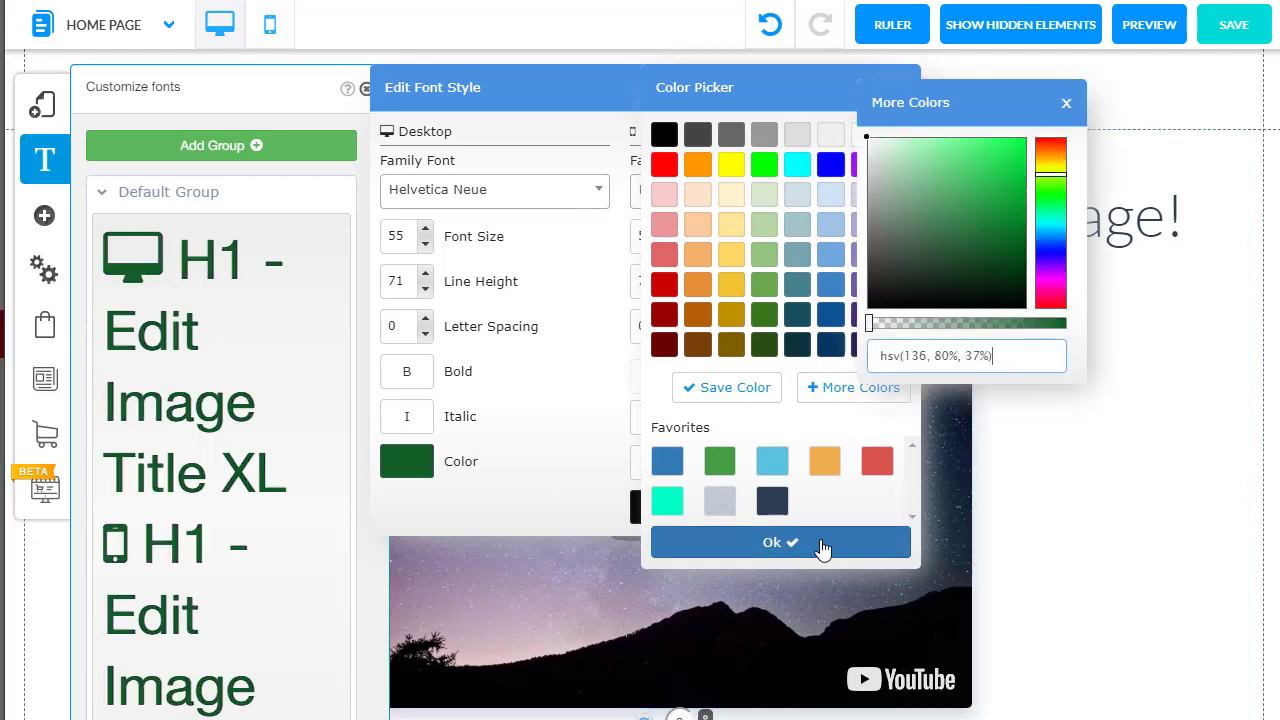
left_click(822, 548)
Step: Apply the copied headline green #135e27 to the H1 title style's mobile color
left_click(634, 518)
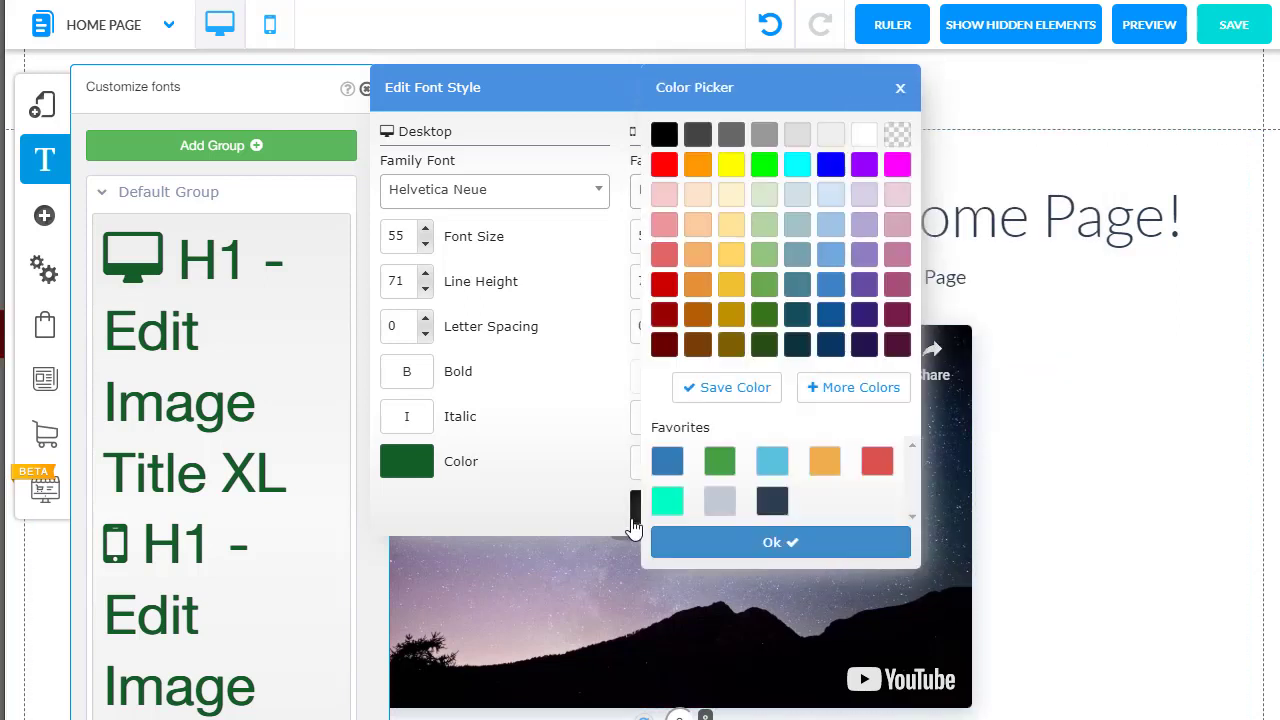
left_click(822, 387)
triple_click(908, 357)
key("ctrl+v")
left_click(826, 548)
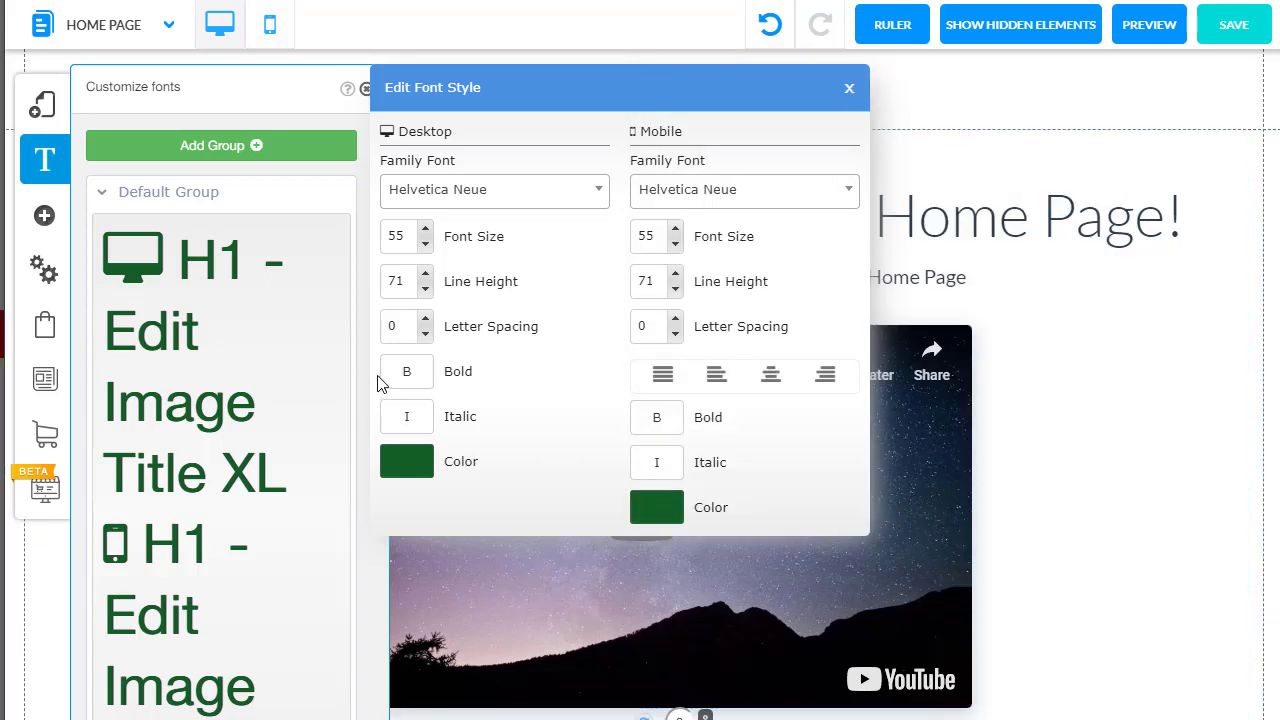
Step: Switch to the sales page, inspect the orange sub-headline below the main headline and copy its text color code
scroll(190, 338, "down", 3)
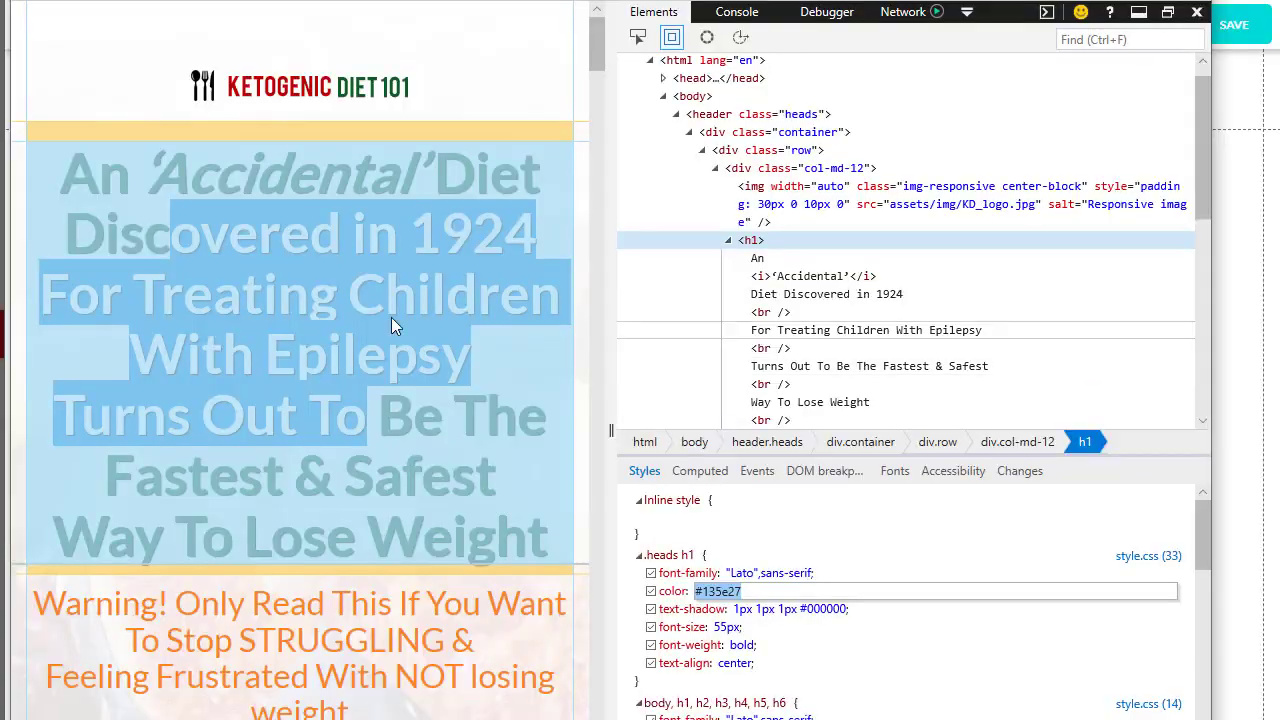
left_click_drag(176, 604, 310, 676)
right_click(312, 633)
left_click(345, 646)
left_click(738, 592)
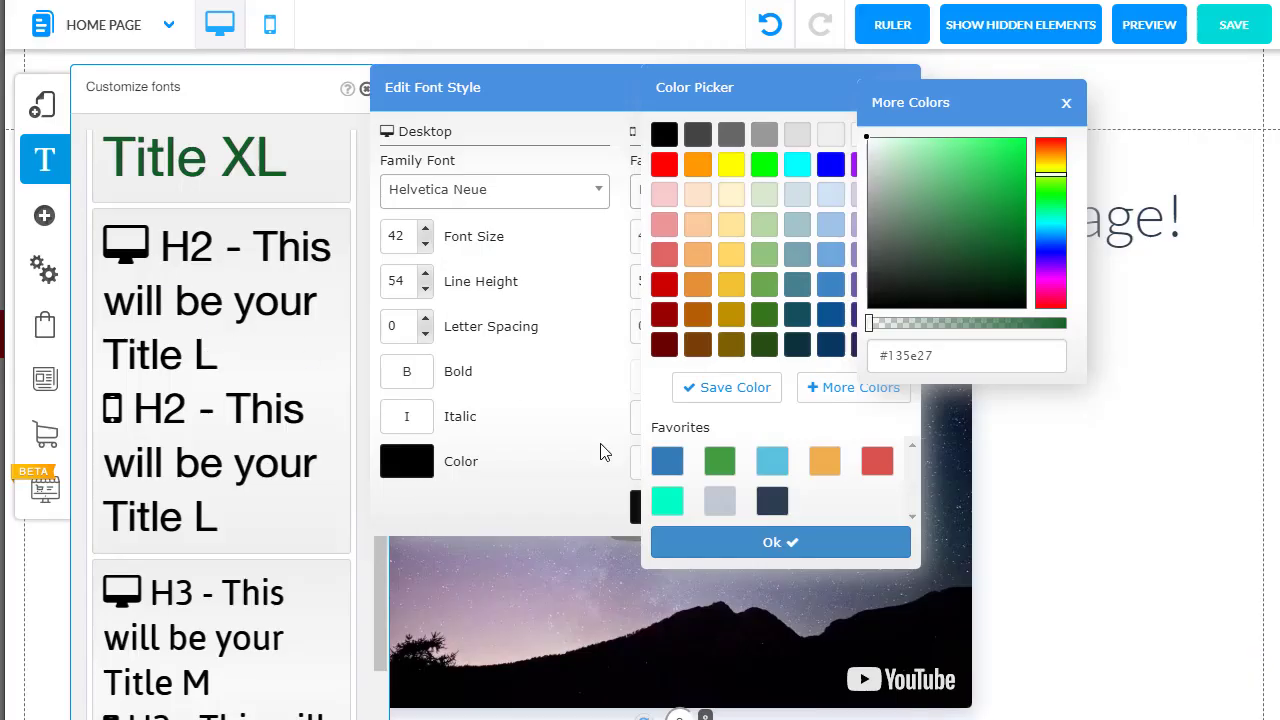
left_click(428, 462)
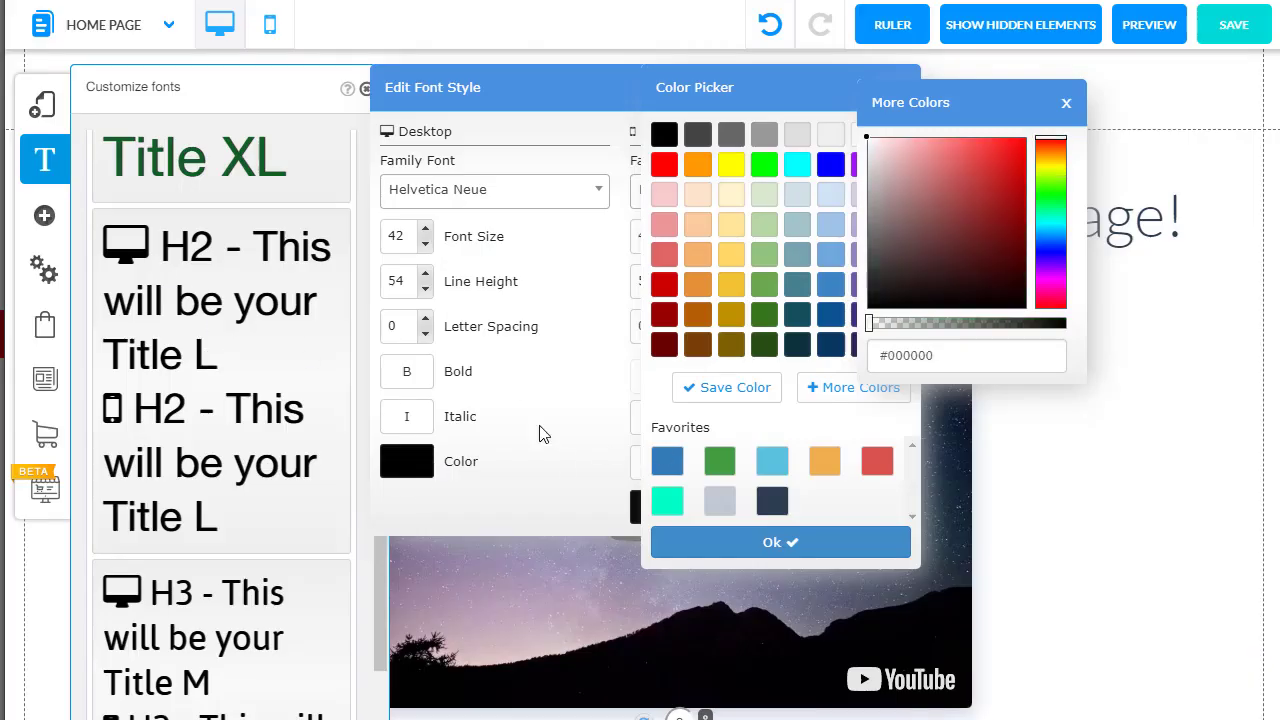
left_click(1066, 103)
left_click(780, 542)
Step: Set the H2 title style's desktop color to the orange copied from the sub-headline
left_click(411, 462)
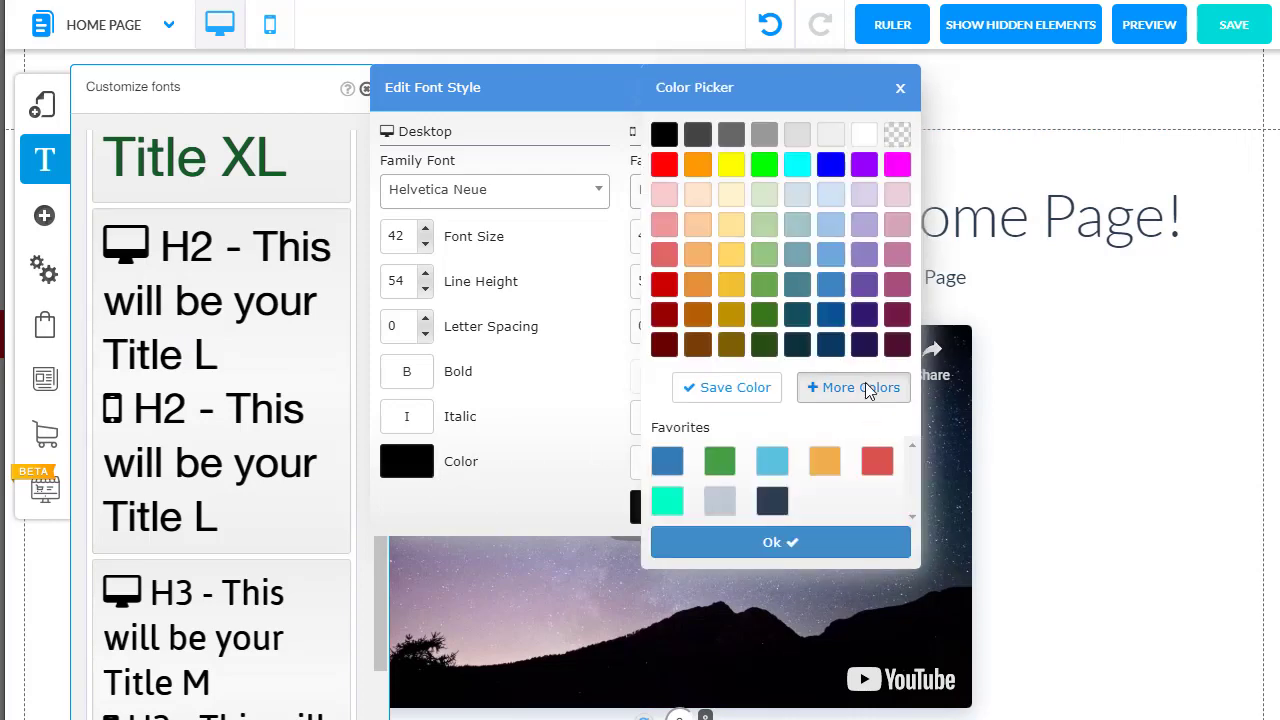
left_click(862, 388)
triple_click(908, 355)
key("ctrl+v")
left_click(820, 540)
Step: Set the H2 title style's mobile color to the same copied orange
left_click(638, 500)
left_click(853, 387)
double_click(908, 342)
key("ctrl+v")
left_click(780, 542)
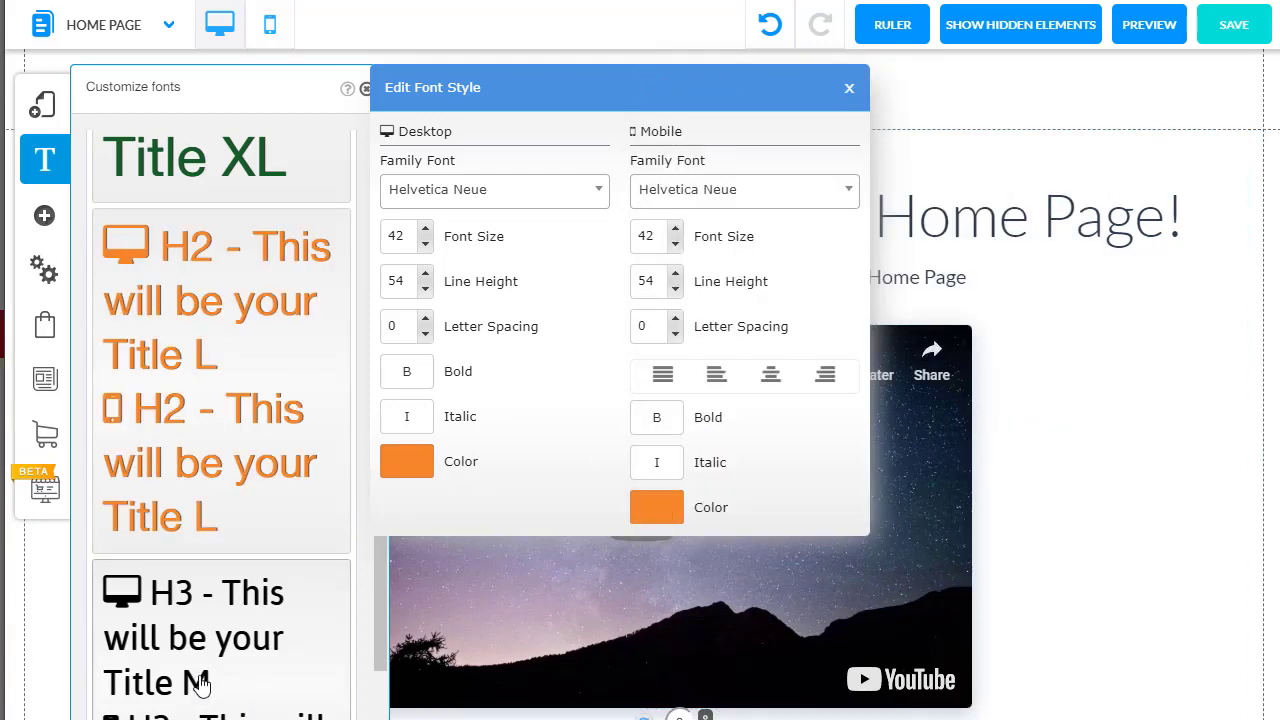
Step: Set the text color of the H3 title style to white
left_click(200, 682)
left_click(407, 461)
left_click(866, 136)
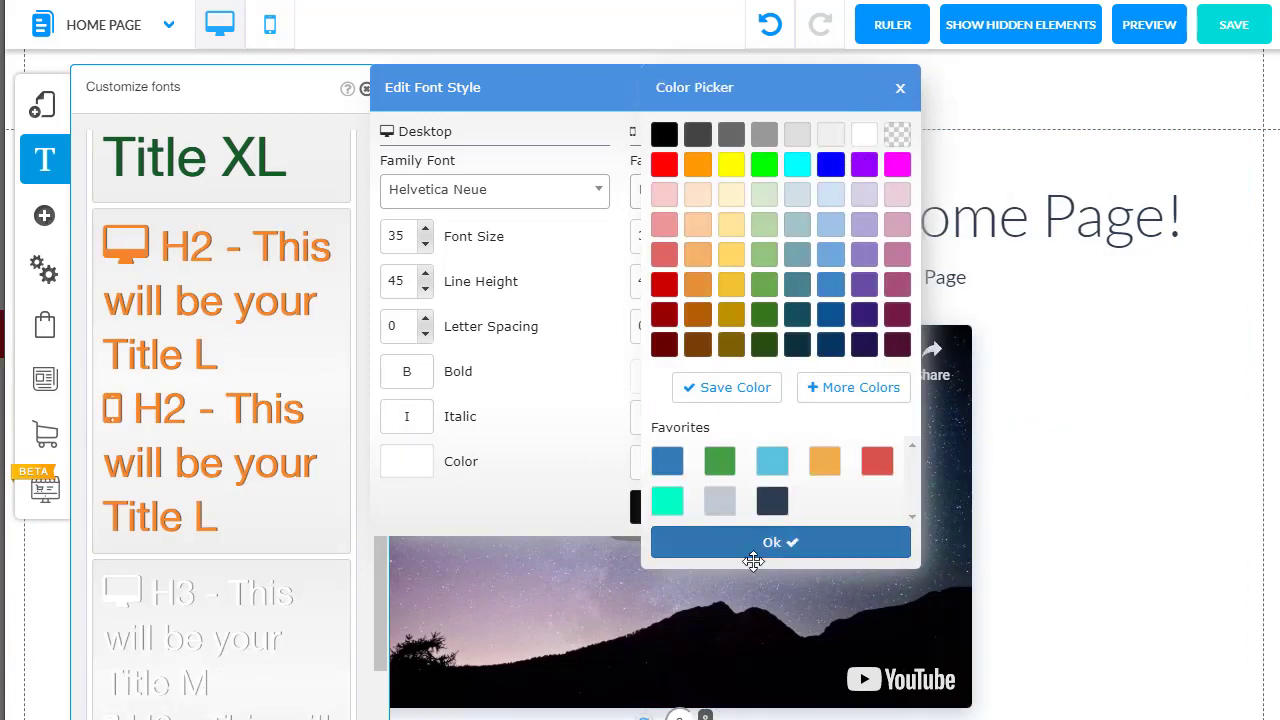
left_click(858, 140)
left_click(809, 542)
Step: Set the Paragraph L style's desktop color to the dark gray #333
scroll(83, 700, "down", 4)
left_click(220, 505)
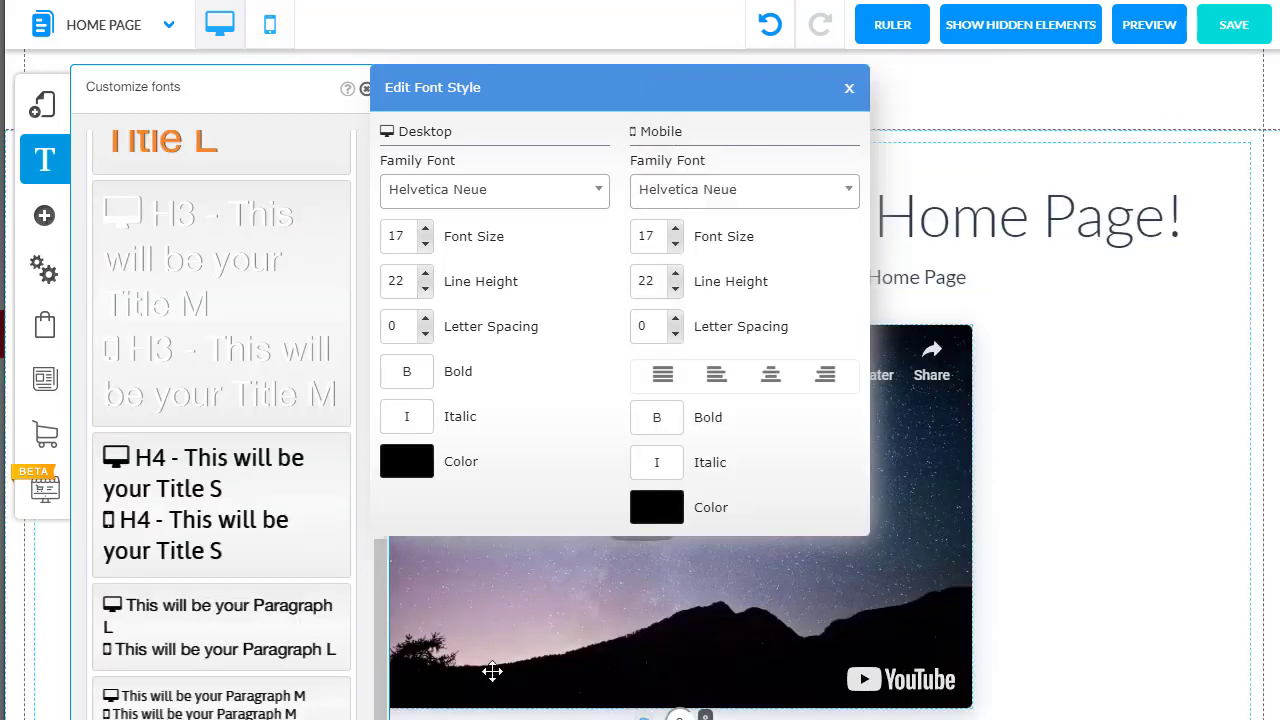
left_click(420, 468)
left_click(848, 390)
triple_click(888, 357)
key("ctrl+v")
left_click(880, 548)
Step: Set the Paragraph L style's mobile color to #333 and close the font style editor
left_click(670, 510)
left_click(855, 388)
triple_click(889, 355)
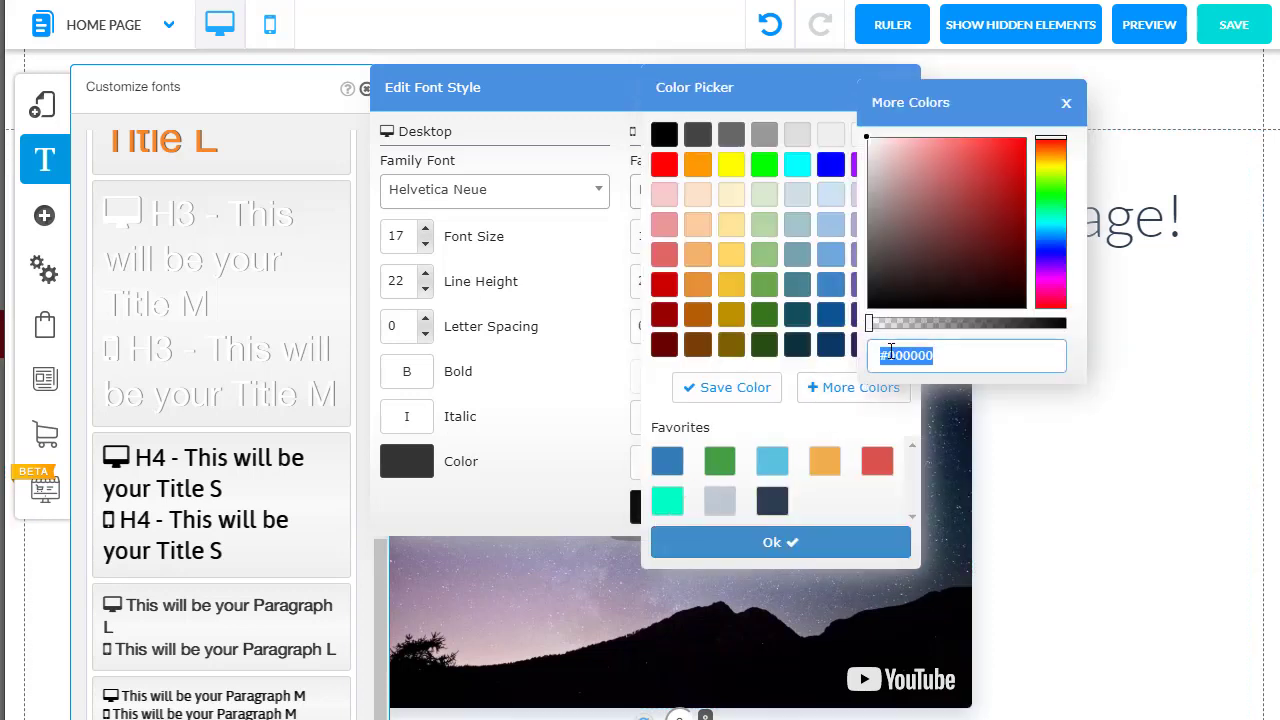
type("#333")
left_click(737, 548)
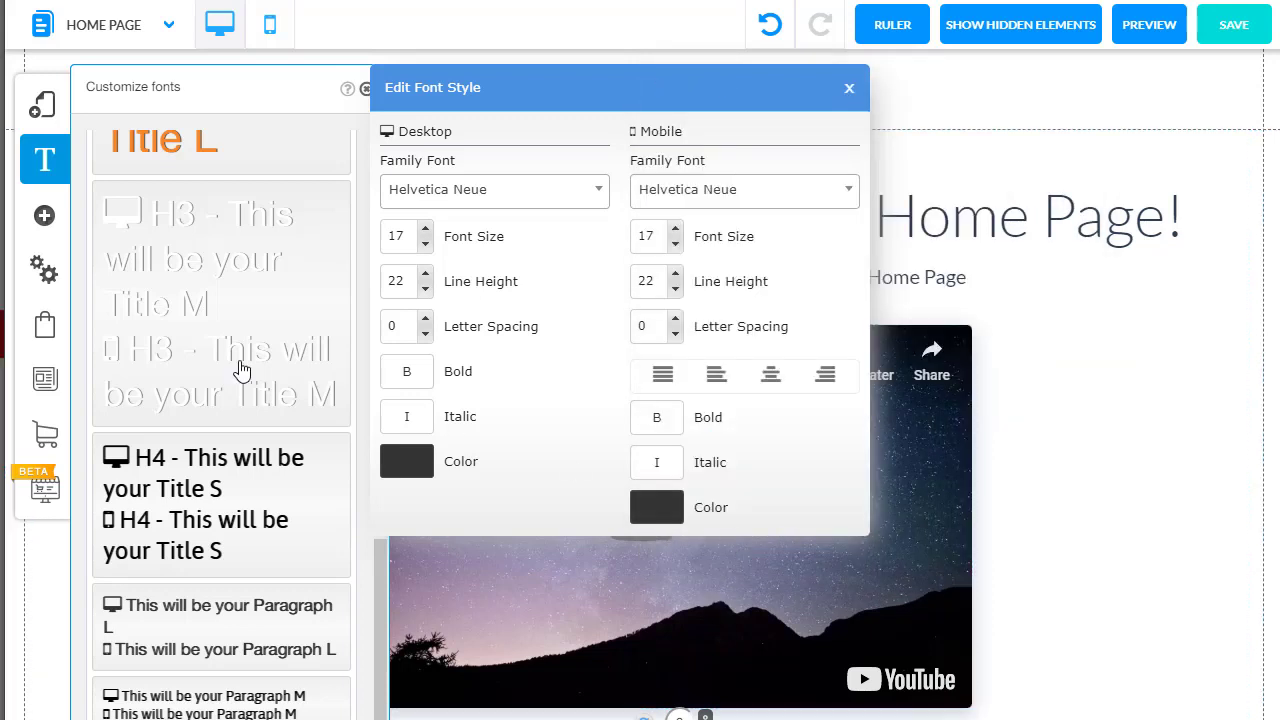
scroll(145, 215, "up", 5)
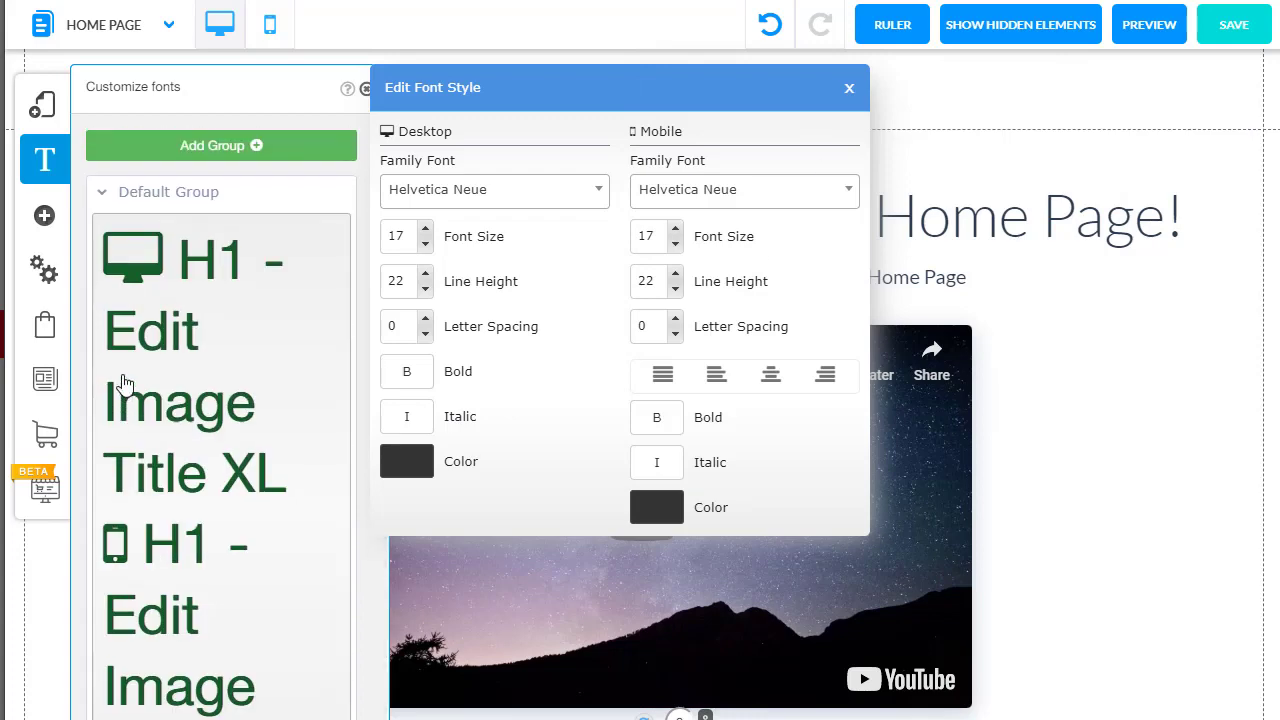
left_click(849, 89)
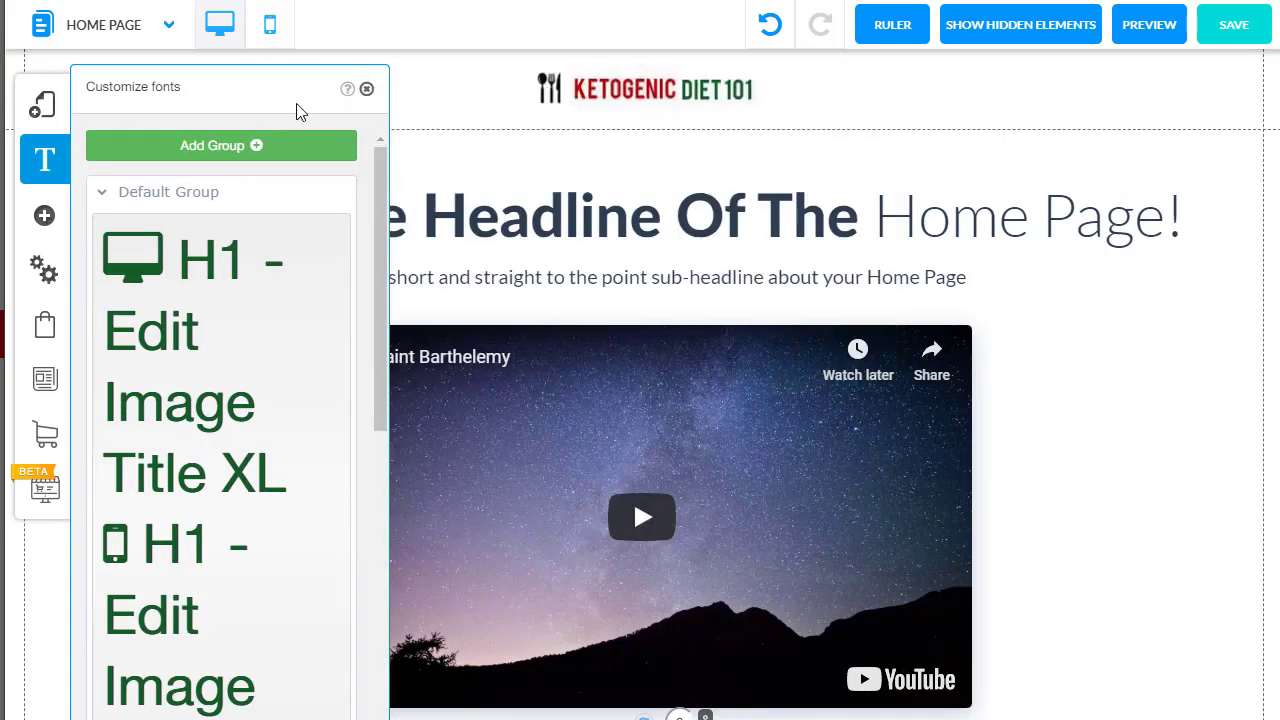
Step: Remove the placeholder headline and add an H1 Title XL text element in its place above the video
left_click(367, 90)
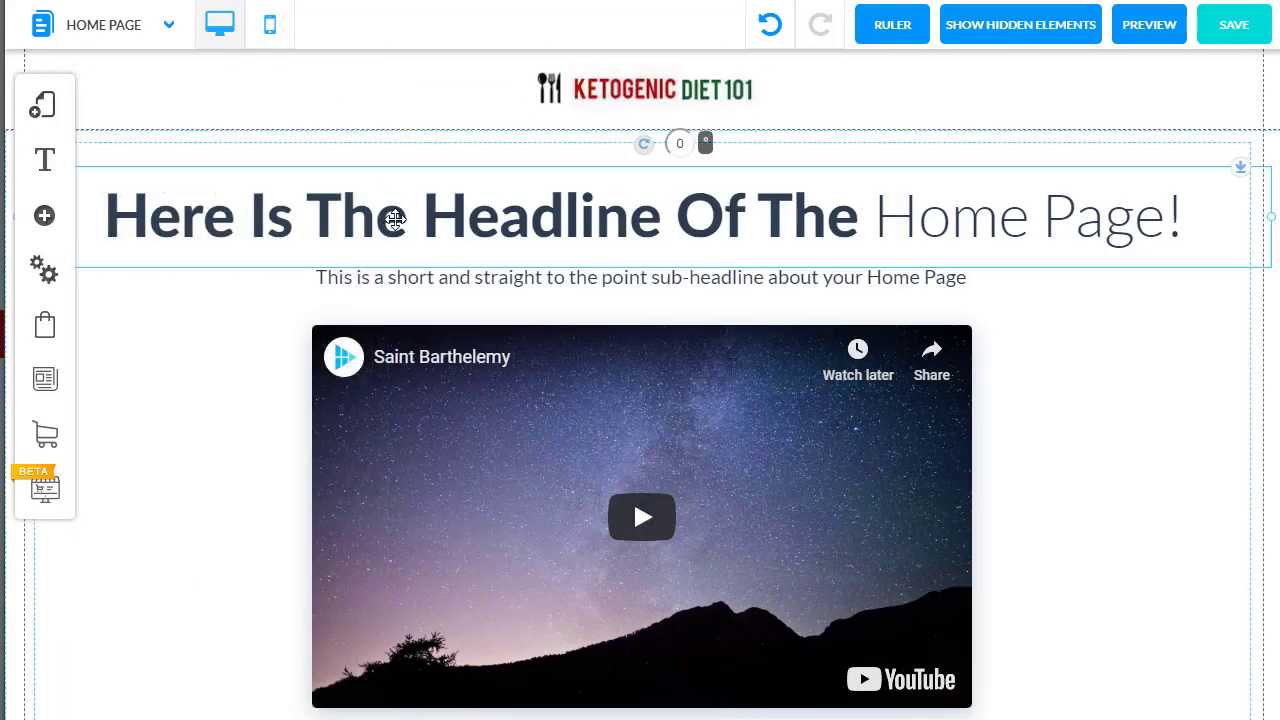
left_click(44, 215)
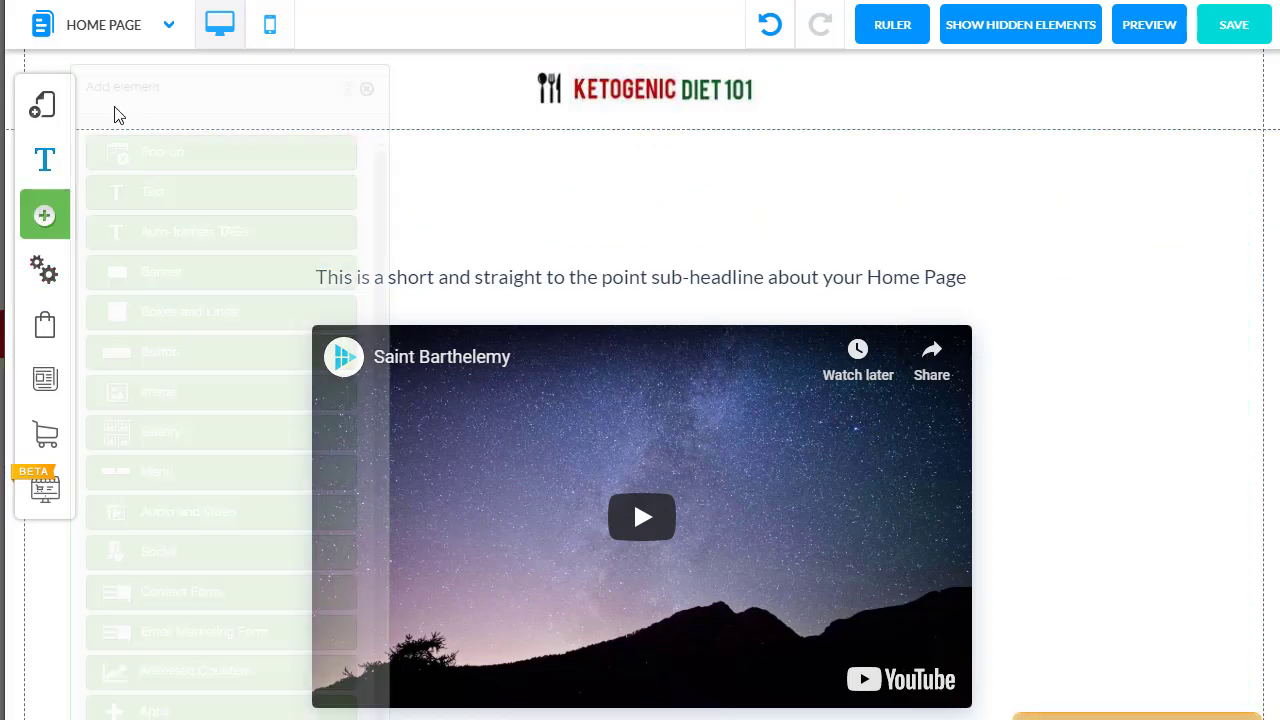
left_click(189, 194)
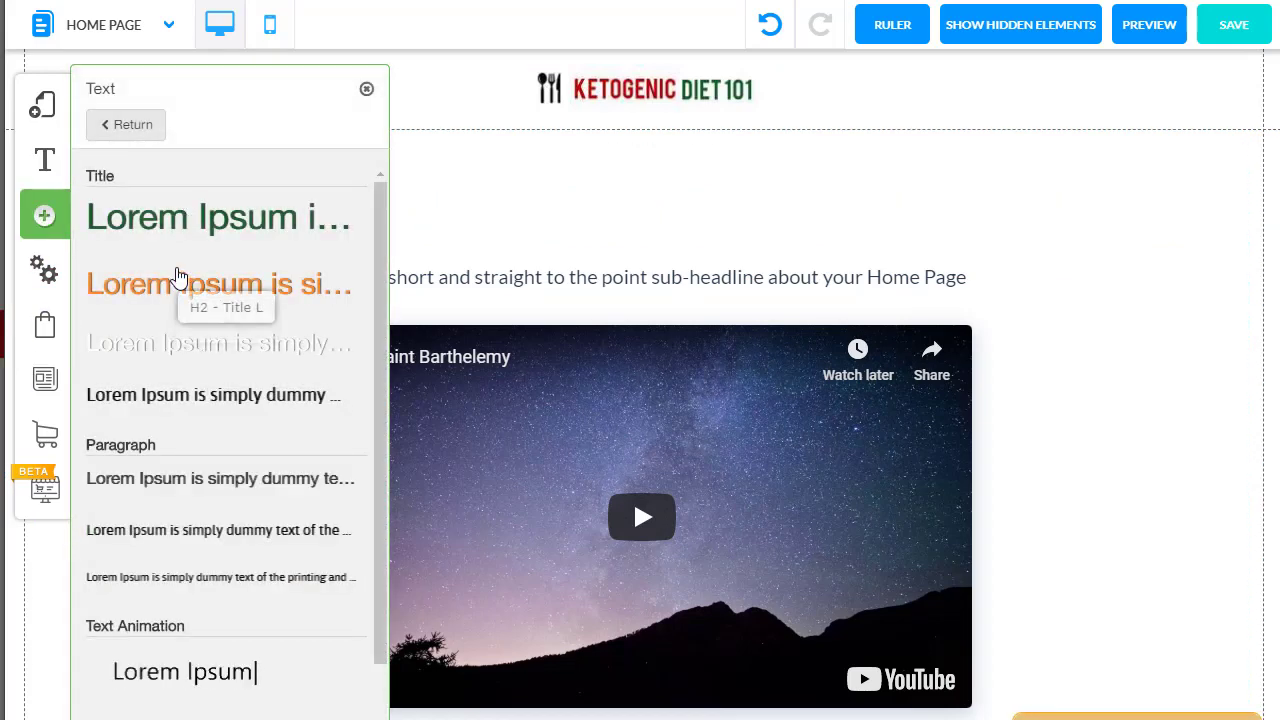
left_click(166, 224)
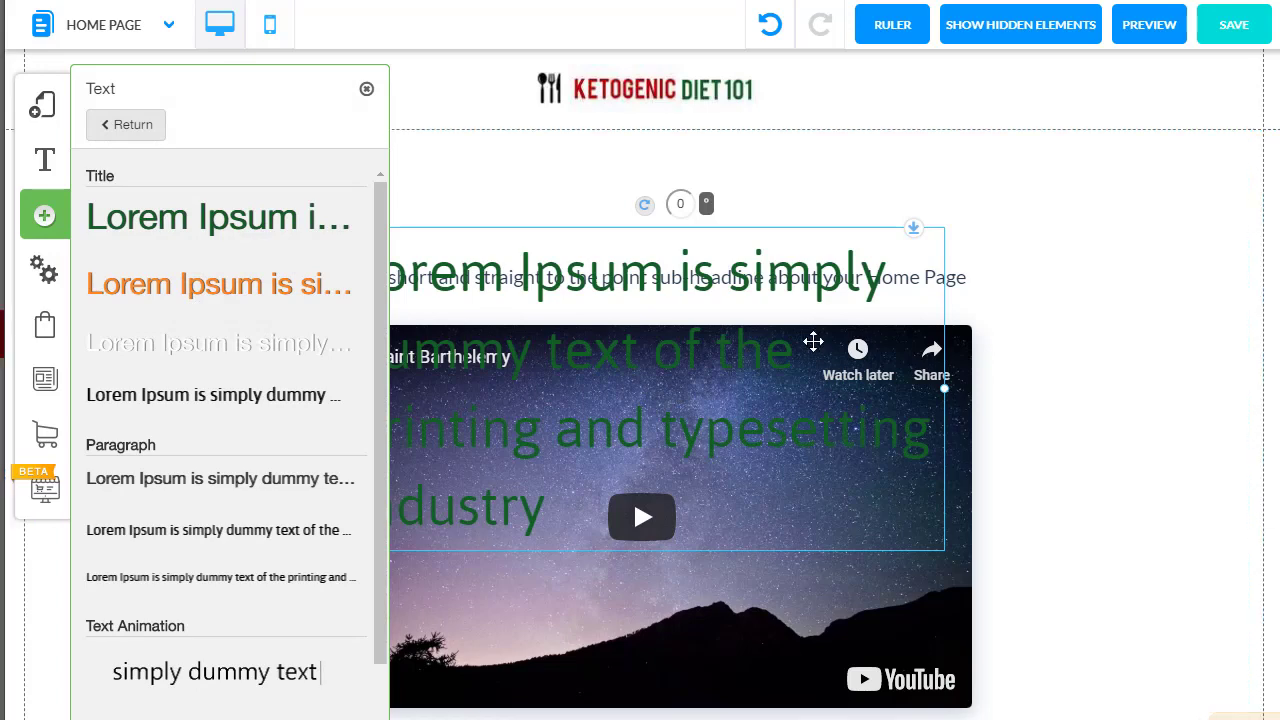
left_click_drag(722, 272, 725, 226)
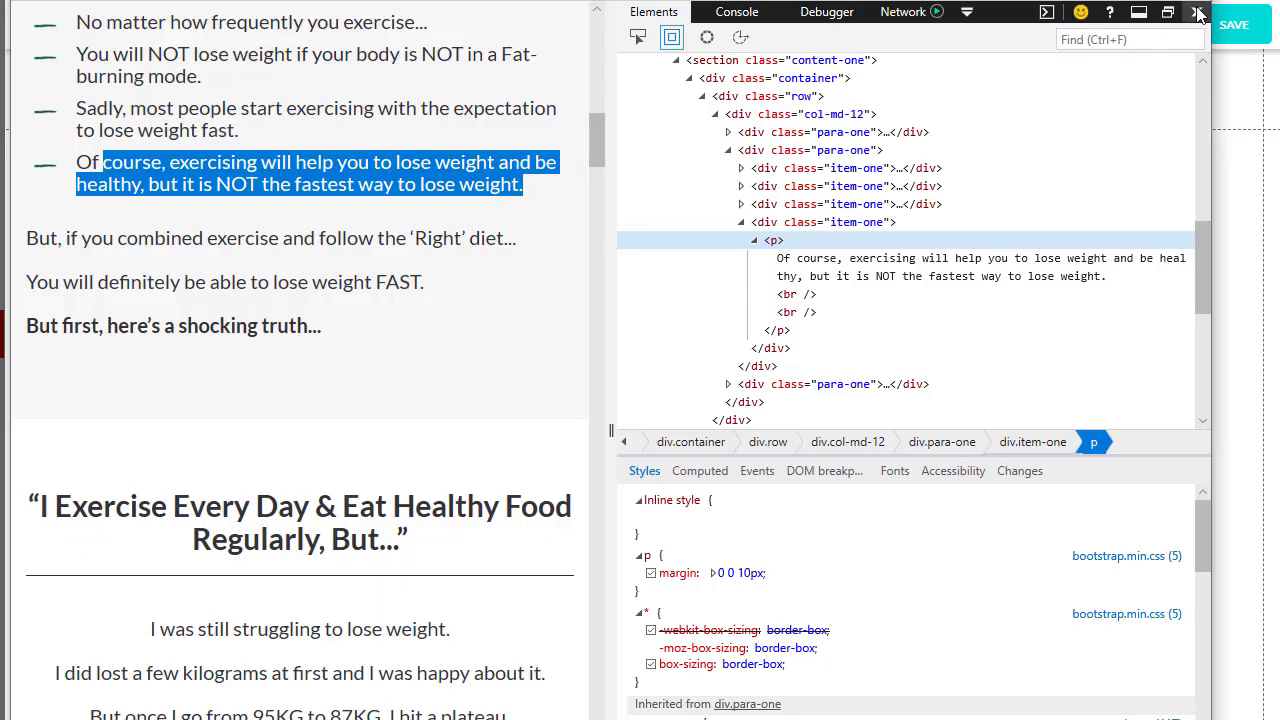
Step: On the Ketogenic Diet 101 sales page, close the developer tools and copy the full green main headline
left_click(1198, 14)
scroll(854, 383, "up", 10)
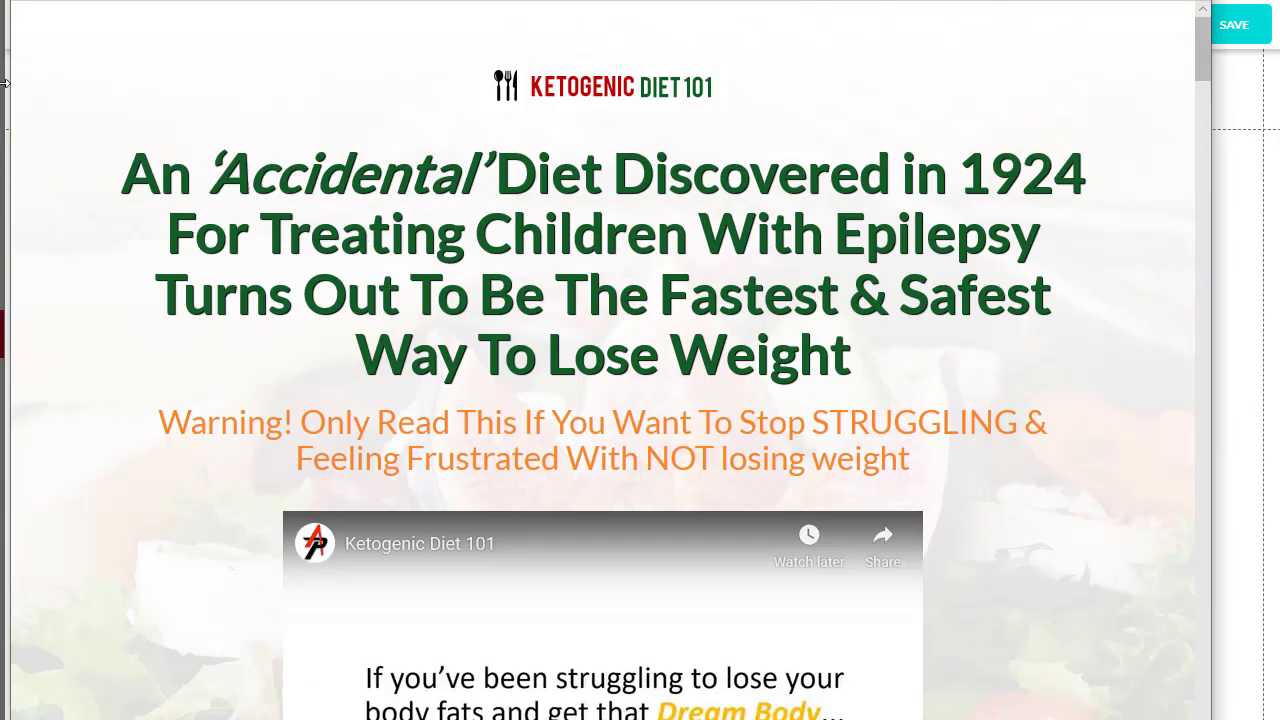
left_click_drag(115, 179, 891, 359)
key("ctrl+c")
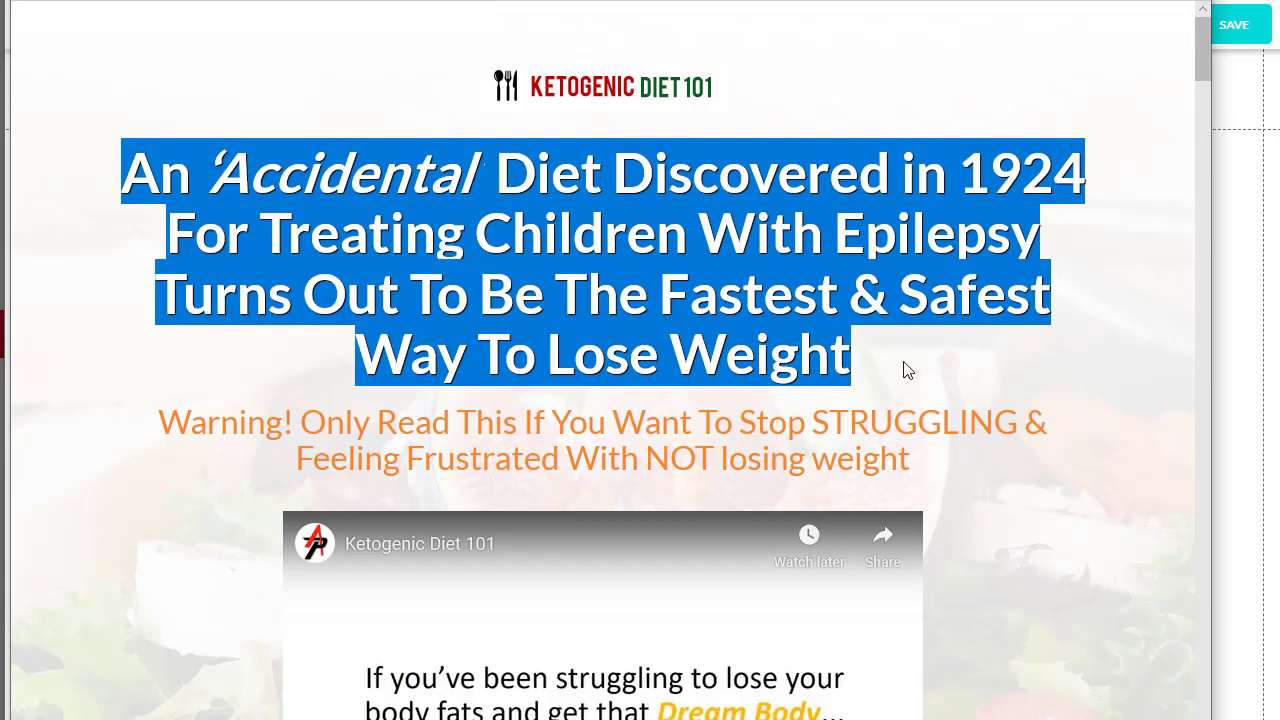
Step: Back in the page builder, replace the new H1 title's sample text with the copied "An 'Accidental' Diet Discovered in 1924" headline
key("alt+Tab")
double_click(607, 197)
key("ctrl+a")
key("ctrl+v")
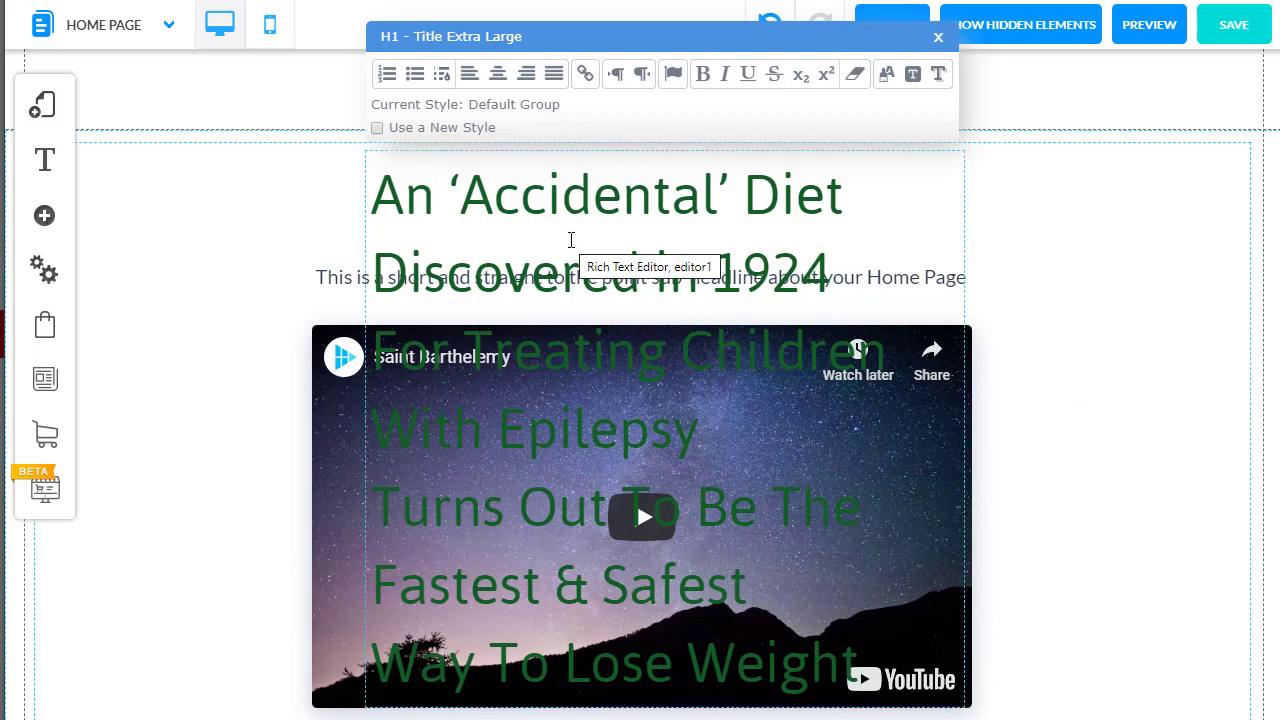
left_click_drag(492, 196, 797, 245)
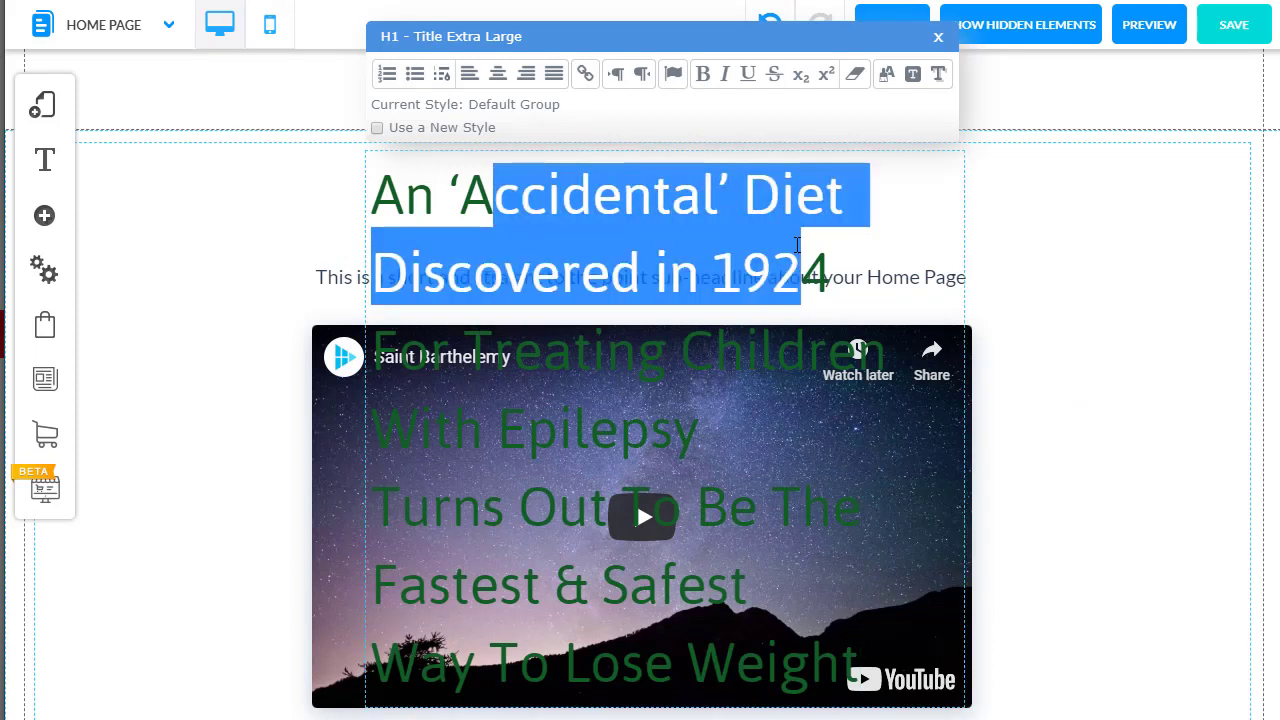
left_click(706, 196)
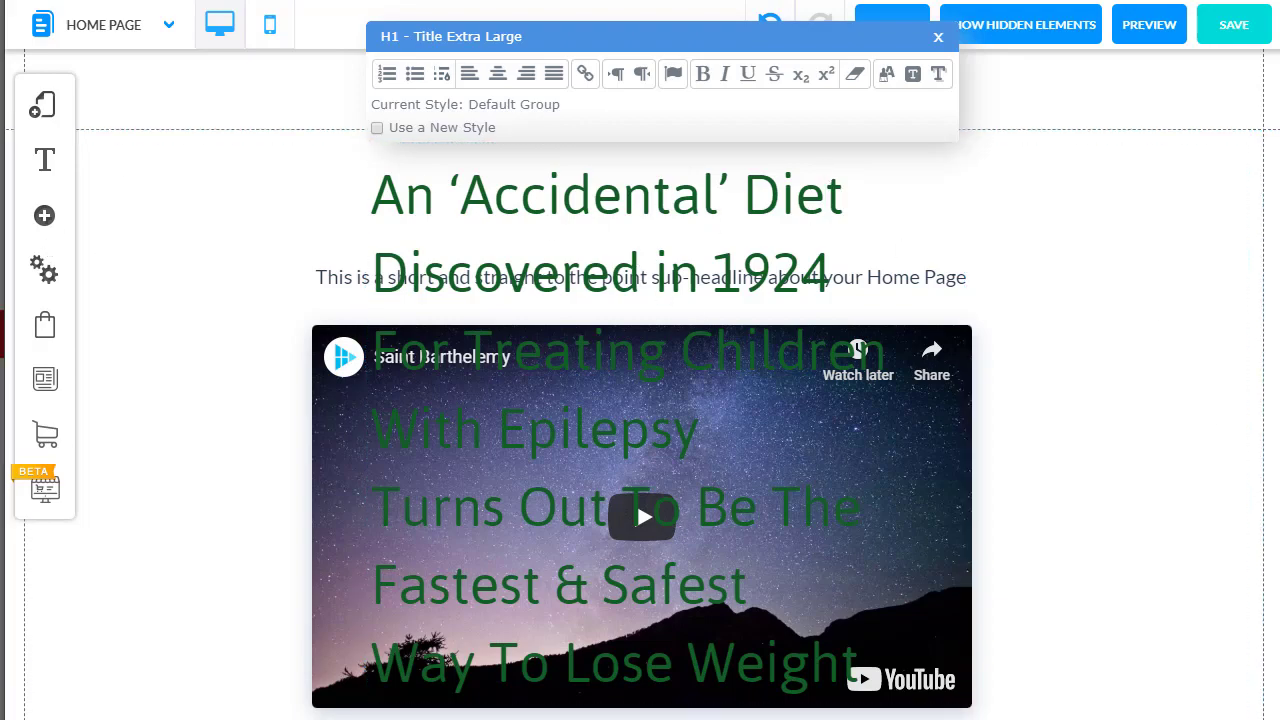
Step: Inspect the main headline on the sales page for its font family, size and weight, and return to the page builder
key("alt+Tab")
left_click(415, 227)
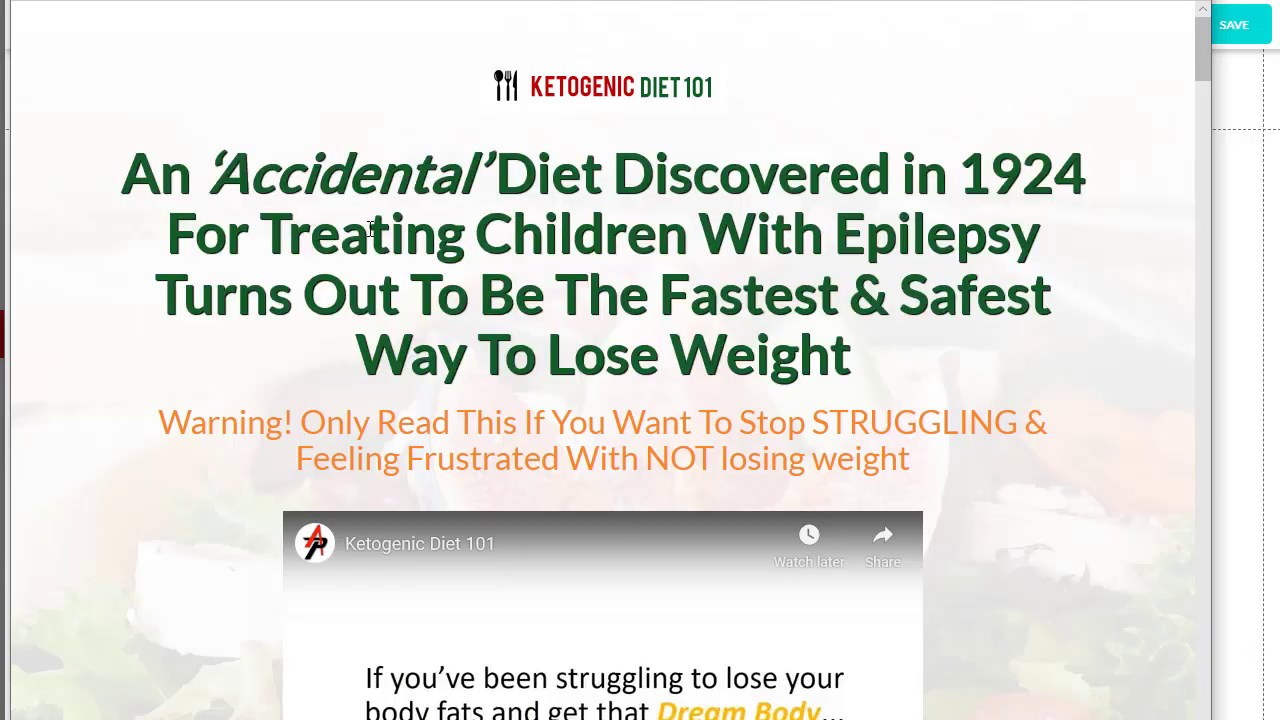
left_click_drag(362, 218, 464, 240)
right_click(441, 249)
left_click(559, 466)
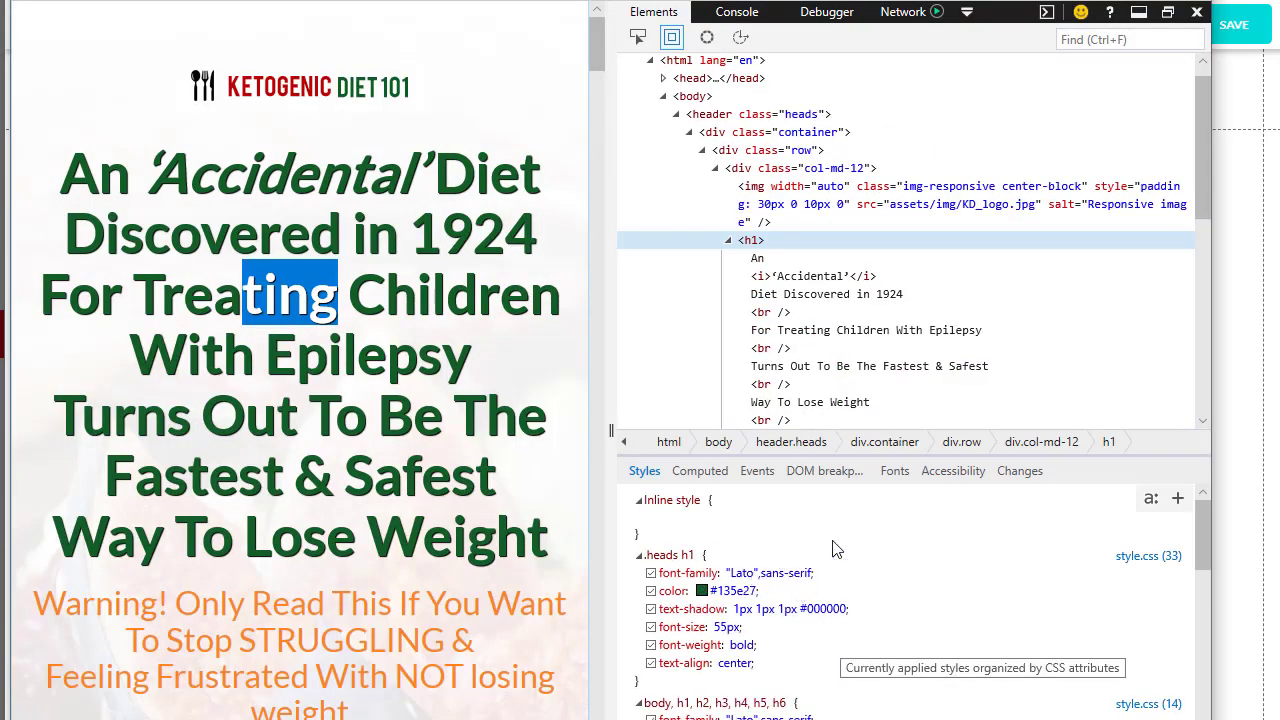
left_click(1247, 367)
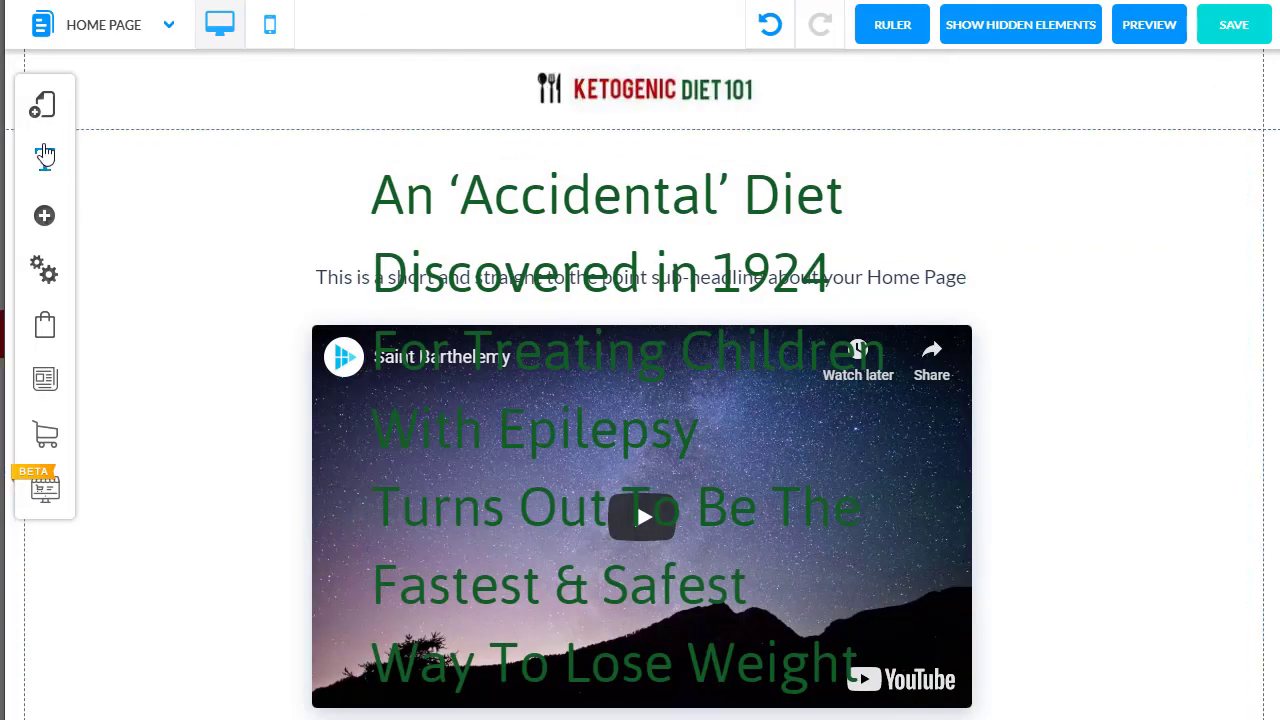
Step: Set the H1 Title XL style's desktop font family to Lato Bold
left_click(45, 162)
left_click(232, 288)
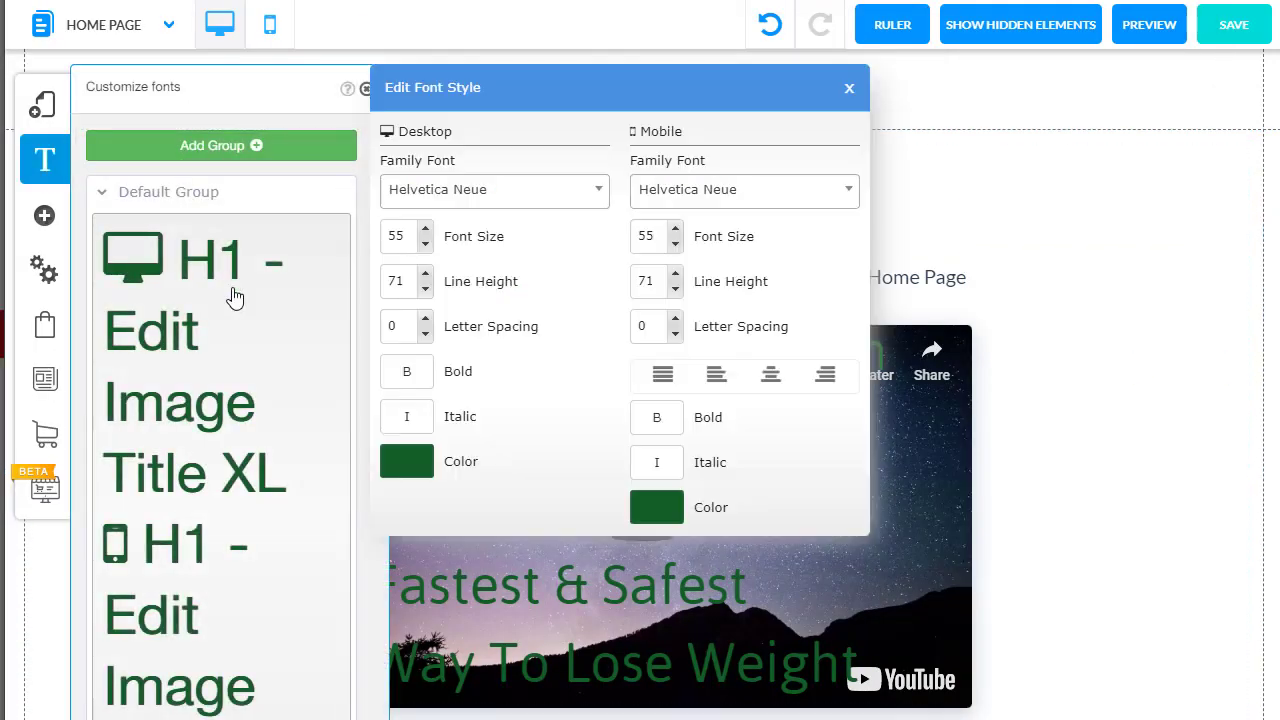
left_click(419, 200)
type("Lato")
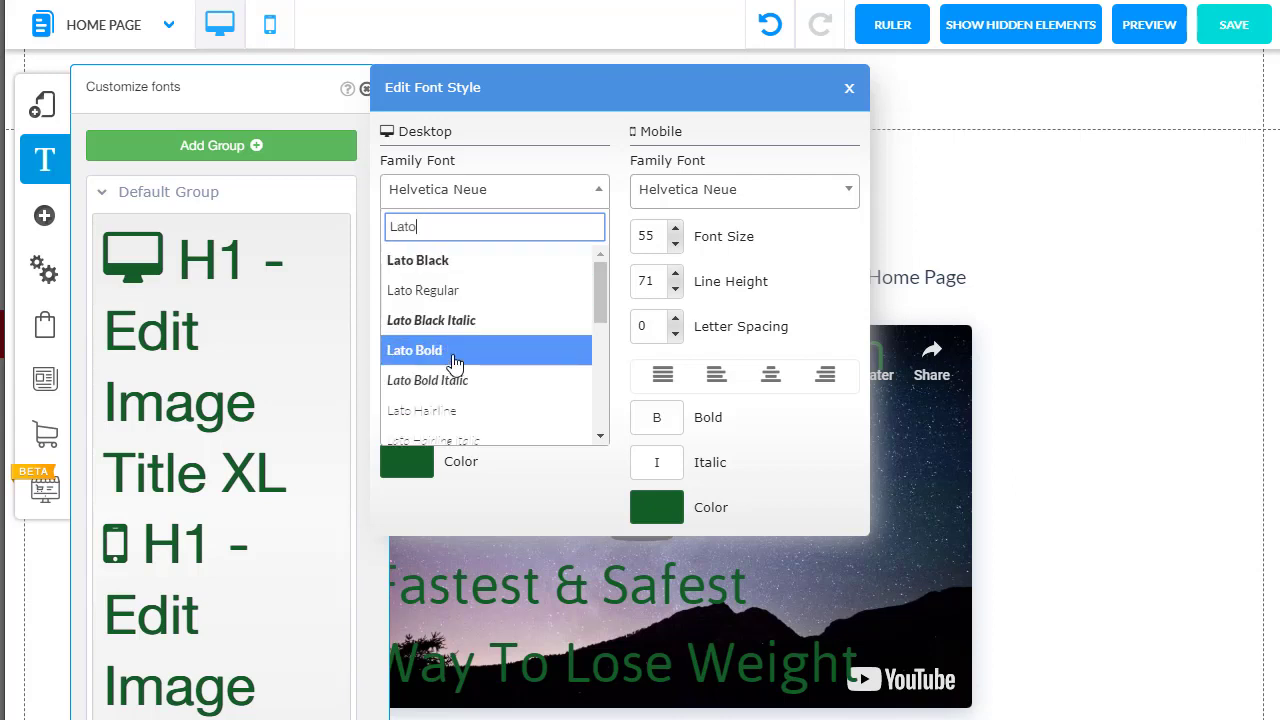
left_click(453, 358)
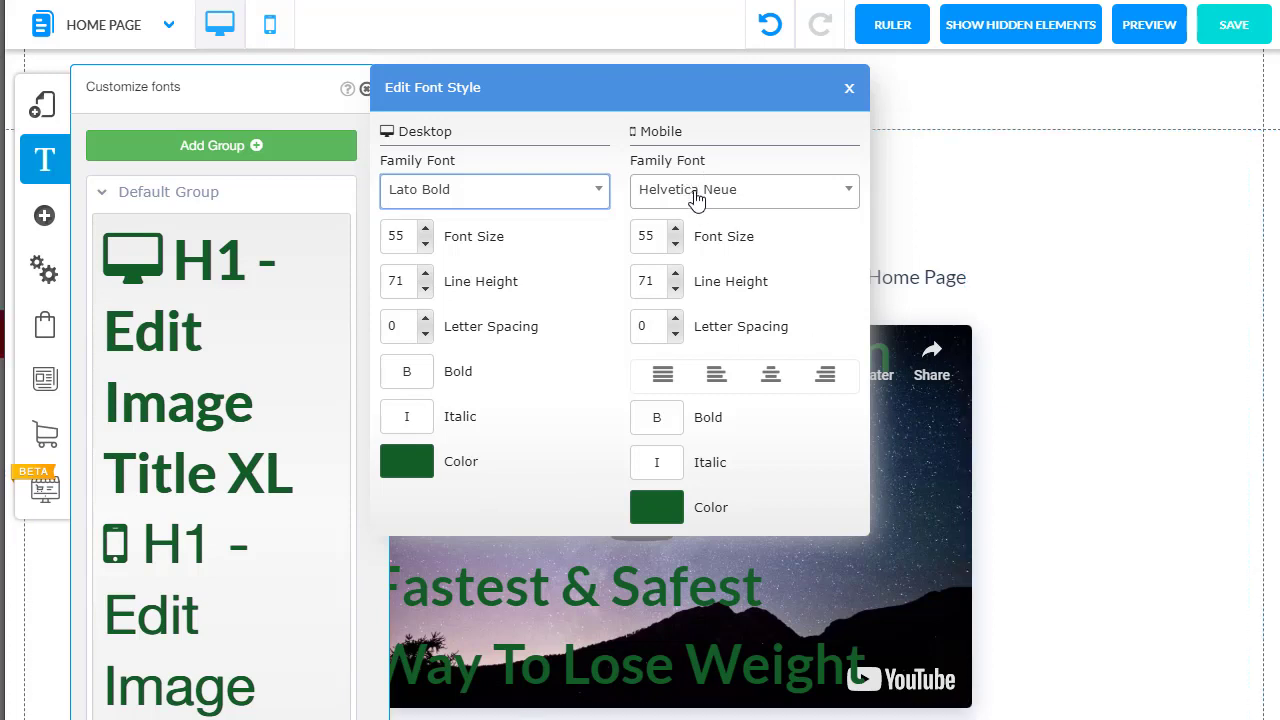
Step: Set the H1 Title XL style's mobile font family to Lato Bold and close the font style editor
left_click(697, 199)
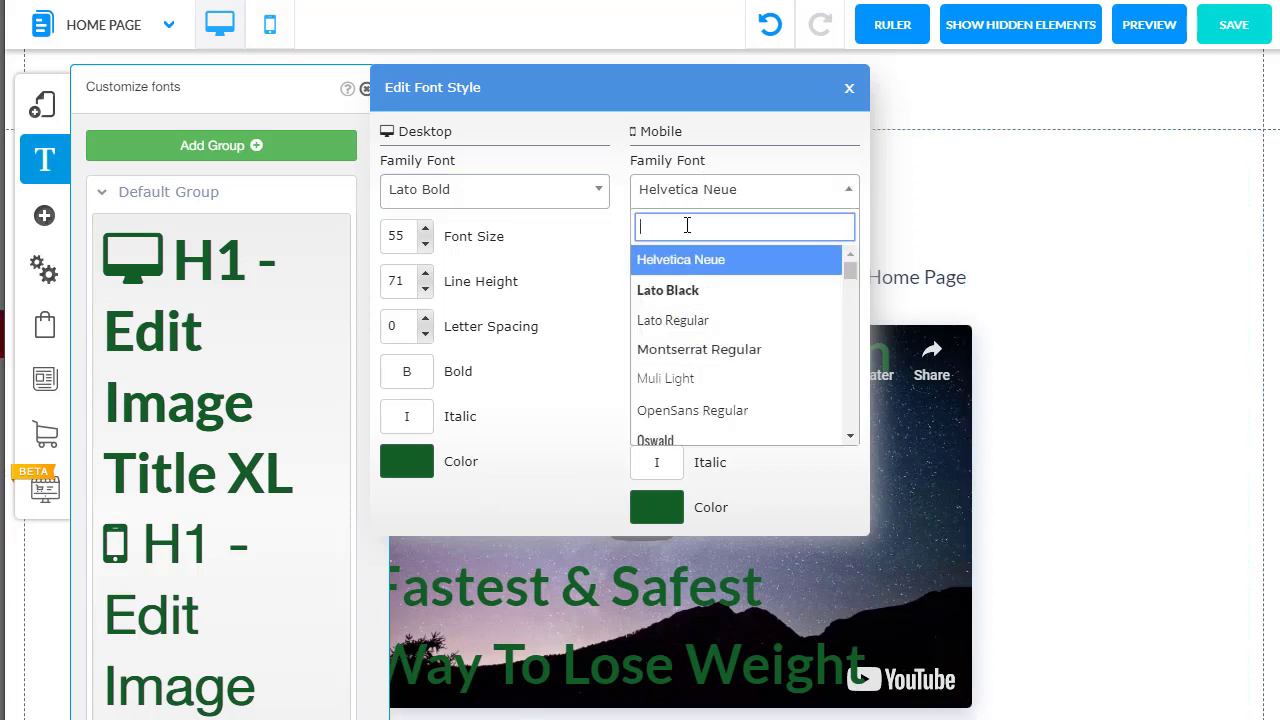
type("Lato Bold")
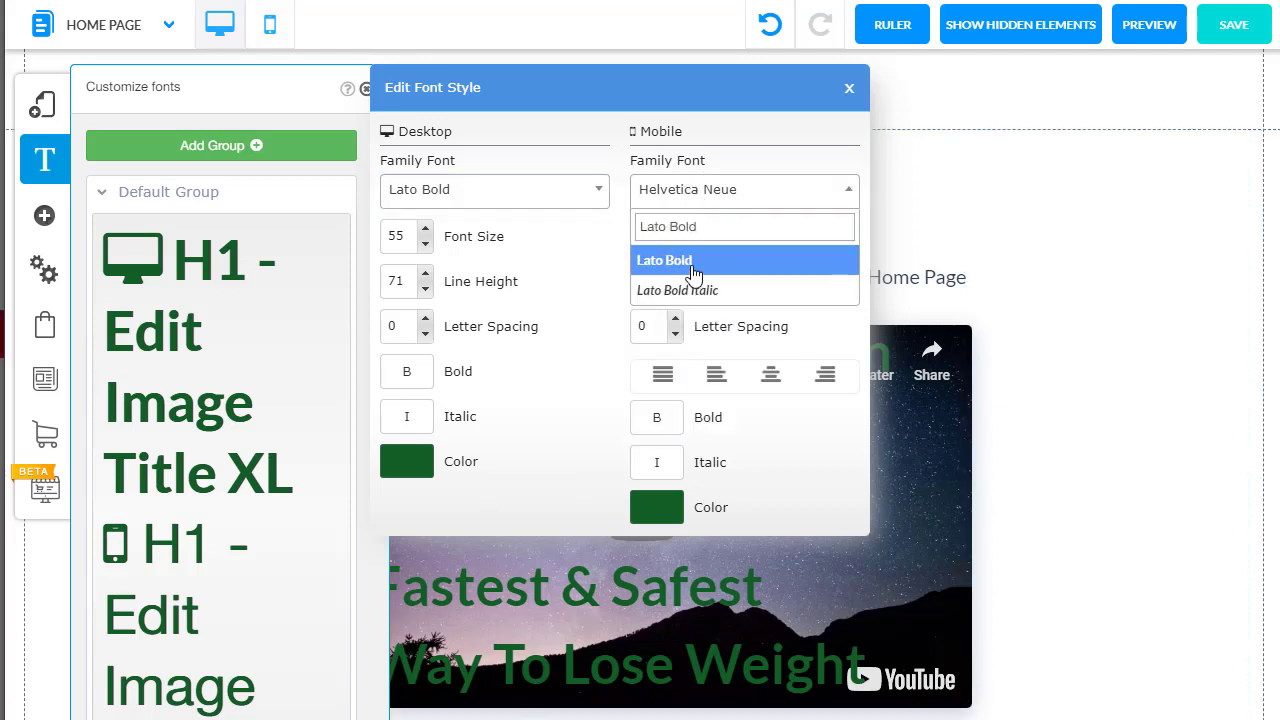
left_click(694, 262)
left_click(1020, 594)
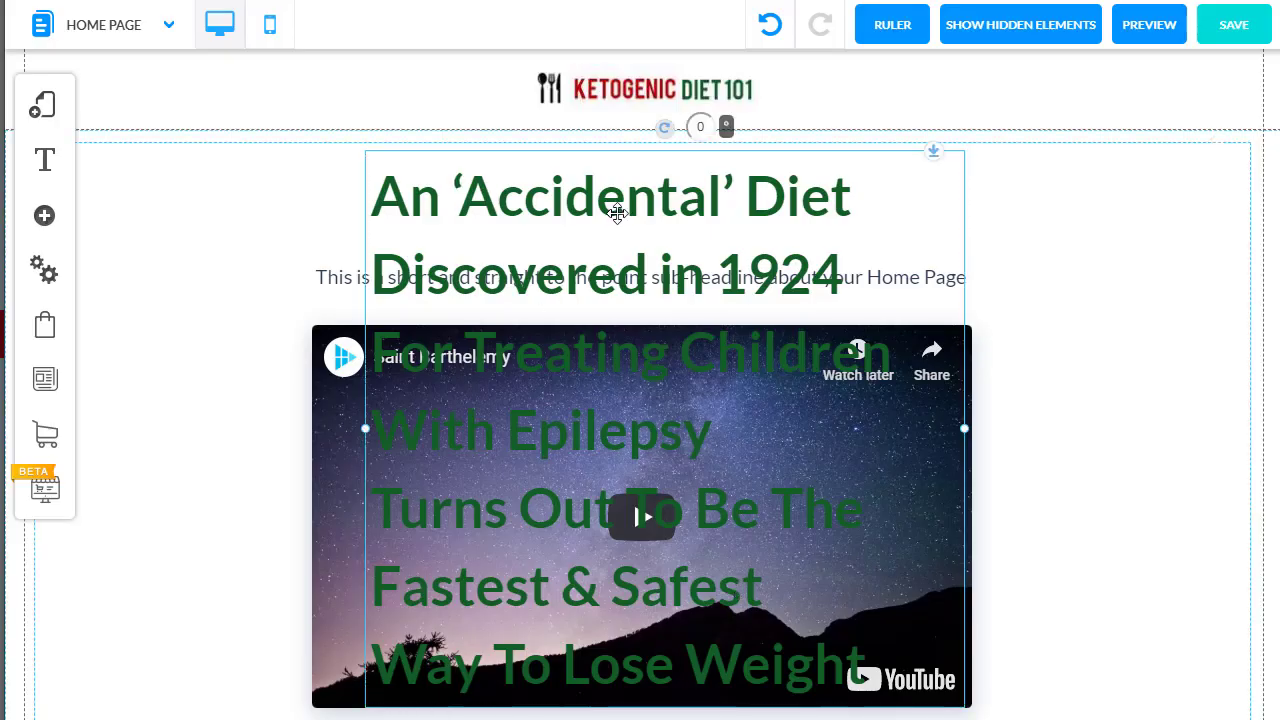
Step: Italicize the word 'Accidental' in the headline and close the developer tools on the sales page
left_click(717, 199)
left_click_drag(734, 198, 452, 197)
left_click(725, 74)
left_click(437, 297)
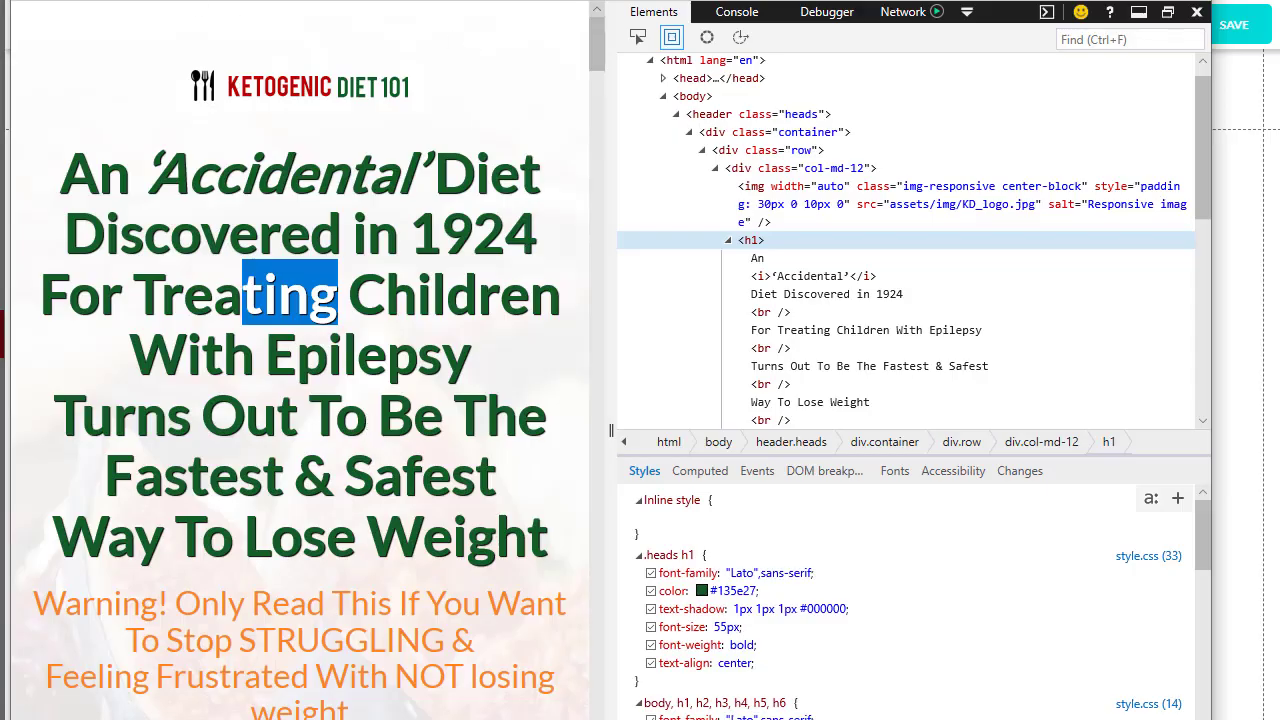
left_click(1196, 12)
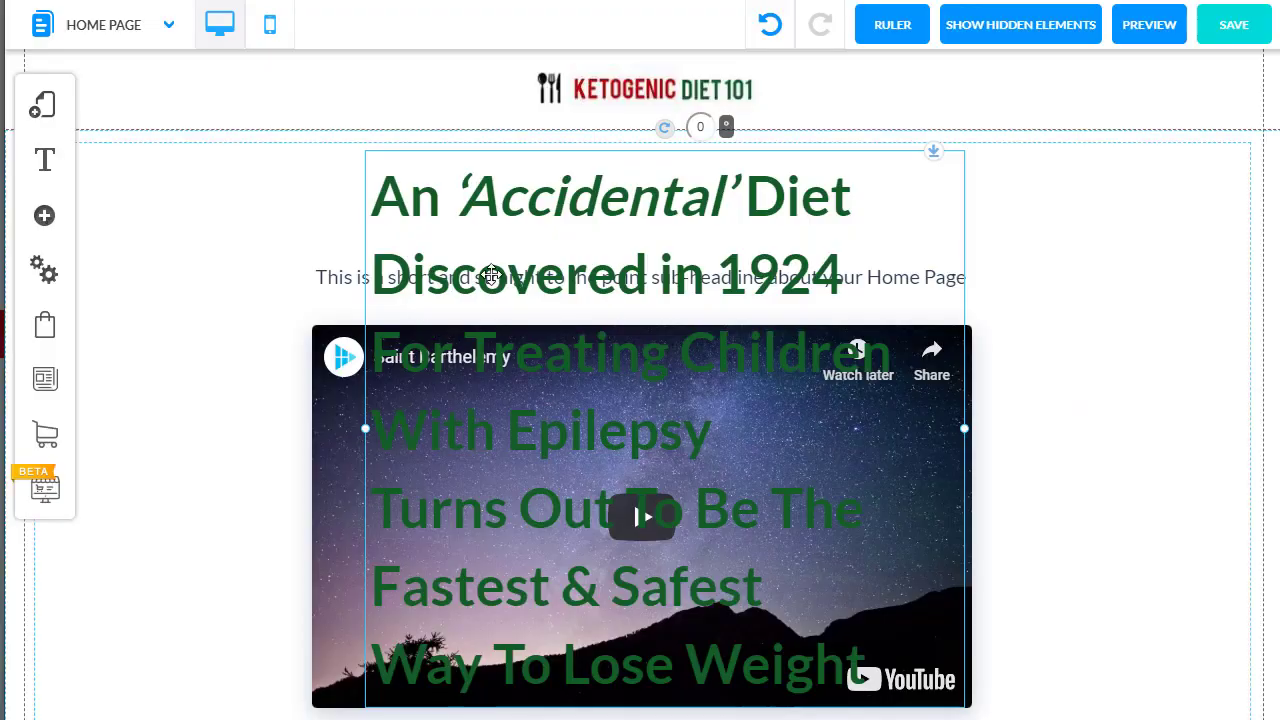
Step: Center-align the text inside the headline element and leave text editing
right_click(495, 268)
left_click(574, 320)
left_click(486, 77)
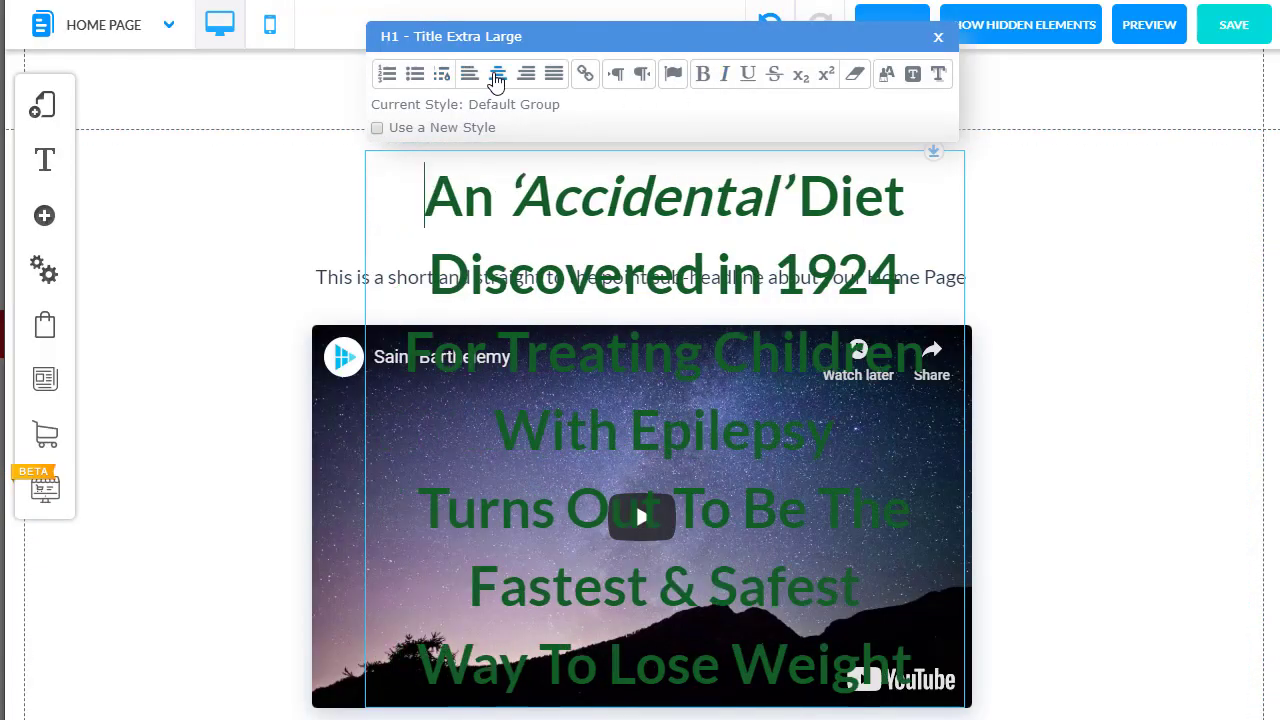
left_click(1086, 391)
Step: Widen the headline's text box to about 1010 px and center the element horizontally
left_click_drag(365, 430, 5, 420)
left_click_drag(962, 357, 1010, 344)
left_click_drag(468, 256, 581, 272)
right_click(581, 272)
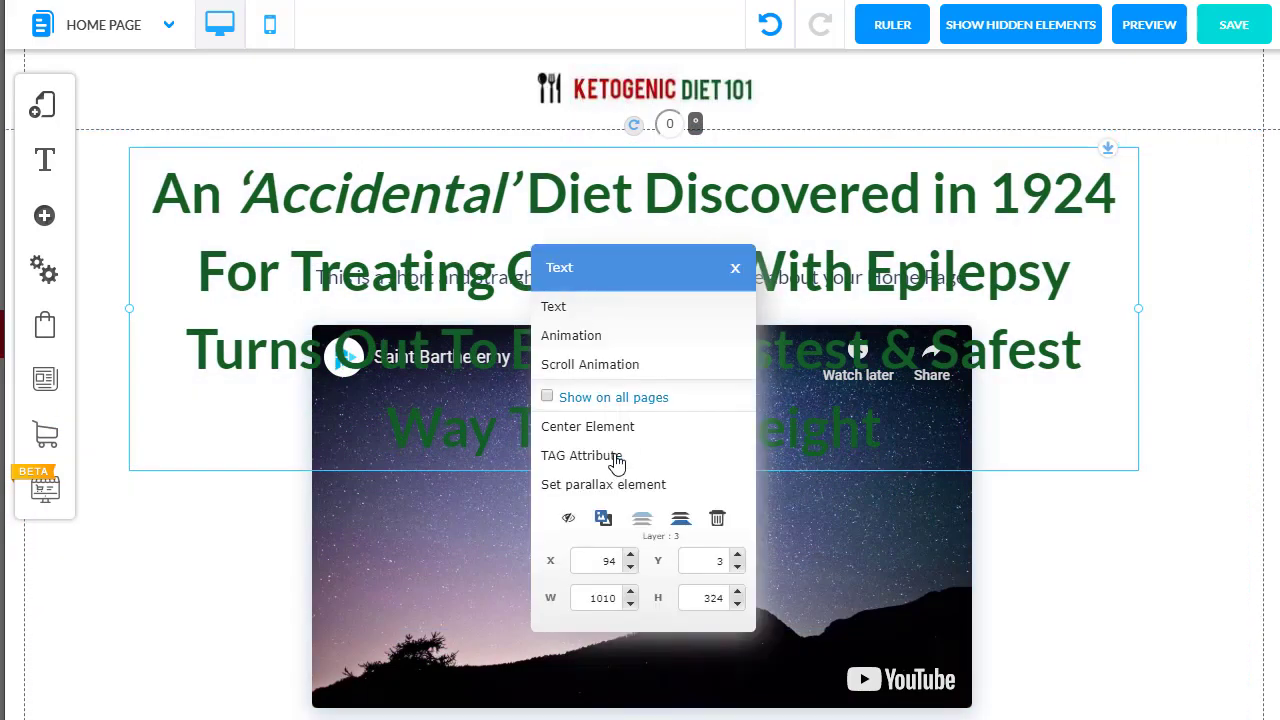
left_click(611, 424)
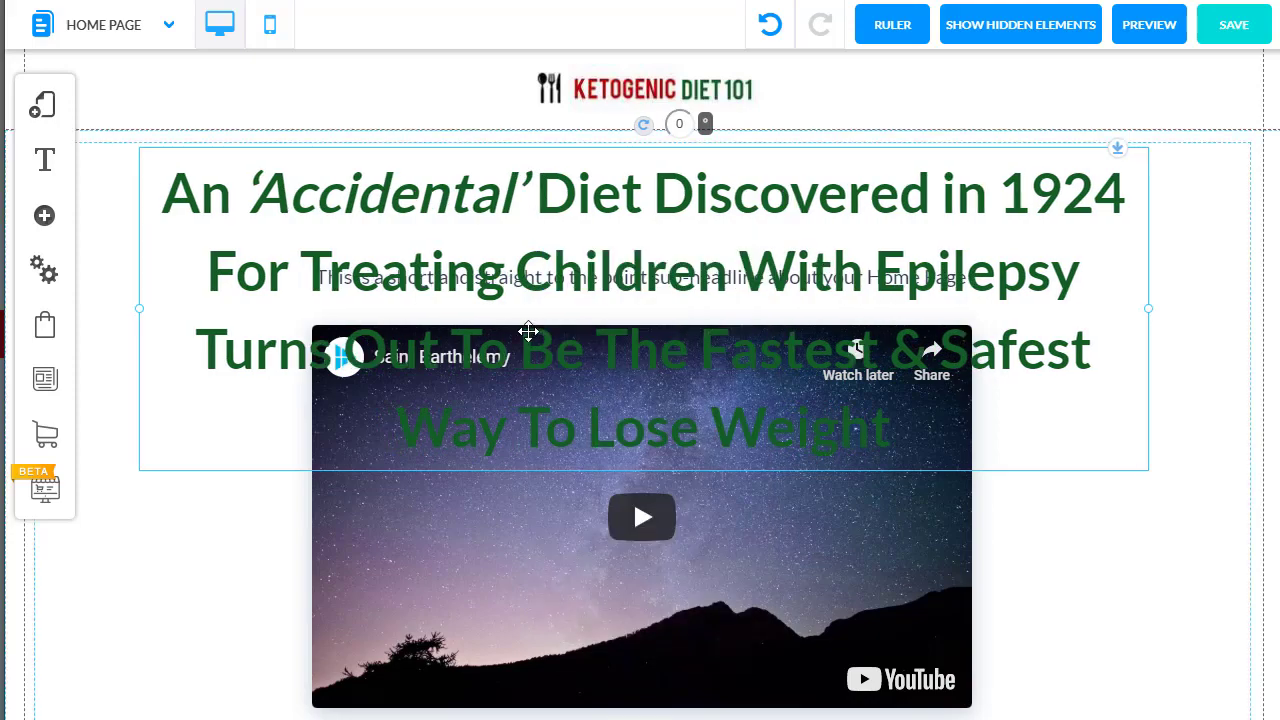
Step: Move the headline out of the way and delete the placeholder sub-headline above the video
left_click_drag(657, 284, 650, 500)
left_click(585, 272)
key("Delete")
Step: Move the headline back up to about Y 7 within its section and center it horizontally
left_click_drag(563, 403, 551, 243)
right_click(551, 247)
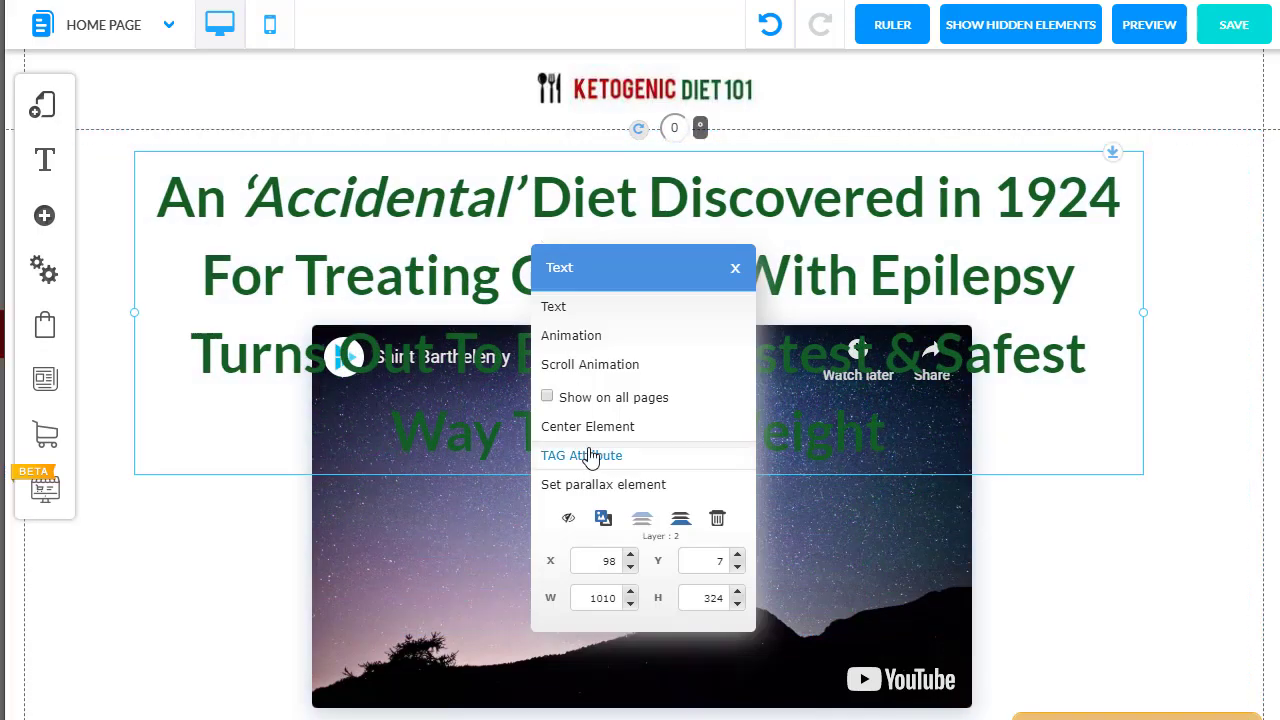
left_click(588, 428)
Step: Move the "Click To Sign Up" button slightly further down below the video
scroll(546, 622, "down", 1)
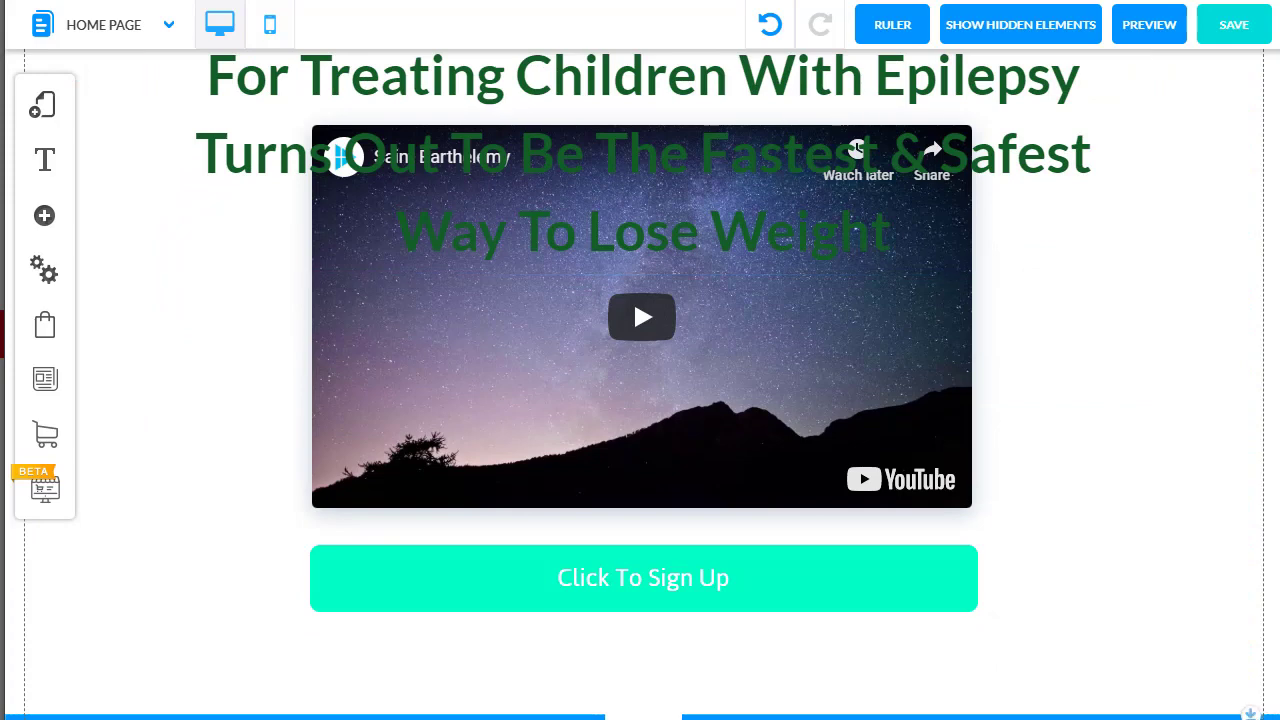
scroll(520, 708, "down", 5)
scroll(546, 511, "up", 5)
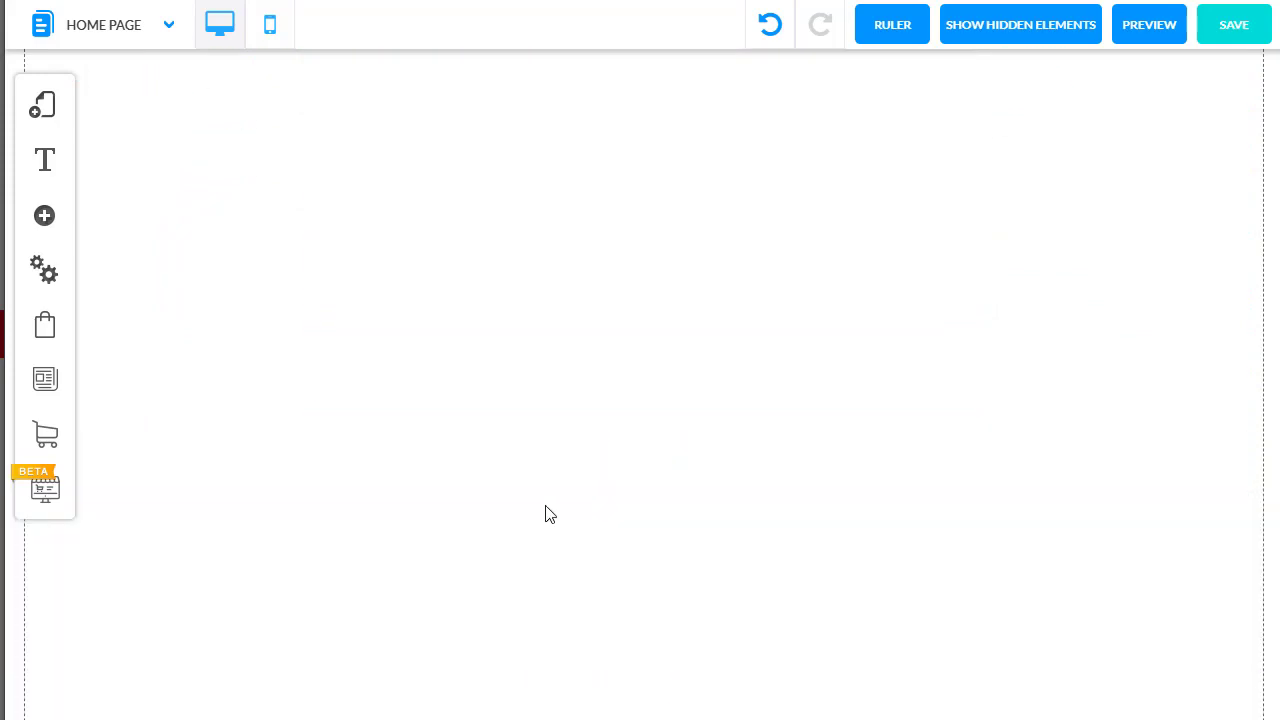
left_click_drag(534, 503, 548, 553)
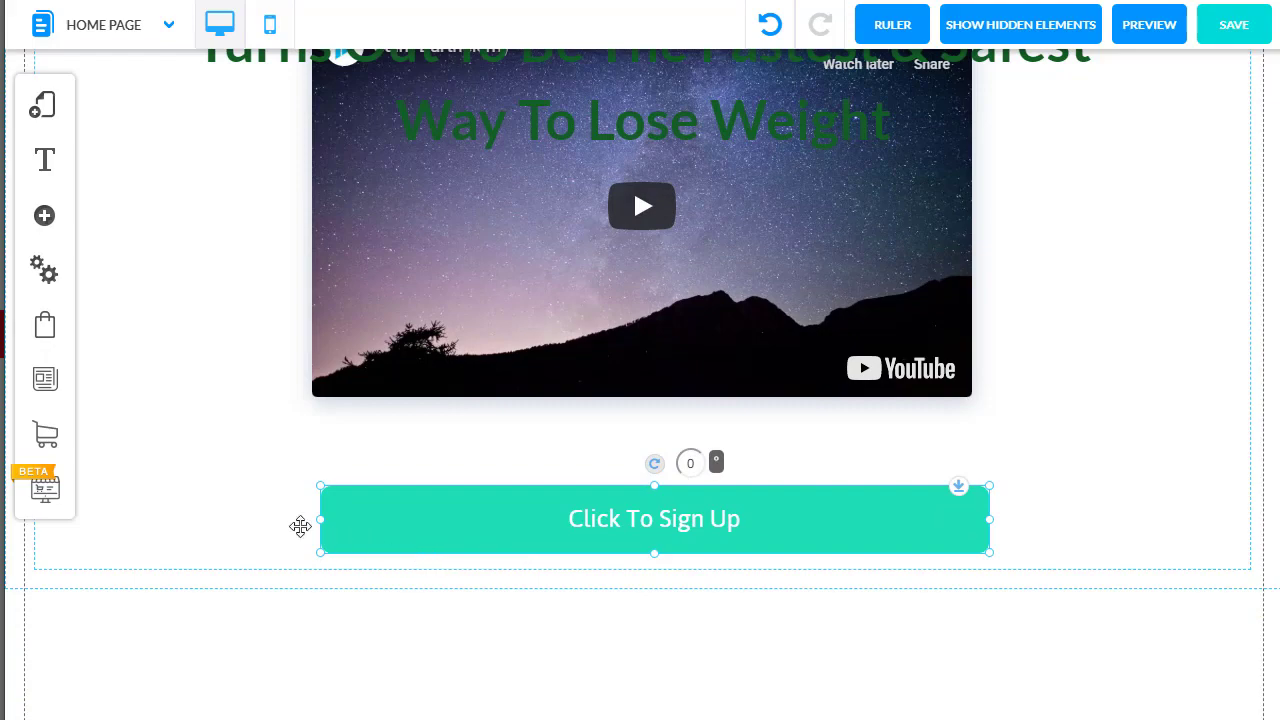
Step: Shift the box holding the headline, video and button to about Y 15 and center it horizontally
left_click(108, 539)
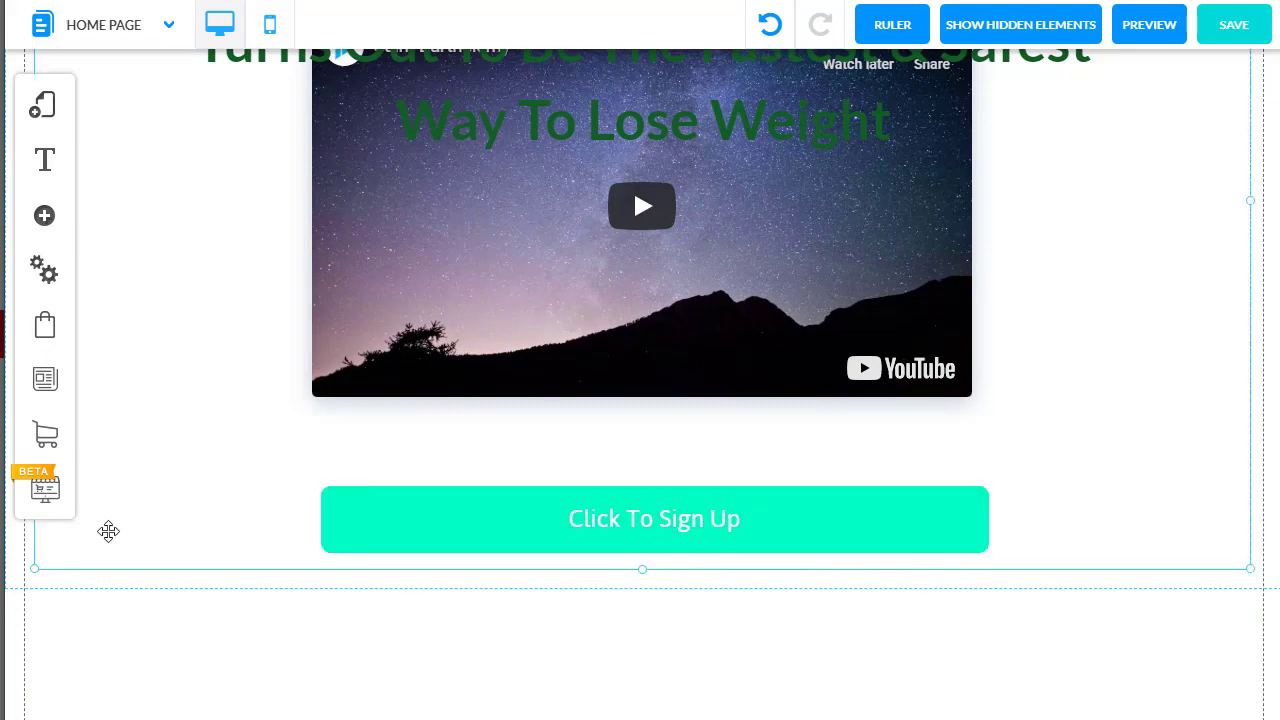
scroll(190, 500, "up", 3)
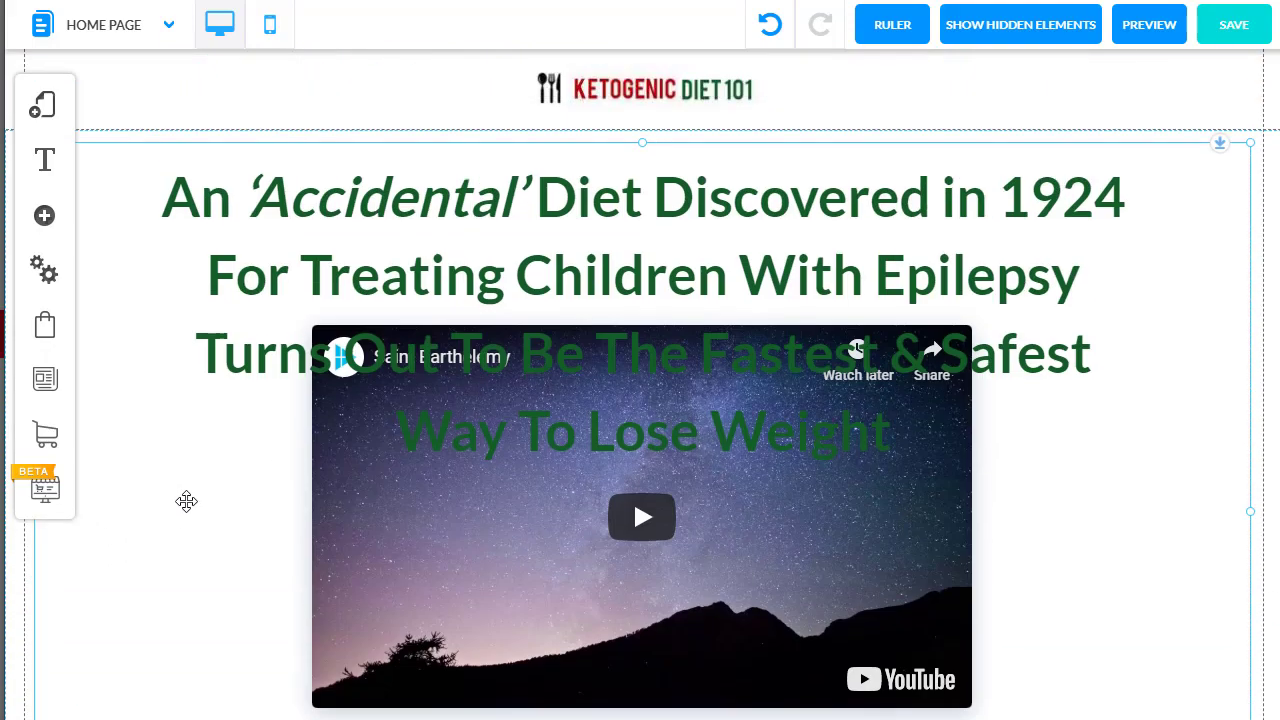
mouse_move(184, 512)
left_mouse_down()
mouse_move(200, 626)
mouse_move(189, 417)
mouse_move(191, 588)
mouse_move(177, 497)
mouse_move(182, 516)
left_mouse_up()
right_click(177, 520)
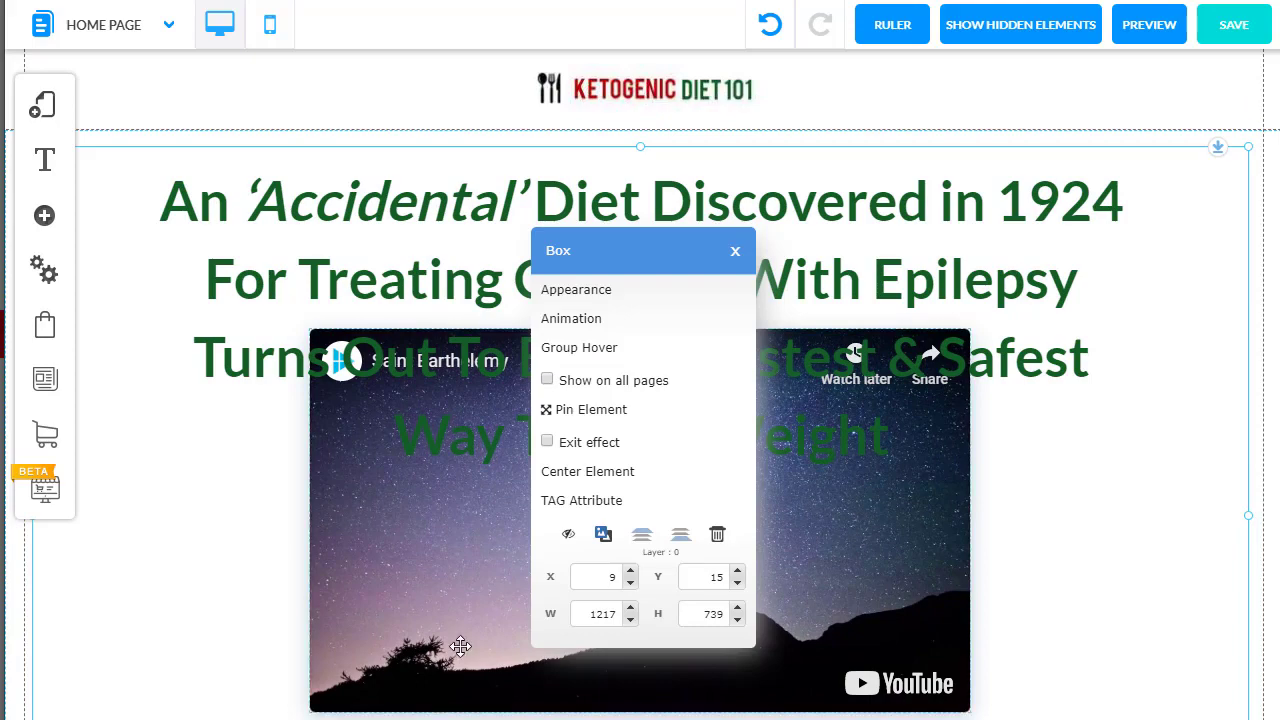
left_click(601, 482)
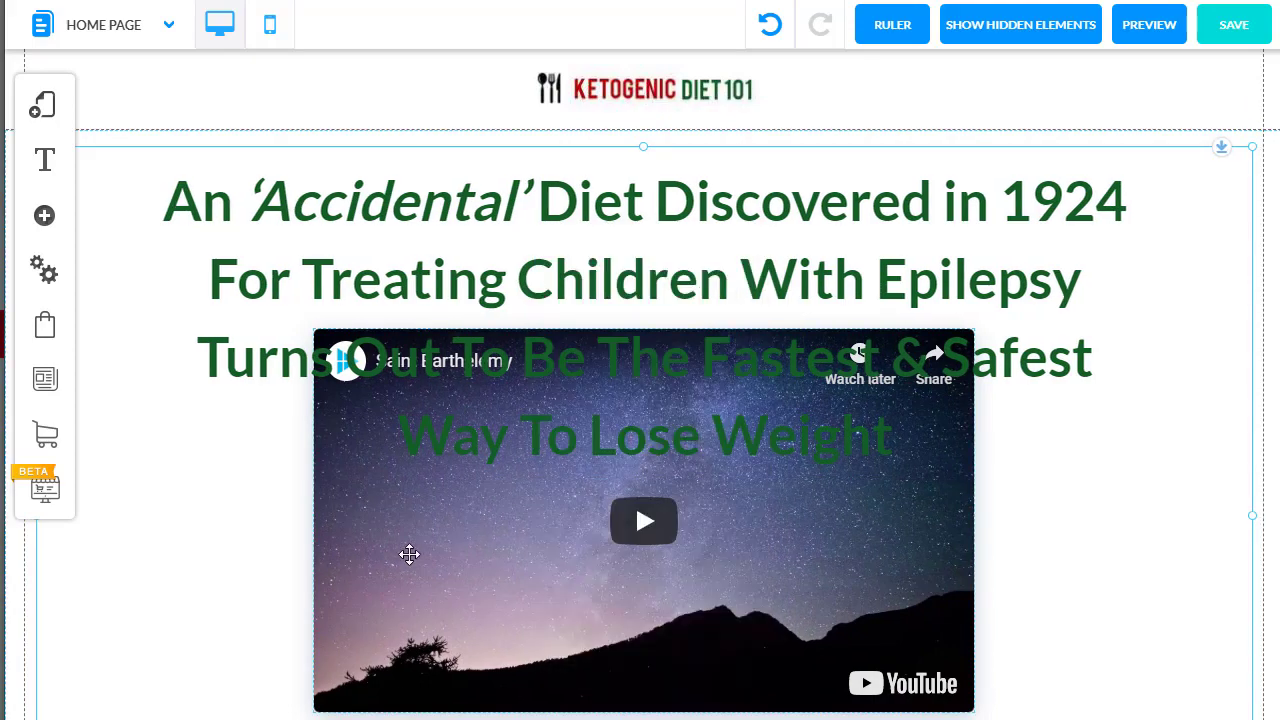
Step: Extend the content box's lower edge well below the "Click To Sign Up" button
scroll(331, 614, "down", 3)
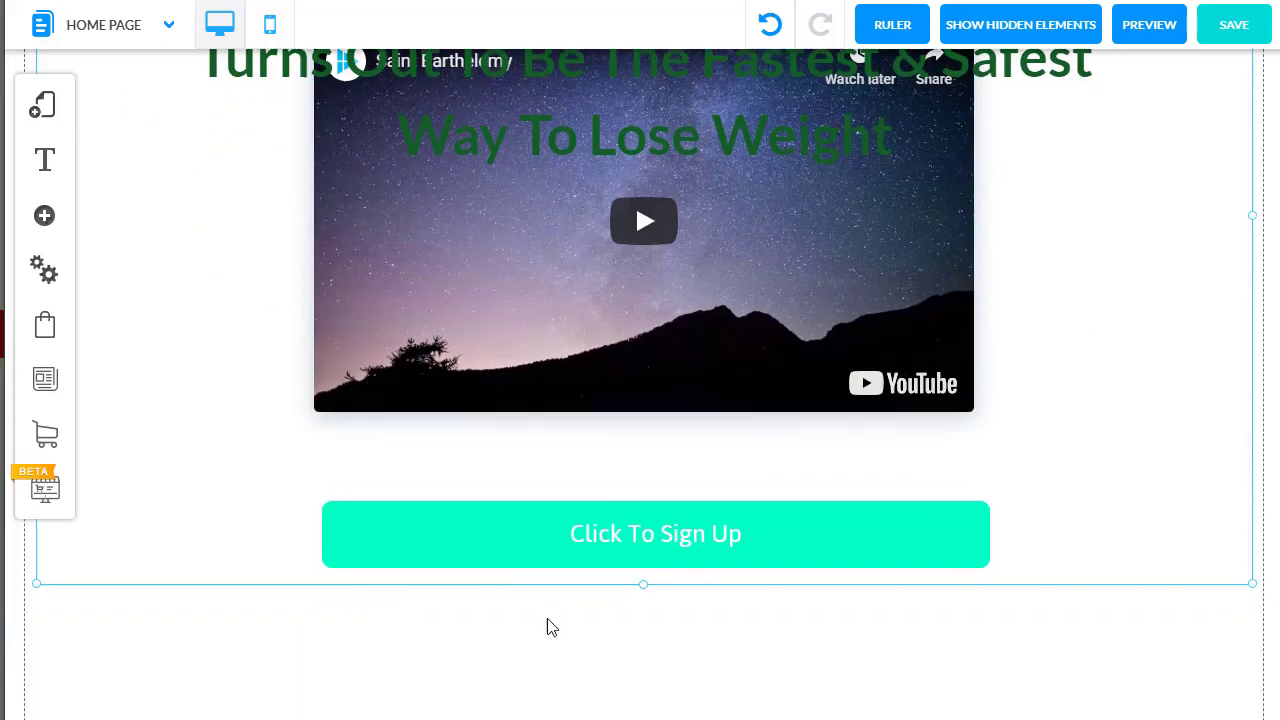
left_click_drag(647, 592, 646, 719)
scroll(752, 649, "down", 2)
left_click(1263, 380)
scroll(1275, 373, "up", 5)
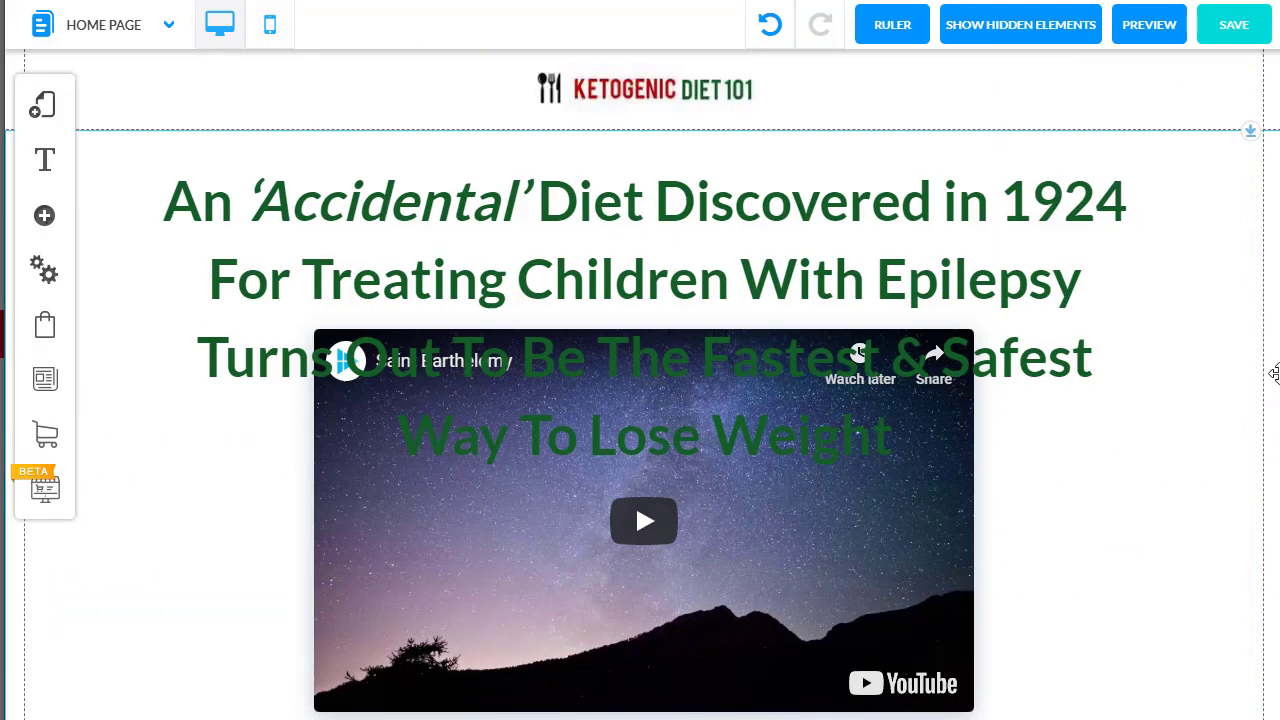
Step: Move the "Click To Sign Up" button and the video down so the video clears the four-line headline
scroll(811, 509, "down", 5)
left_click_drag(669, 346, 673, 605)
left_click_drag(636, 176, 656, 512)
scroll(688, 479, "up", 5)
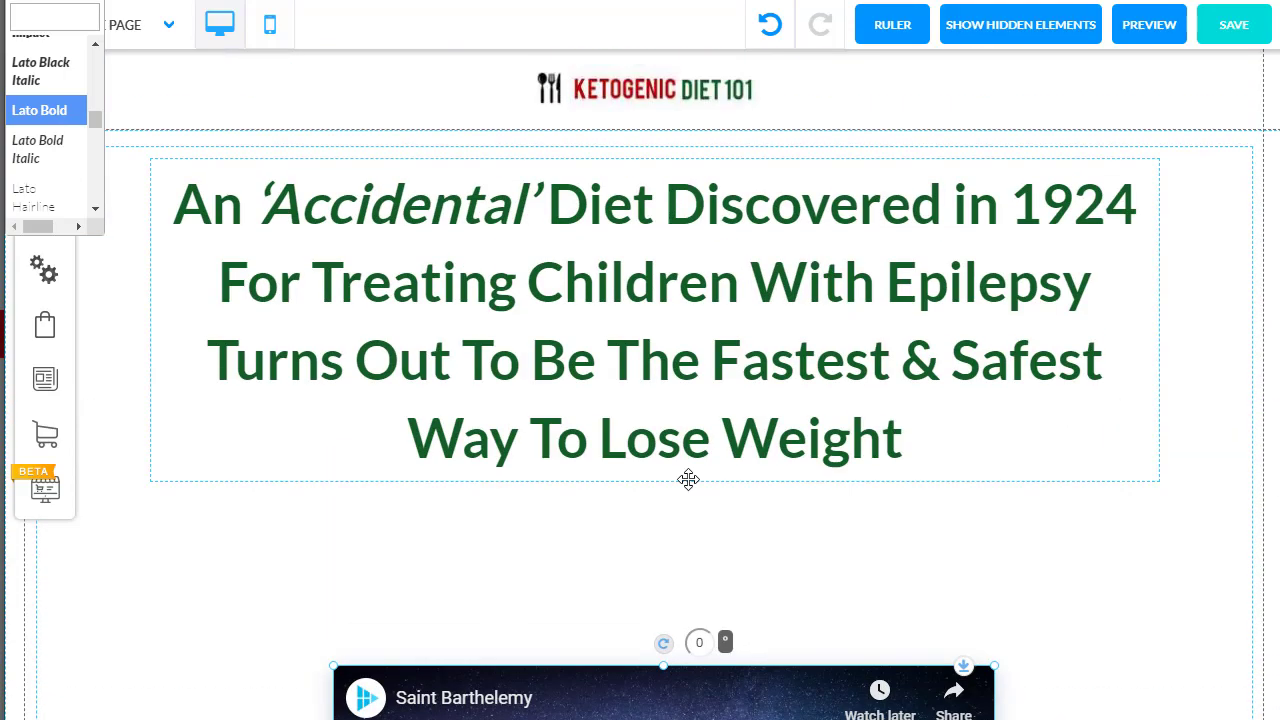
Step: Extend the content box's lower edge further and move the button and video down to leave room for a subheading
scroll(670, 560, "down", 5)
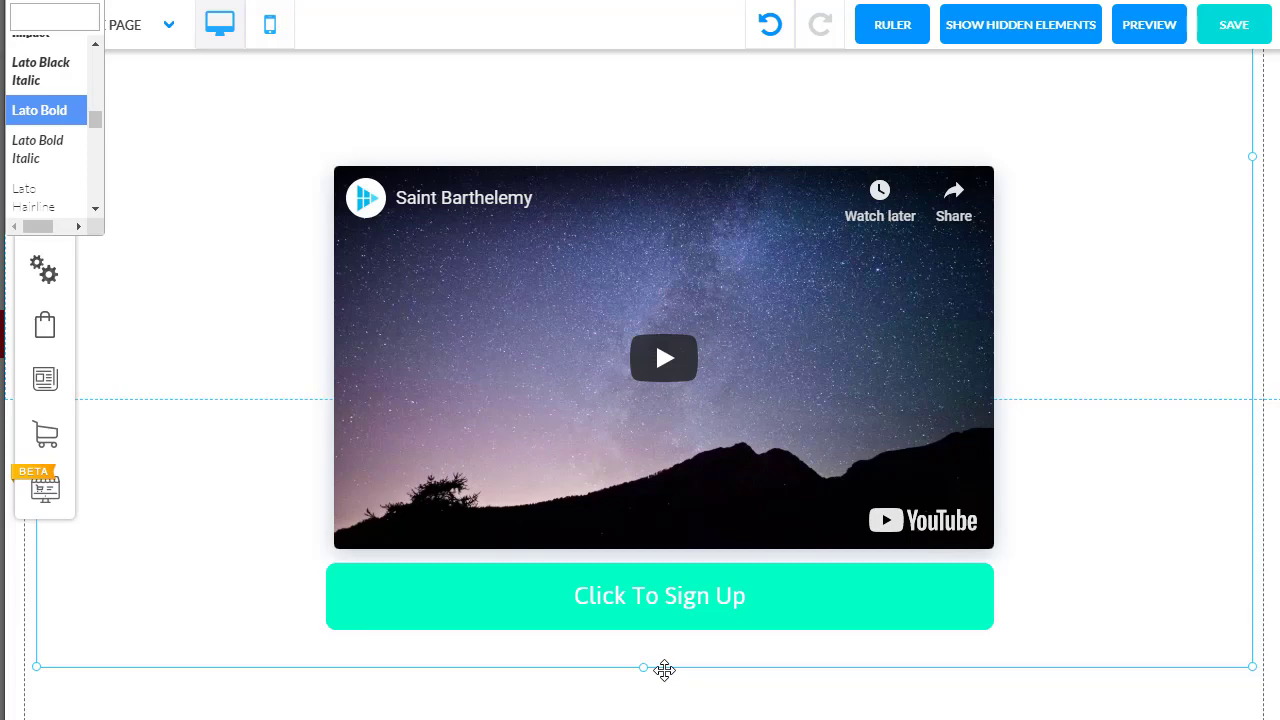
left_click_drag(644, 667, 644, 719)
left_click_drag(611, 605, 614, 719)
left_click_drag(590, 446, 580, 648)
scroll(580, 648, "up", 5)
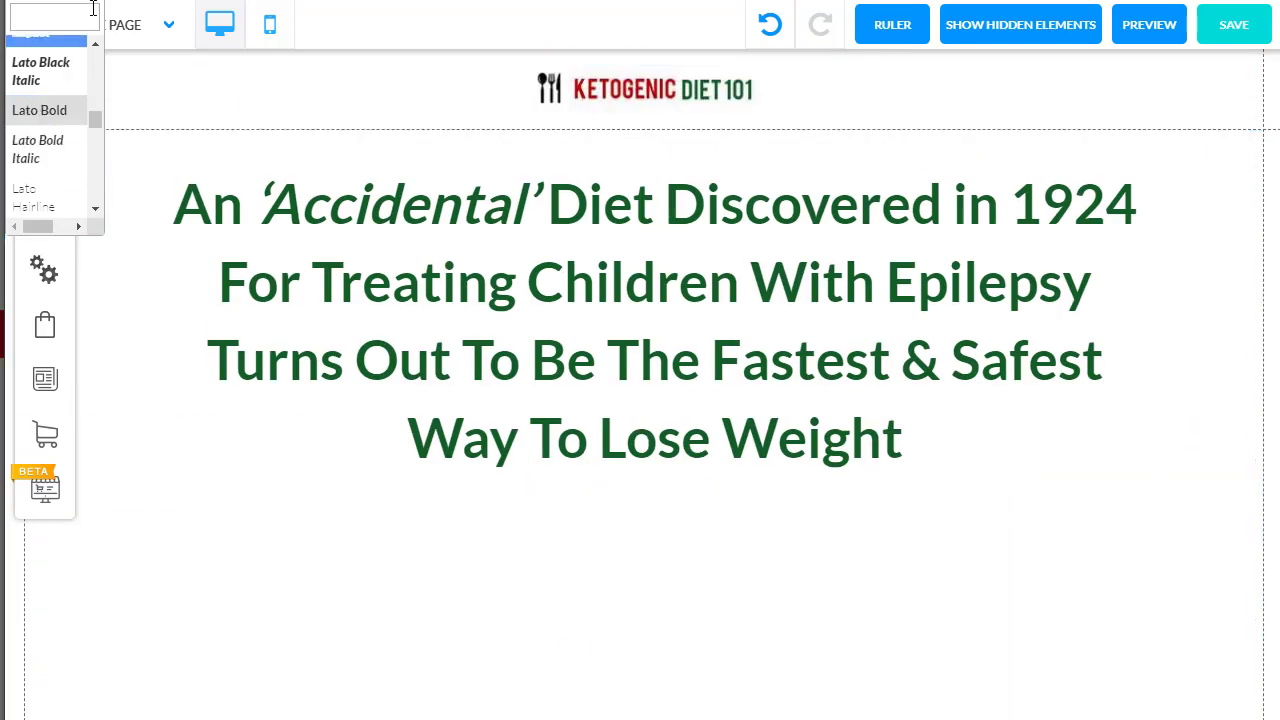
left_click(63, 114)
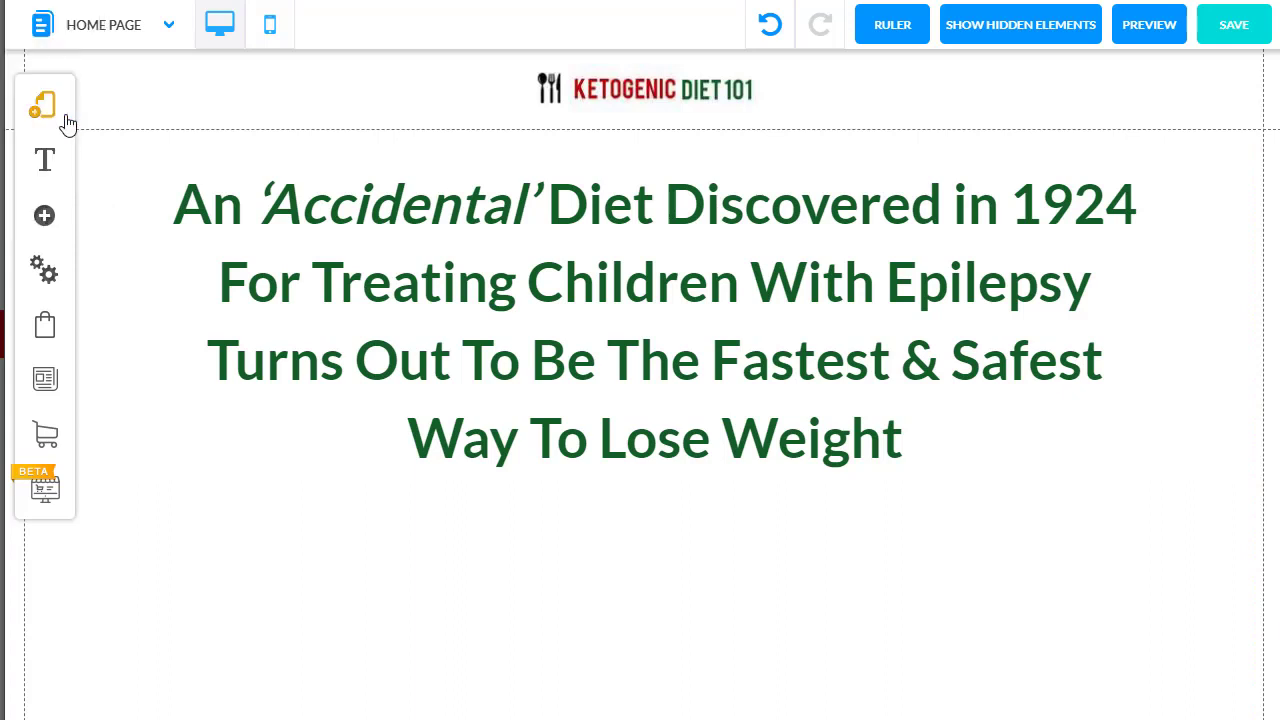
Step: Add a large orange title text element and place it directly below the four-line headline
left_click(48, 215)
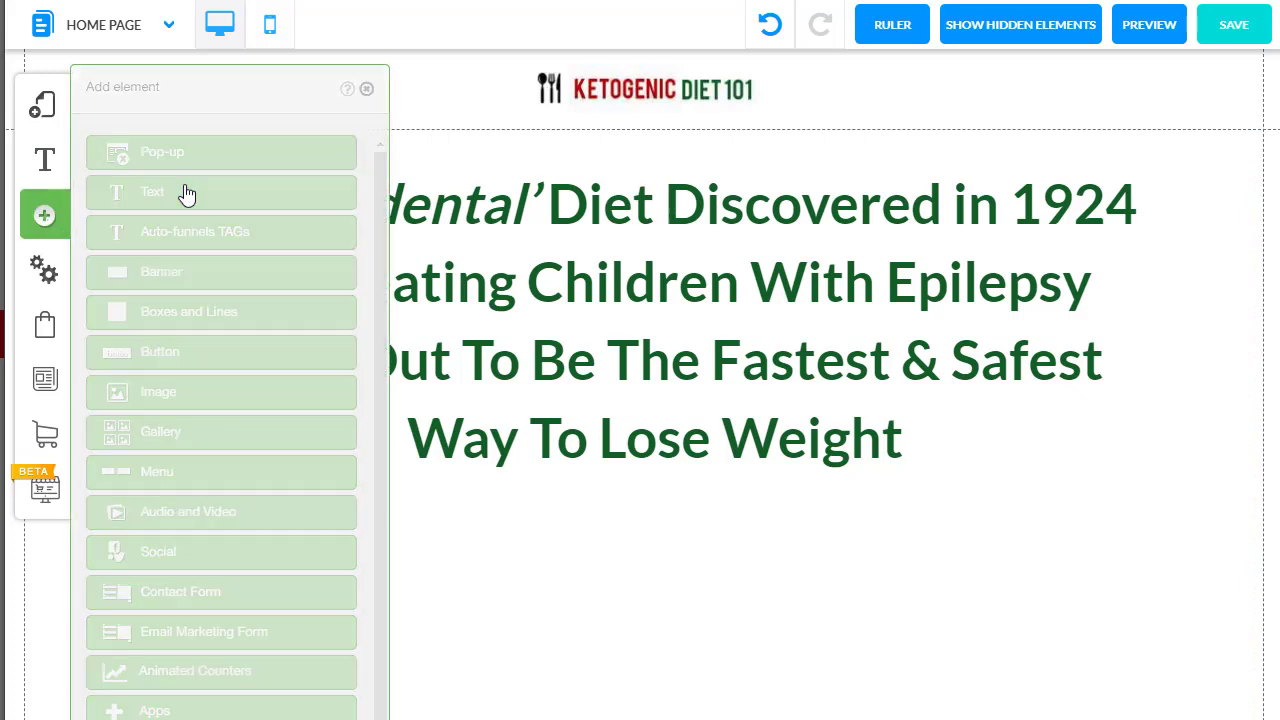
left_click(187, 195)
left_click(188, 291)
left_click_drag(714, 353, 755, 565)
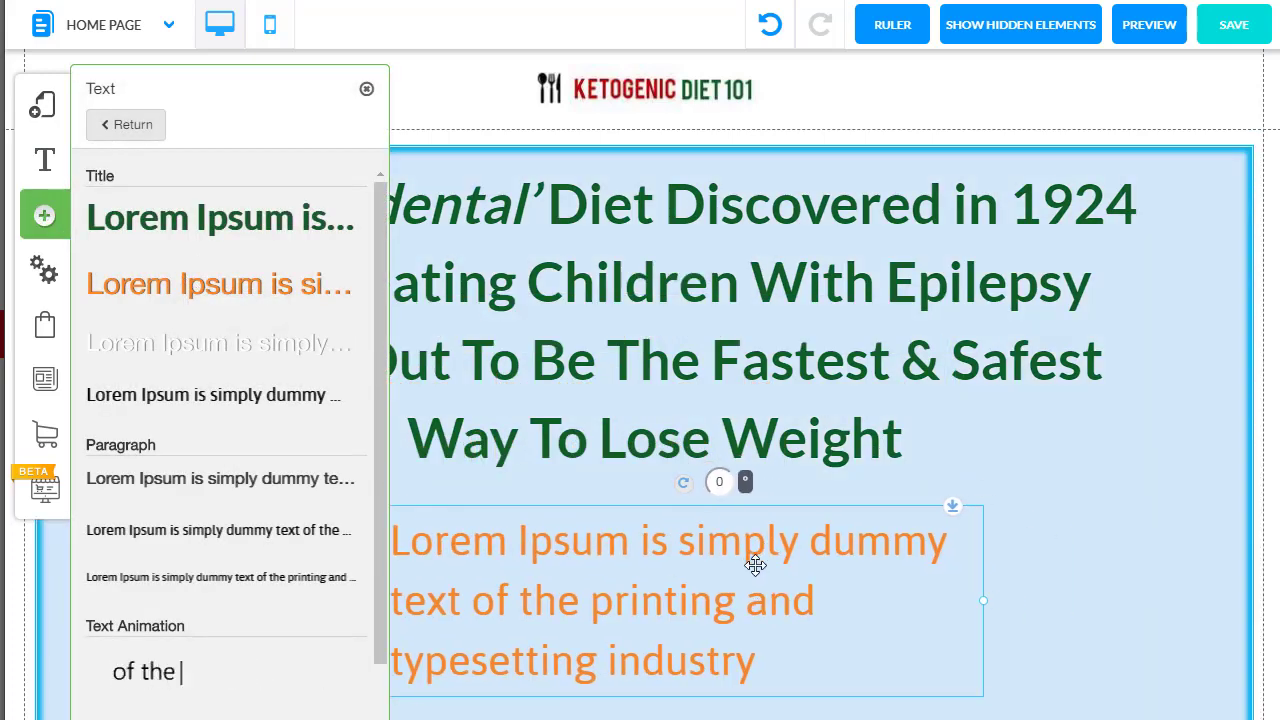
left_click(371, 100)
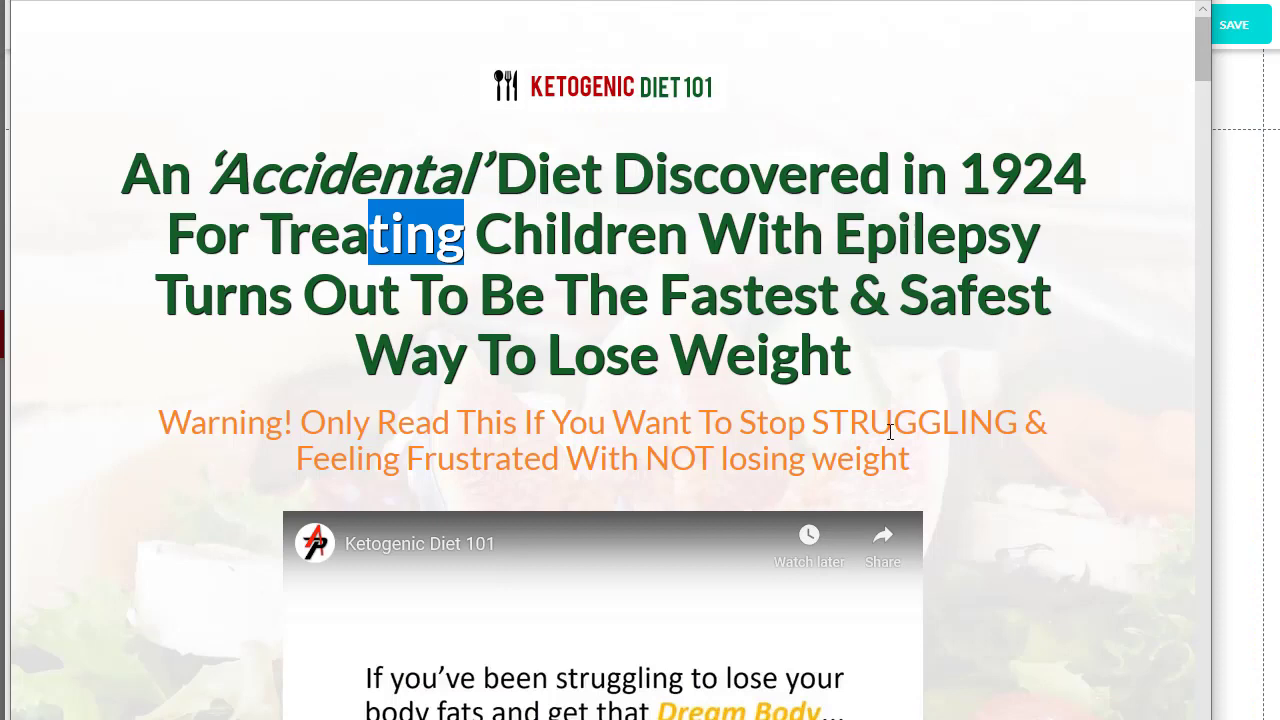
Step: Copy the orange "Warning! Only Read This If You Want To Stop STRUGGLING" subheading from the sales page into the new text element, center-aligned
left_click_drag(914, 463, 198, 460)
key("ctrl+c")
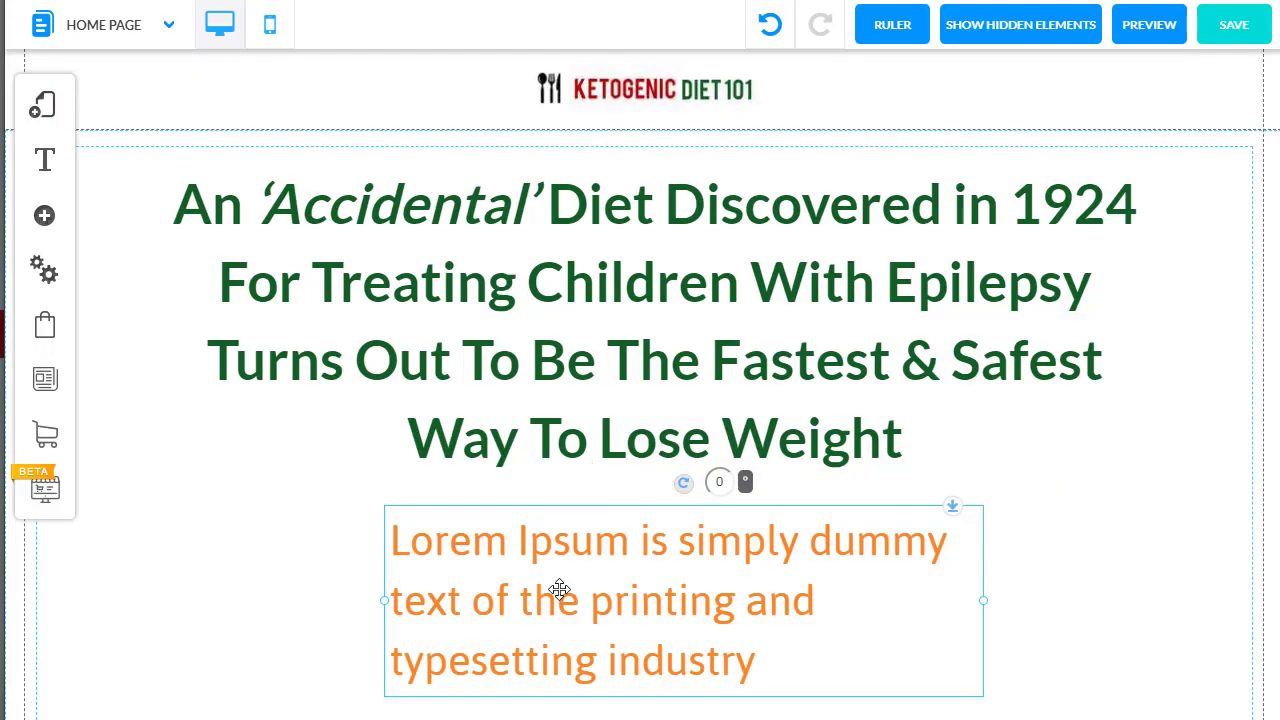
triple_click(560, 591)
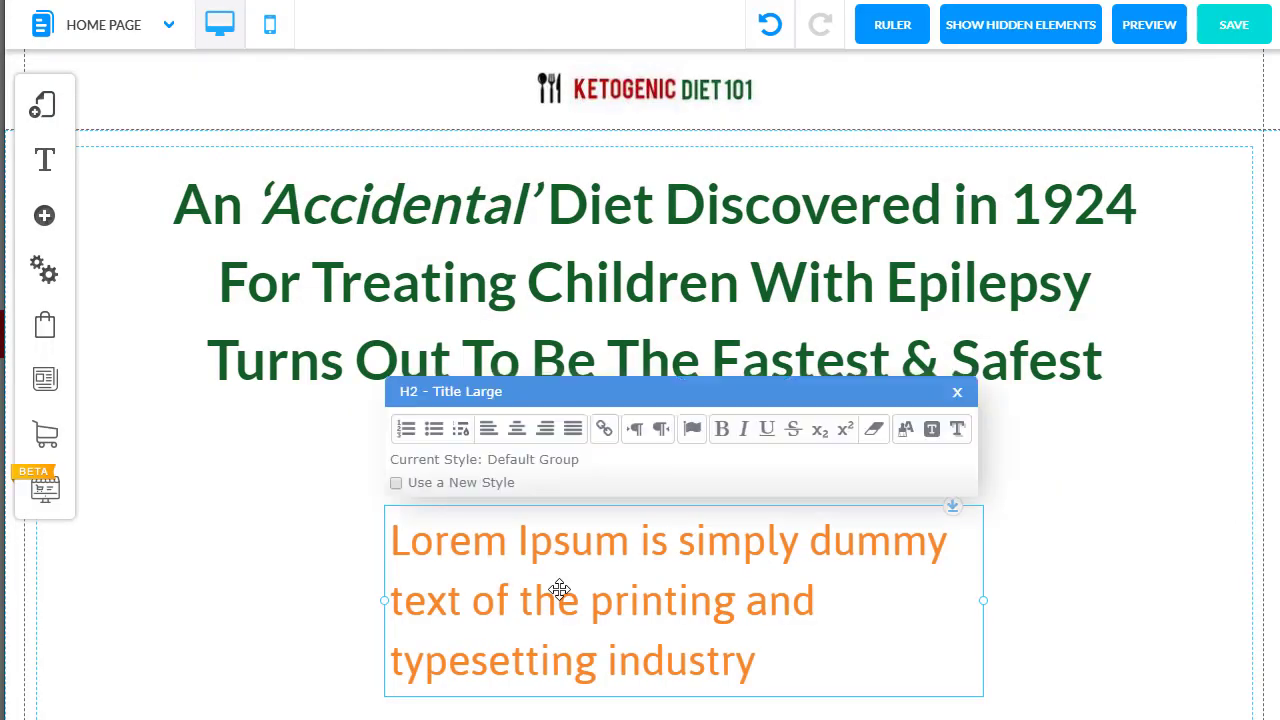
key("ctrl+v")
left_click(517, 432)
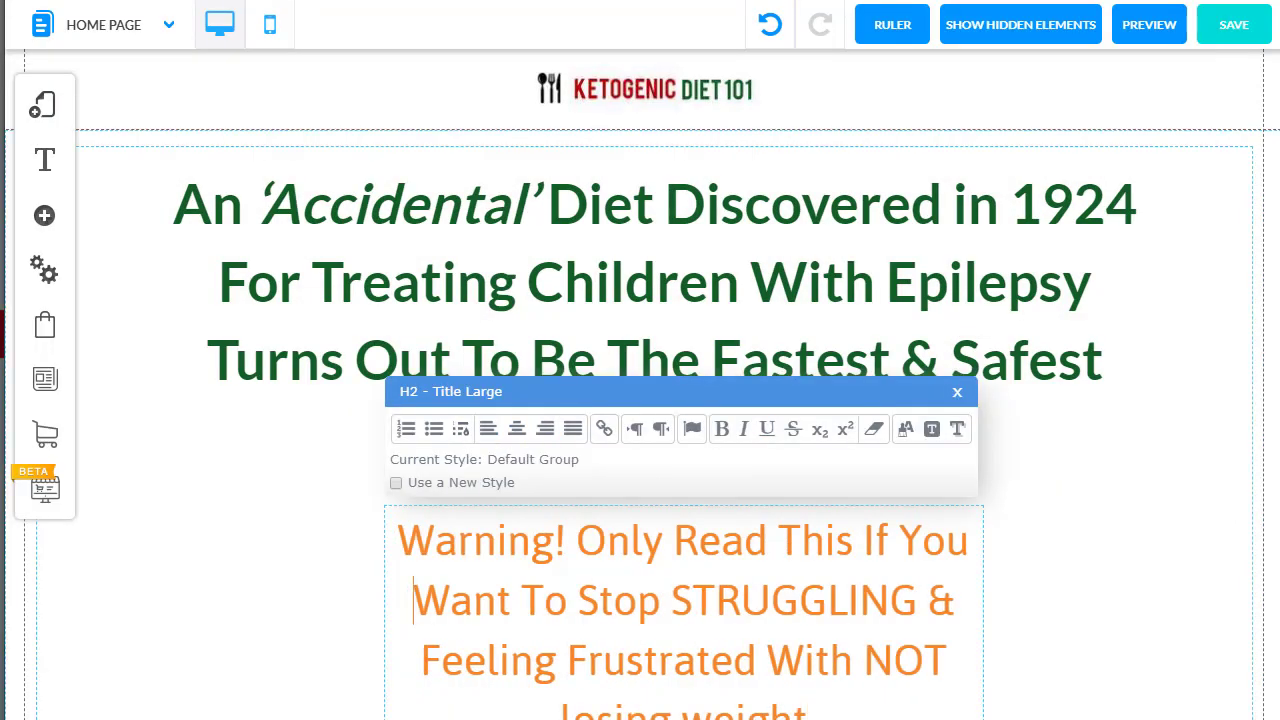
Step: Widen the subheading's text box on both sides to about 1152 and center the element on the page
left_click(377, 621)
left_click(398, 632)
left_click_drag(384, 633, 84, 648)
left_click_drag(982, 601, 1236, 572)
right_click(698, 563)
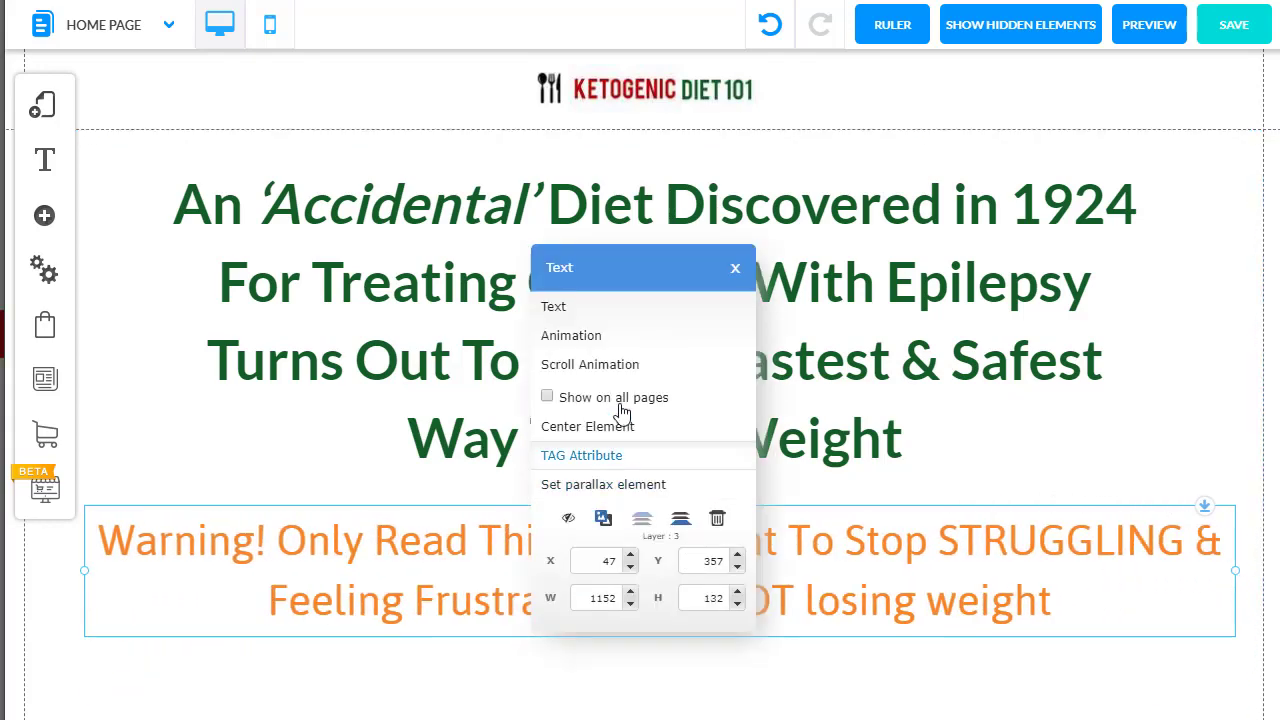
left_click(672, 428)
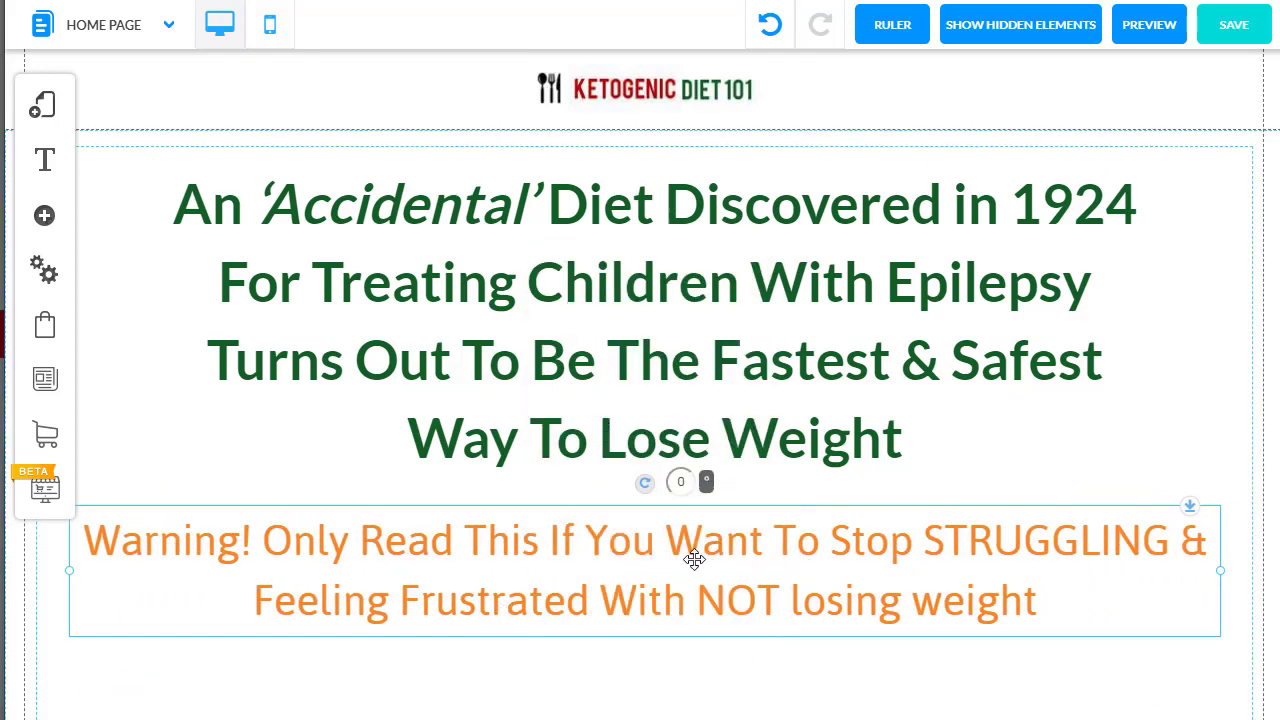
Step: Set the H2 title style's font family to Lato Medium for both desktop and mobile
left_click(42, 160)
scroll(320, 512, "down", 3)
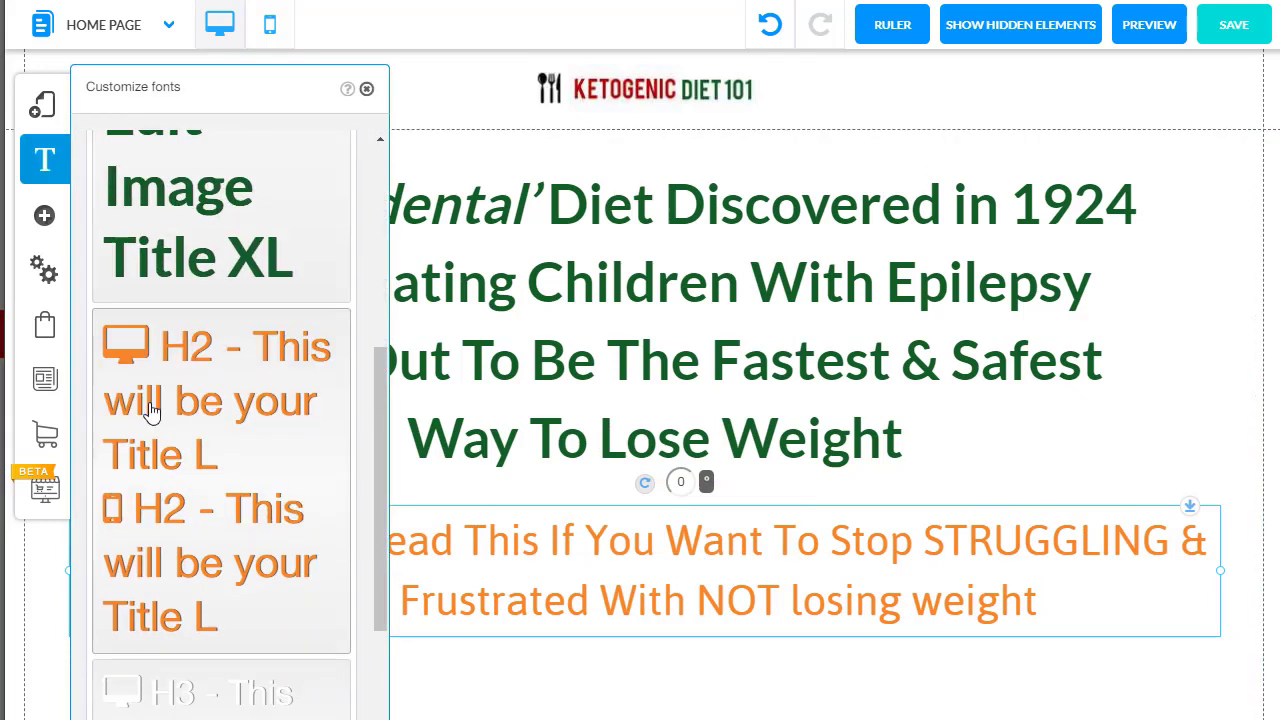
left_click(152, 414)
left_click(425, 195)
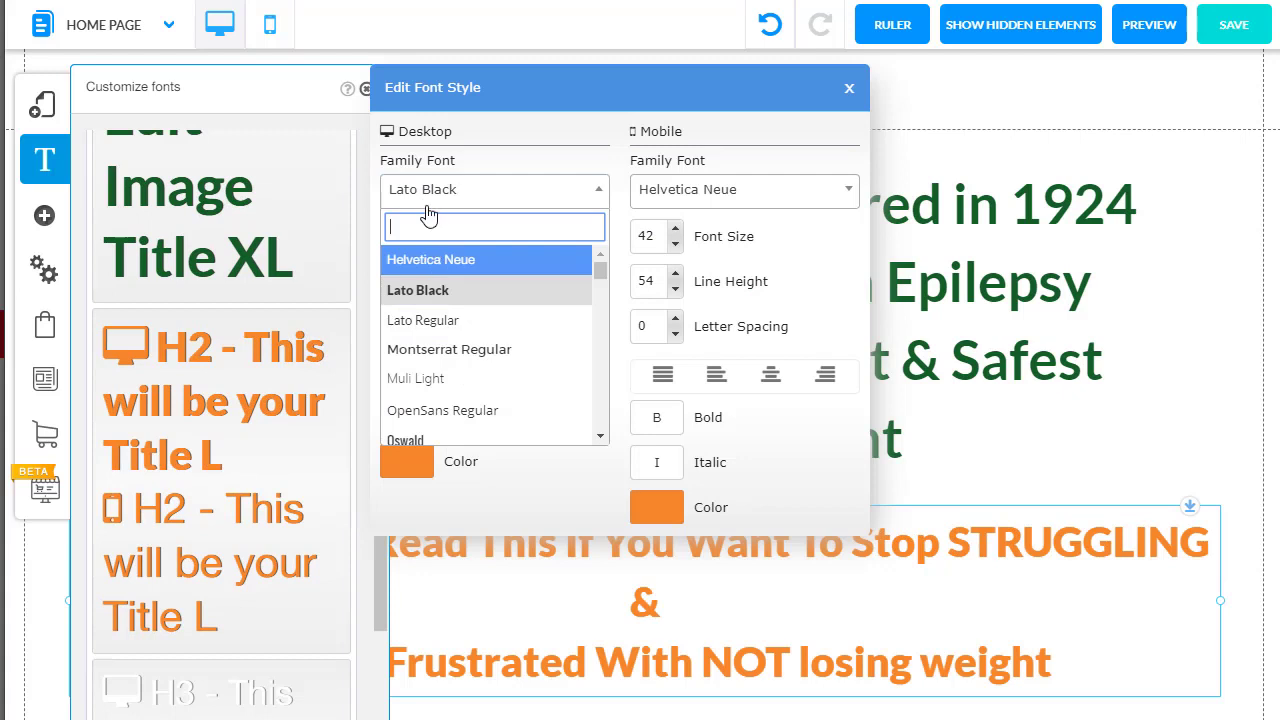
type("lato m")
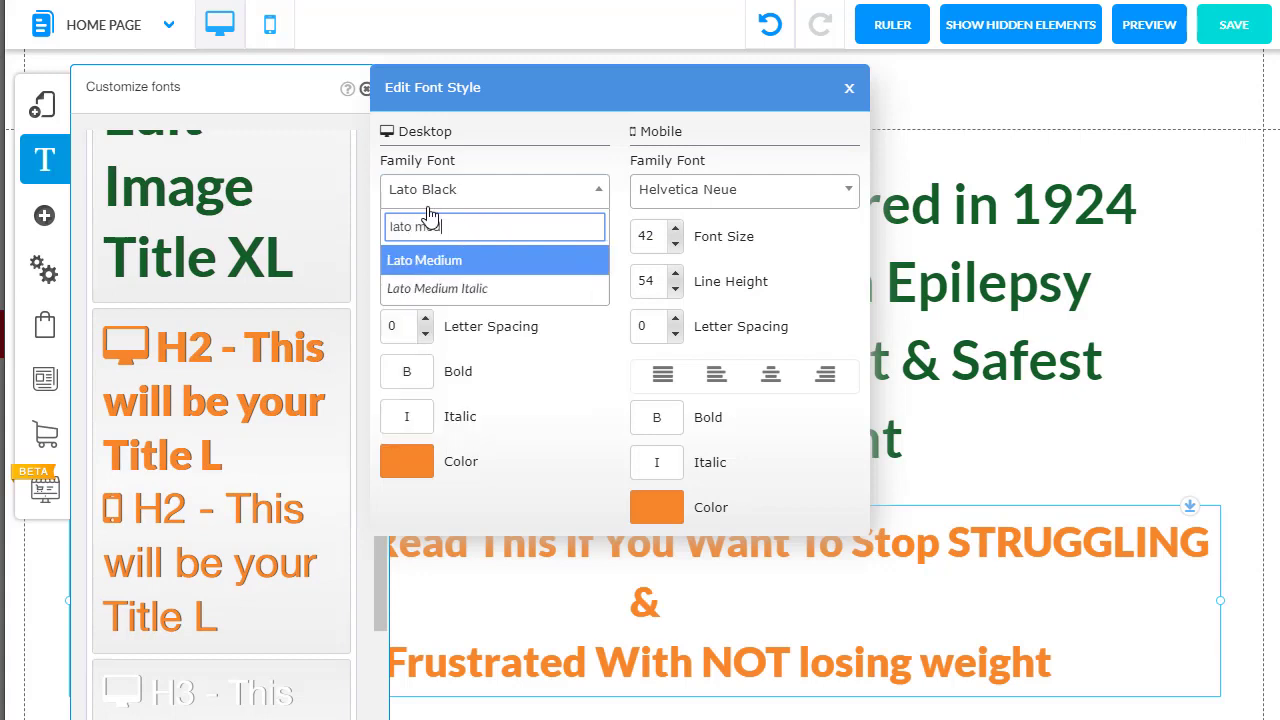
type("ed")
left_click(457, 262)
left_click(778, 200)
type("Lato me")
key("Return")
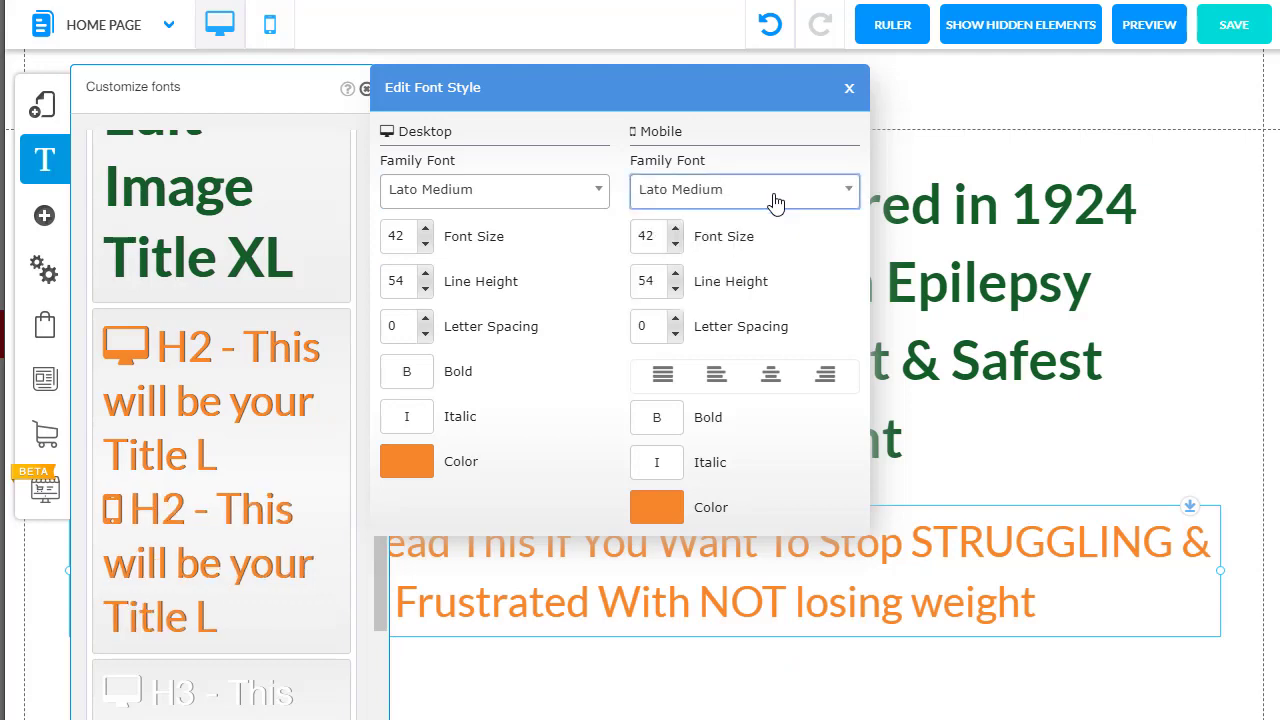
left_click(418, 609)
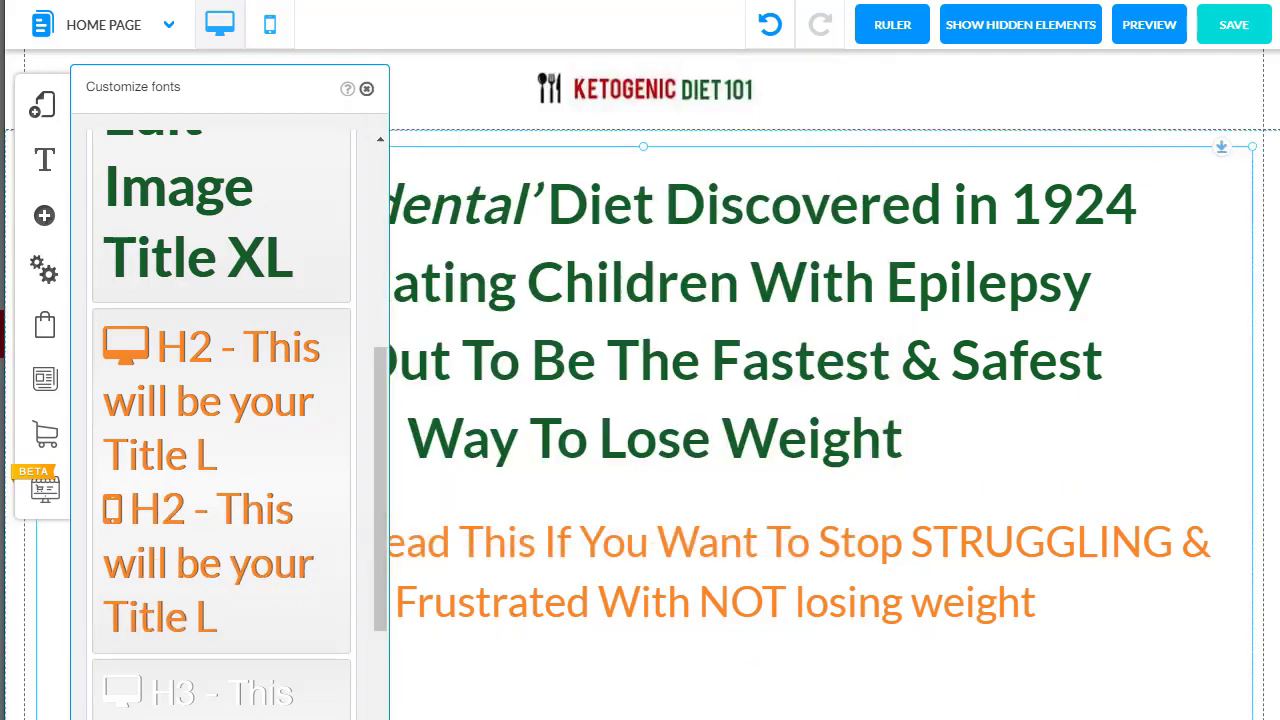
left_click(418, 565)
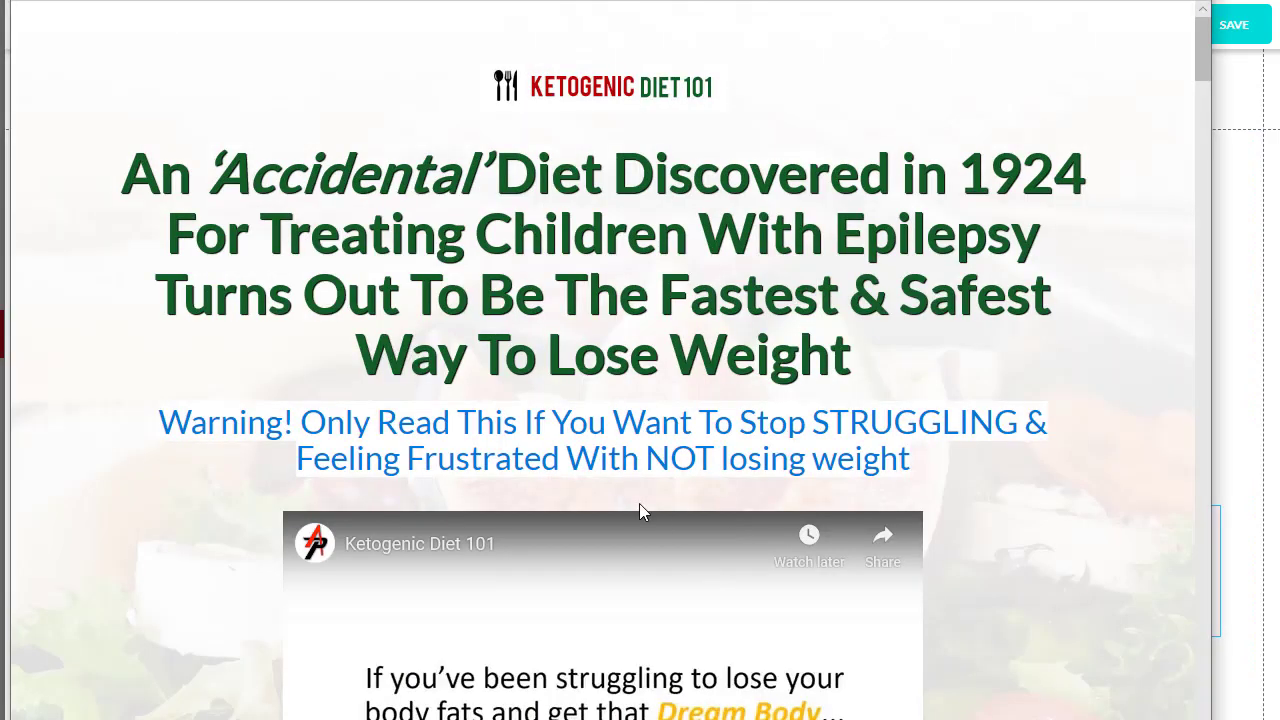
Step: Inspect the CSS font settings of the orange subheading on the sales page
right_click(542, 414)
left_click(622, 634)
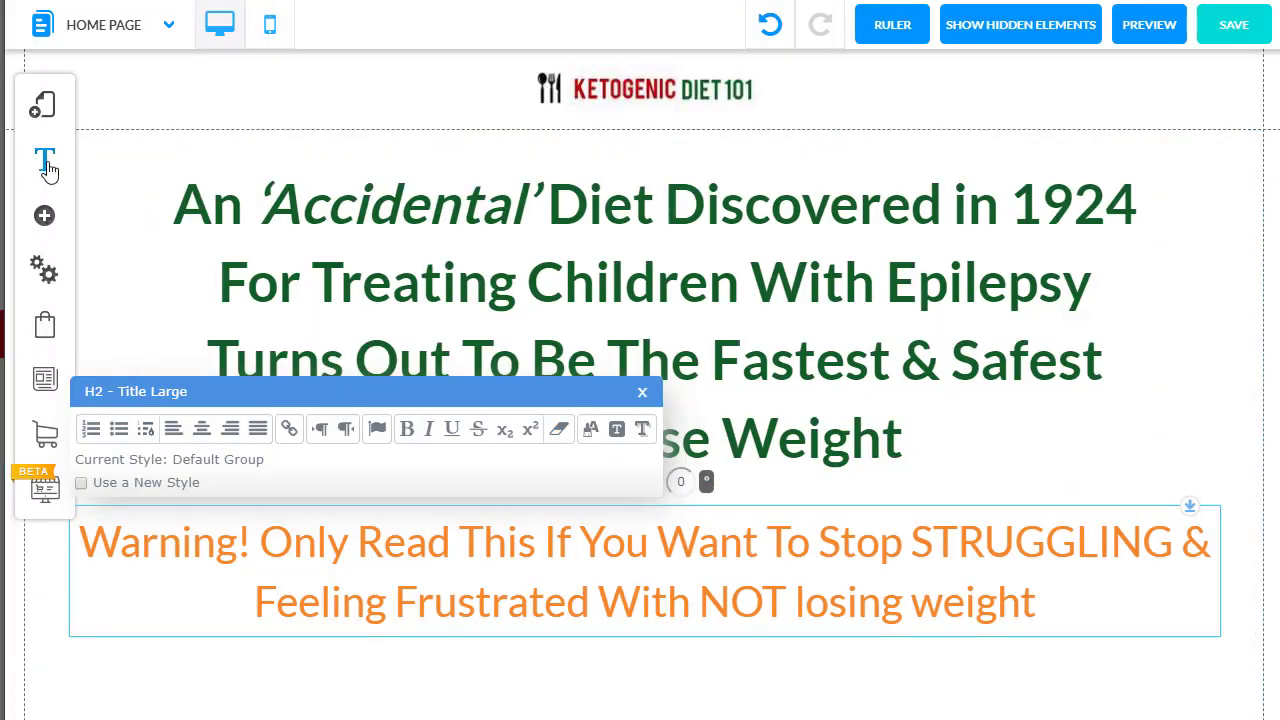
Step: Reduce the H2 title style's font size to 33 for desktop and mobile, and center the subheading element again
left_click(45, 158)
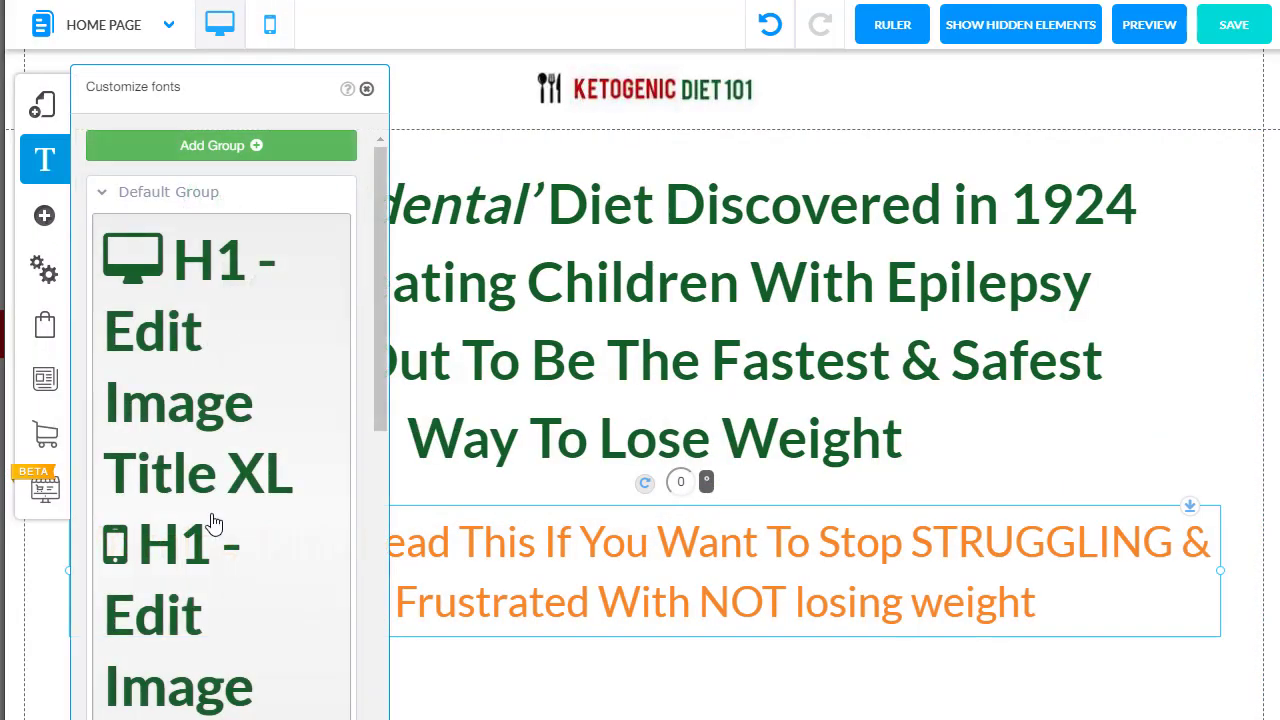
scroll(190, 450, "down", 2)
left_click(229, 563)
left_click(426, 246)
left_click(425, 244)
left_click(425, 244)
left_click(425, 244)
left_click(675, 243)
left_click(675, 243)
left_click(675, 243)
left_click(675, 243)
left_click(675, 243)
left_click(675, 243)
left_click(675, 243)
left_click(675, 243)
left_click(779, 642)
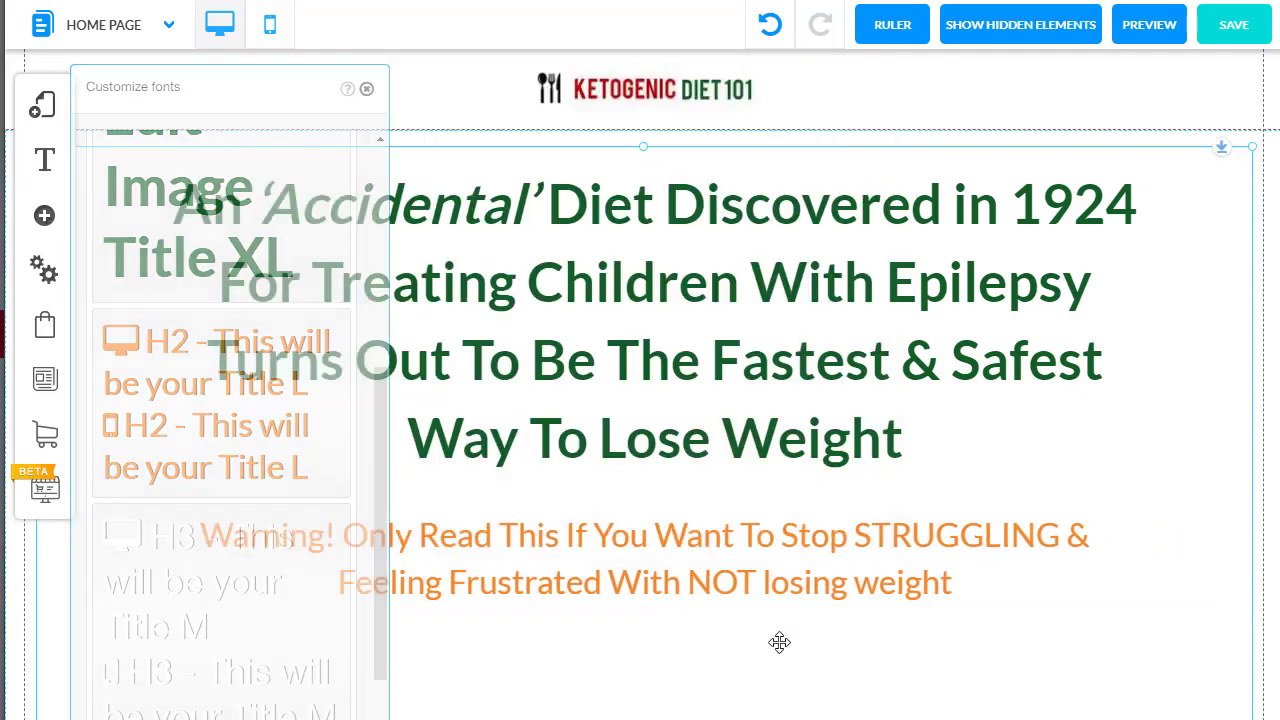
right_click(731, 555)
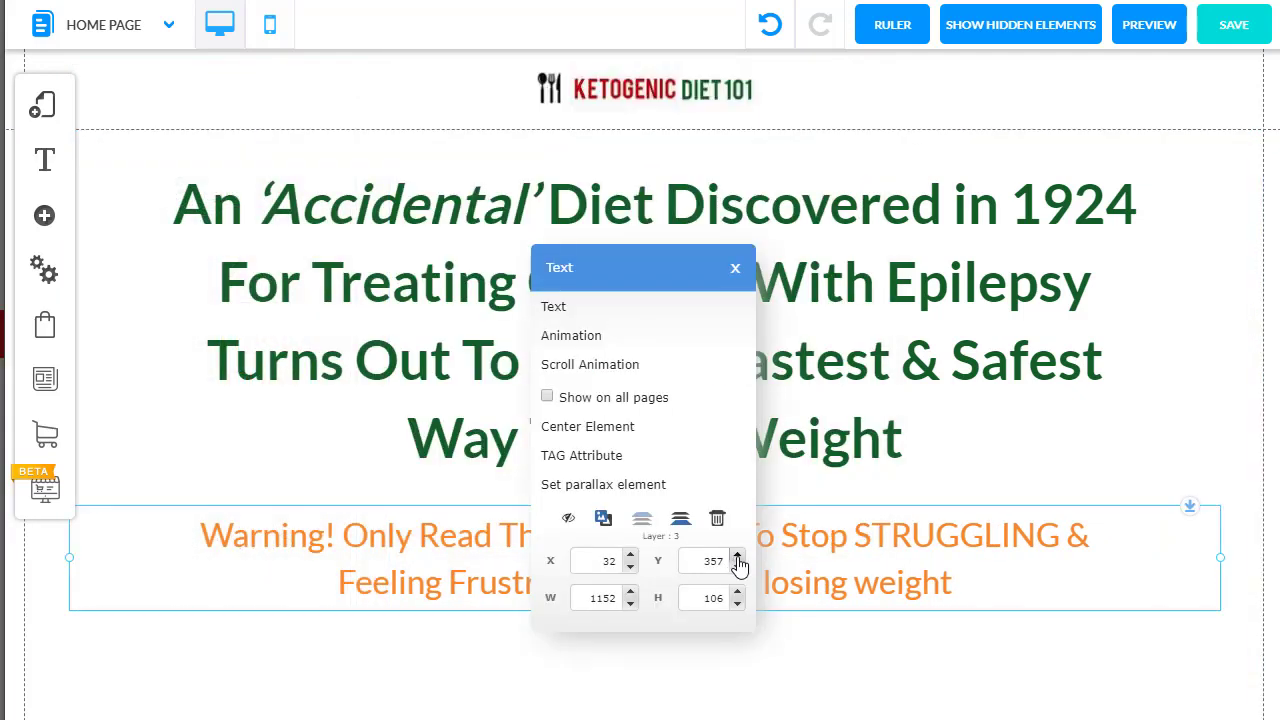
left_click(628, 434)
Step: Inspect the main headline's CSS on the sales page and check it against the builder's H1 title style
left_click(551, 357)
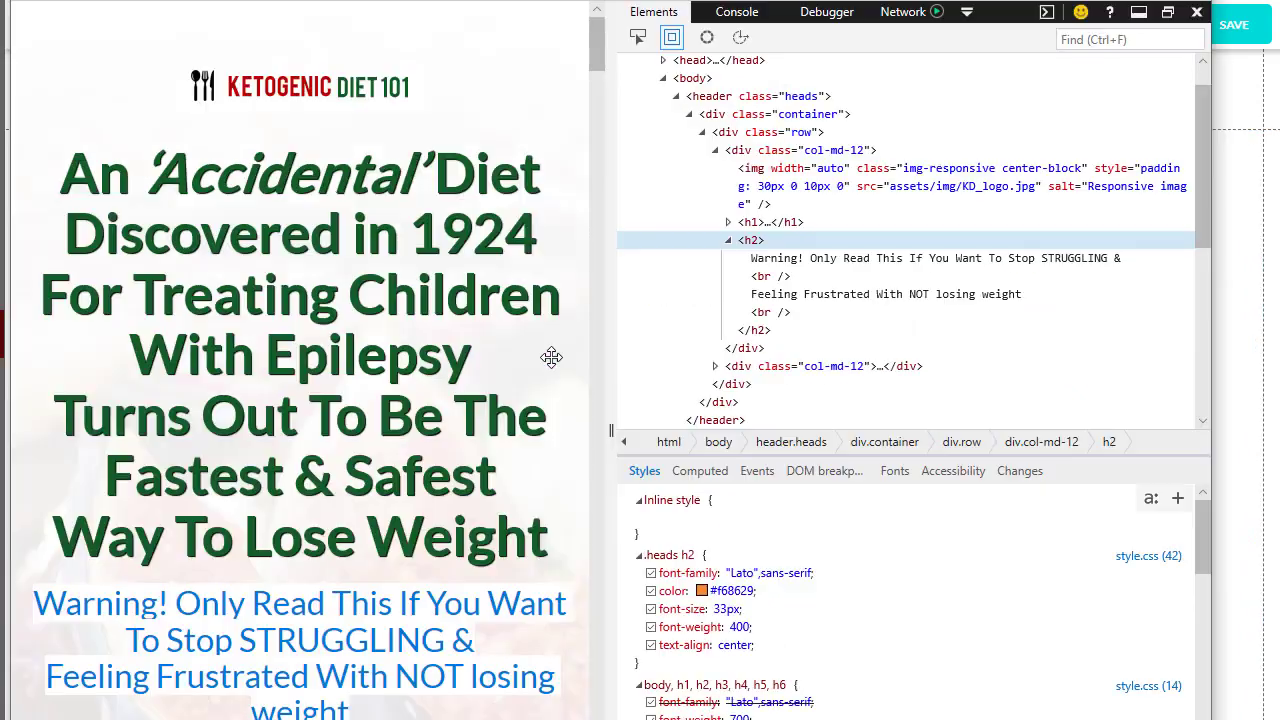
left_click_drag(224, 355, 384, 355)
right_click(383, 345)
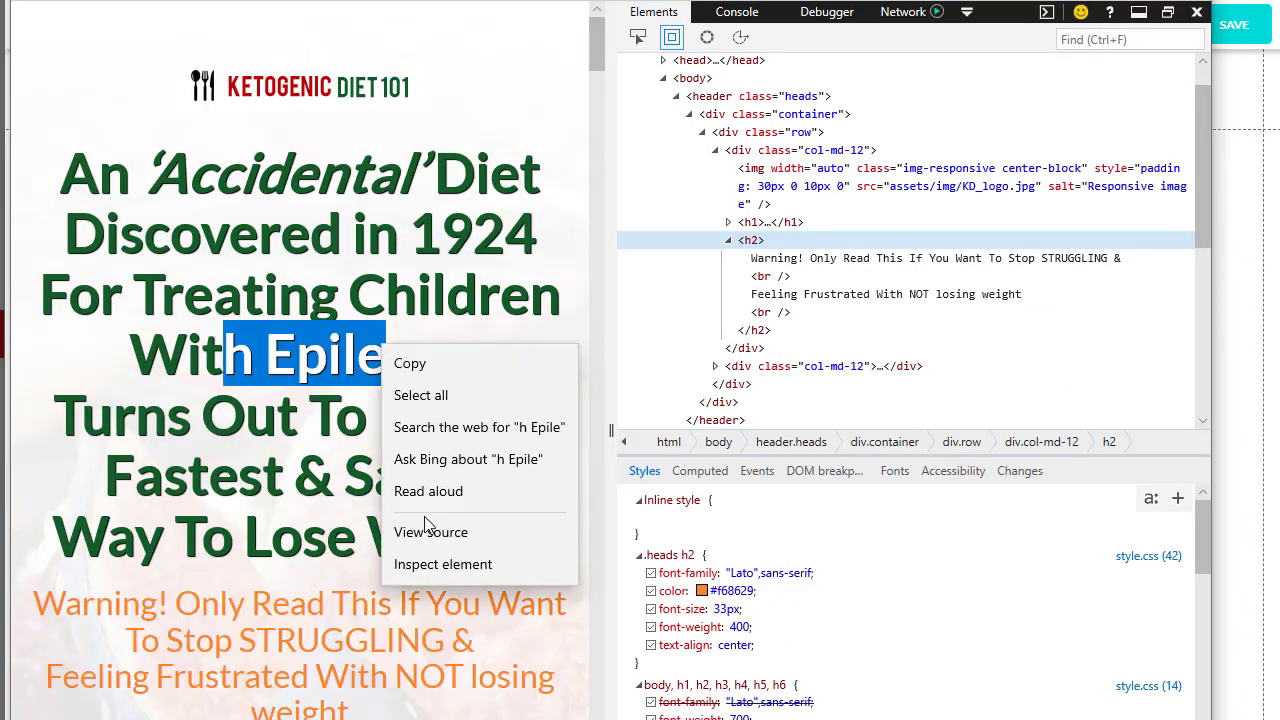
left_click(434, 563)
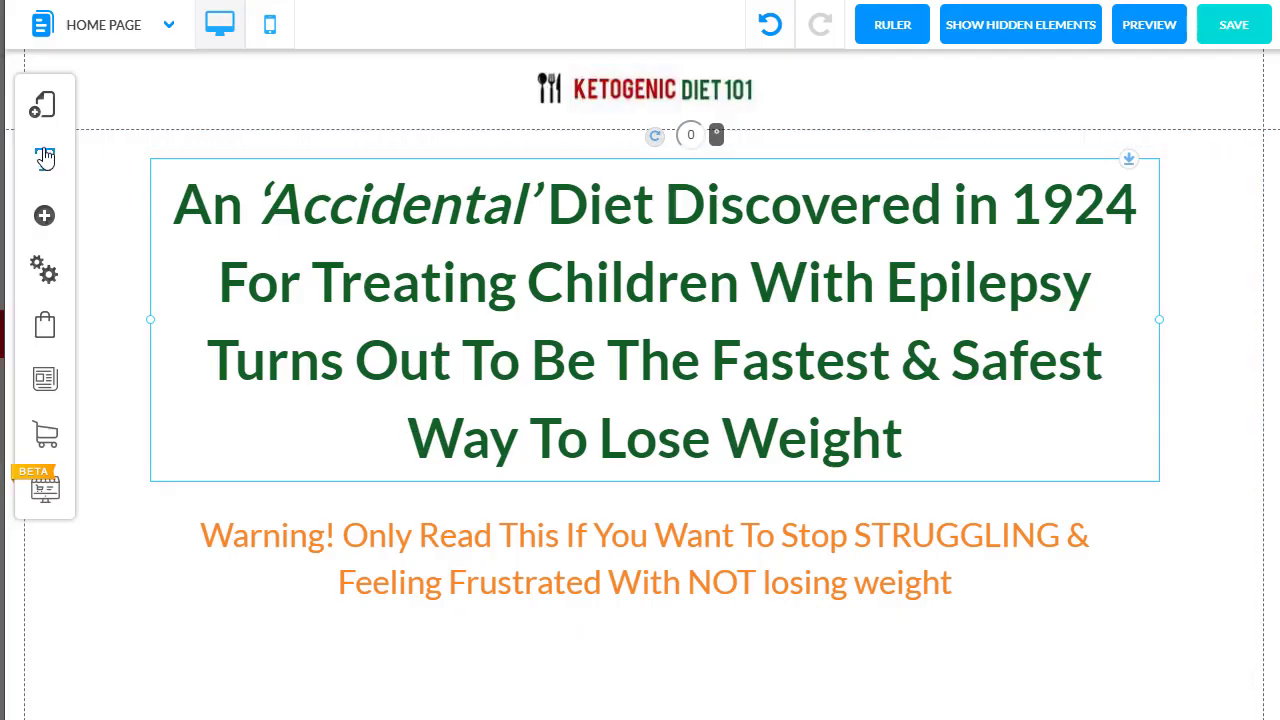
left_click(44, 158)
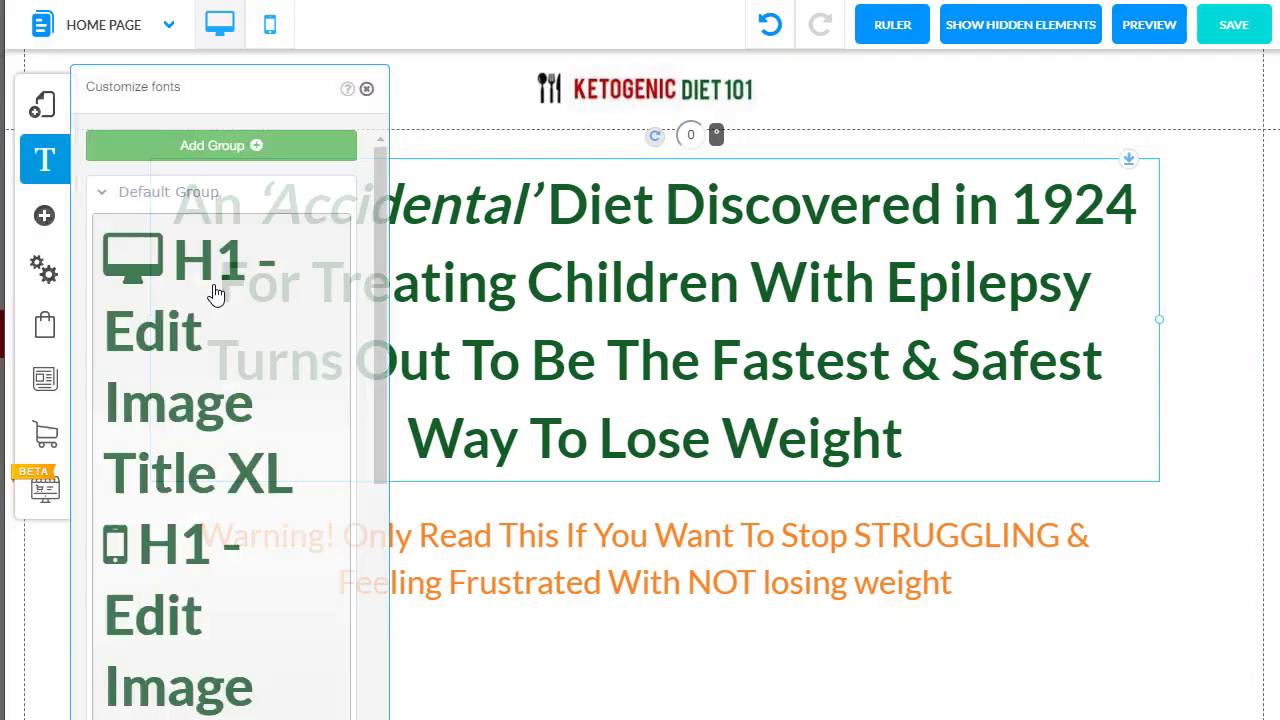
left_click(215, 295)
left_click(696, 711)
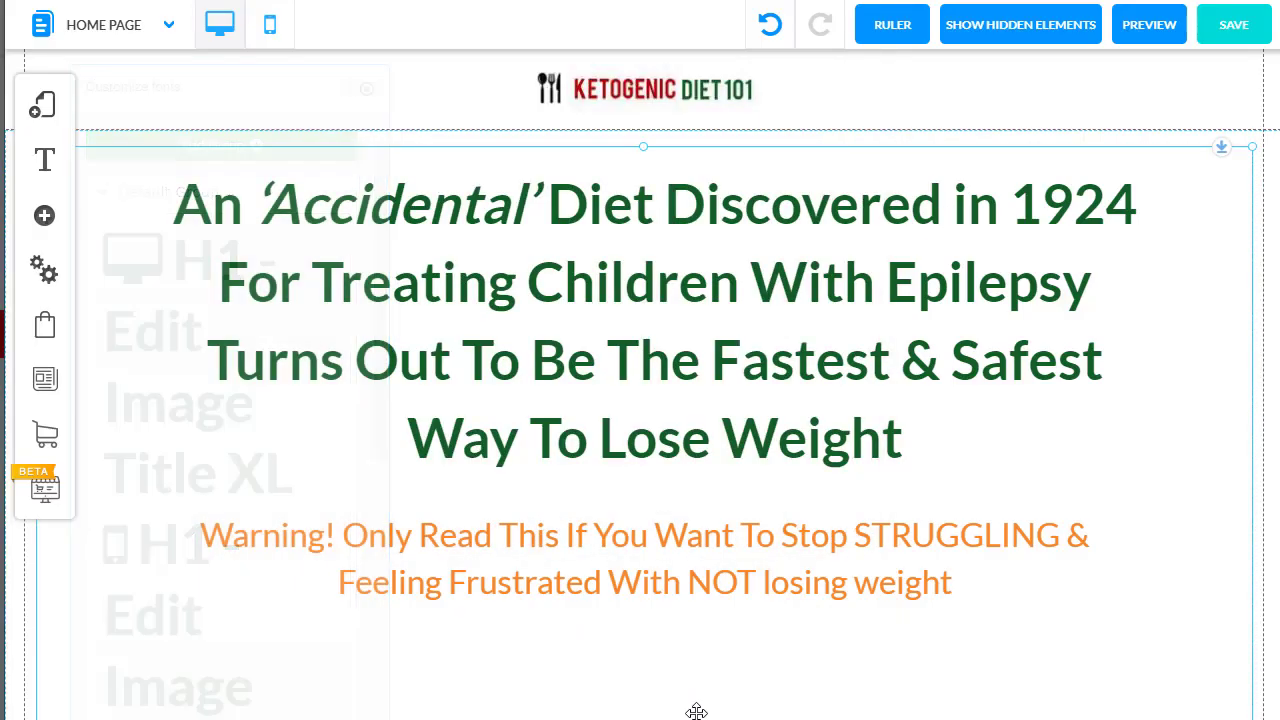
Step: Move the video up to about Y 486, just below the subheading, and center it horizontally
scroll(695, 709, "down", 4)
left_click(714, 485)
left_click_drag(714, 485, 703, 362)
right_click(703, 362)
left_click(624, 503)
Step: Open the video's configuration and copy the Ketogenic Diet 101 video URL from the sales page
right_click(928, 313)
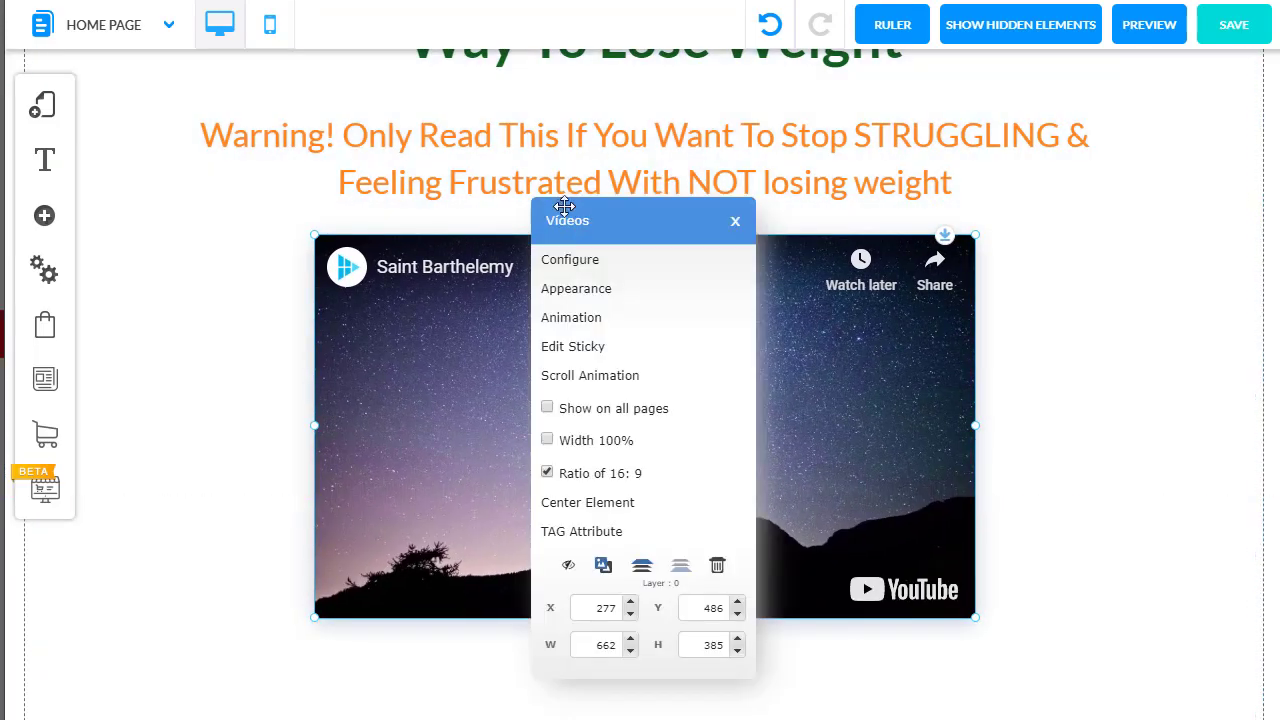
left_click(570, 260)
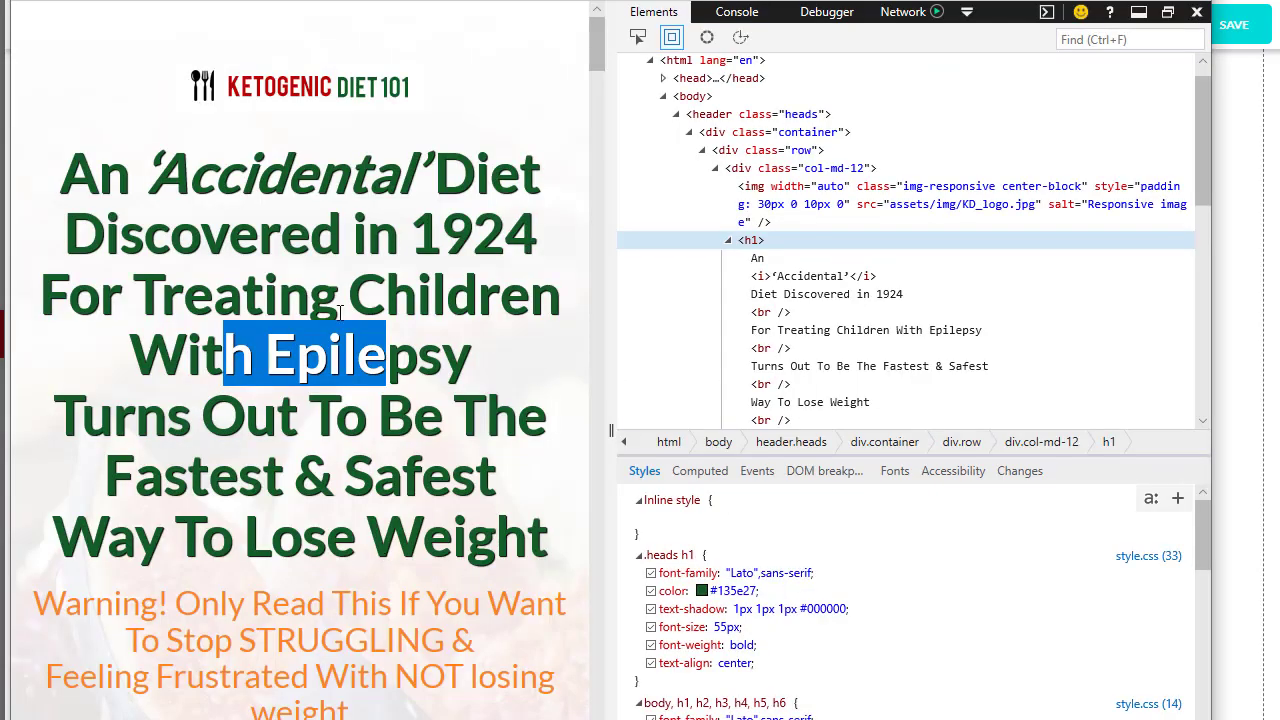
key("F12")
scroll(451, 406, "down", 5)
scroll(414, 300, "up", 3)
scroll(442, 289, "down", 2)
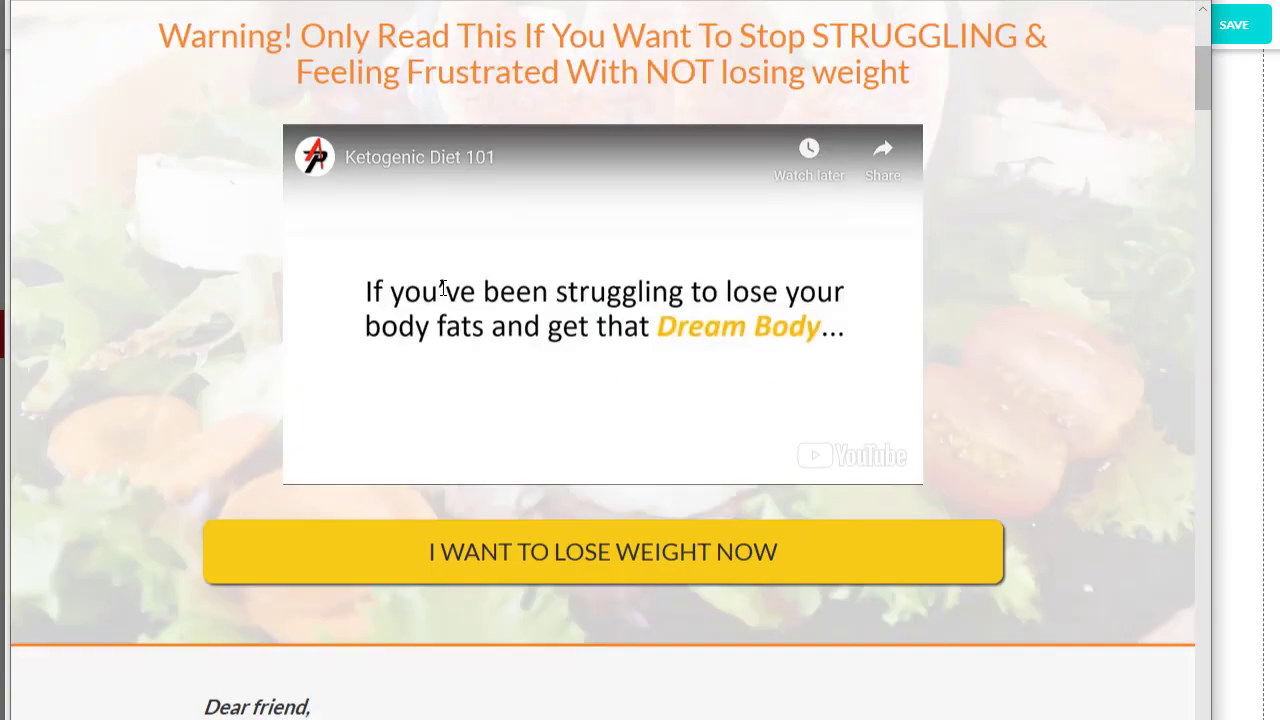
right_click(442, 289)
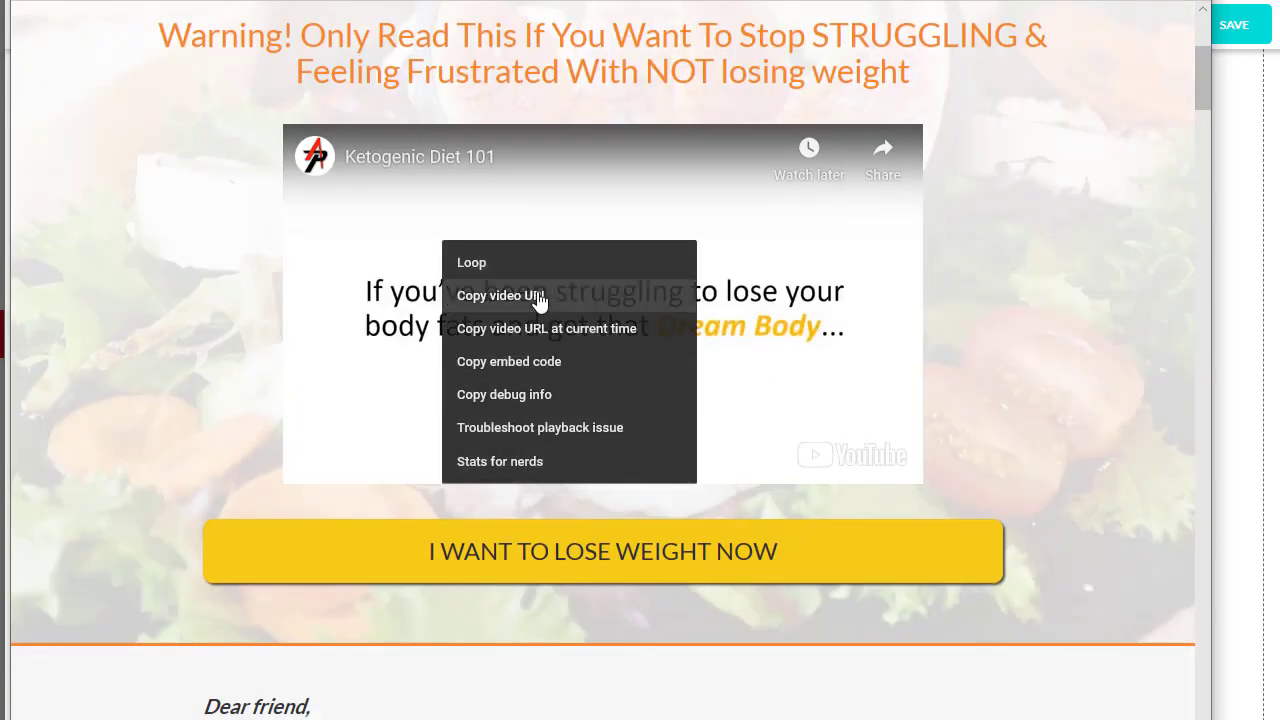
left_click(538, 296)
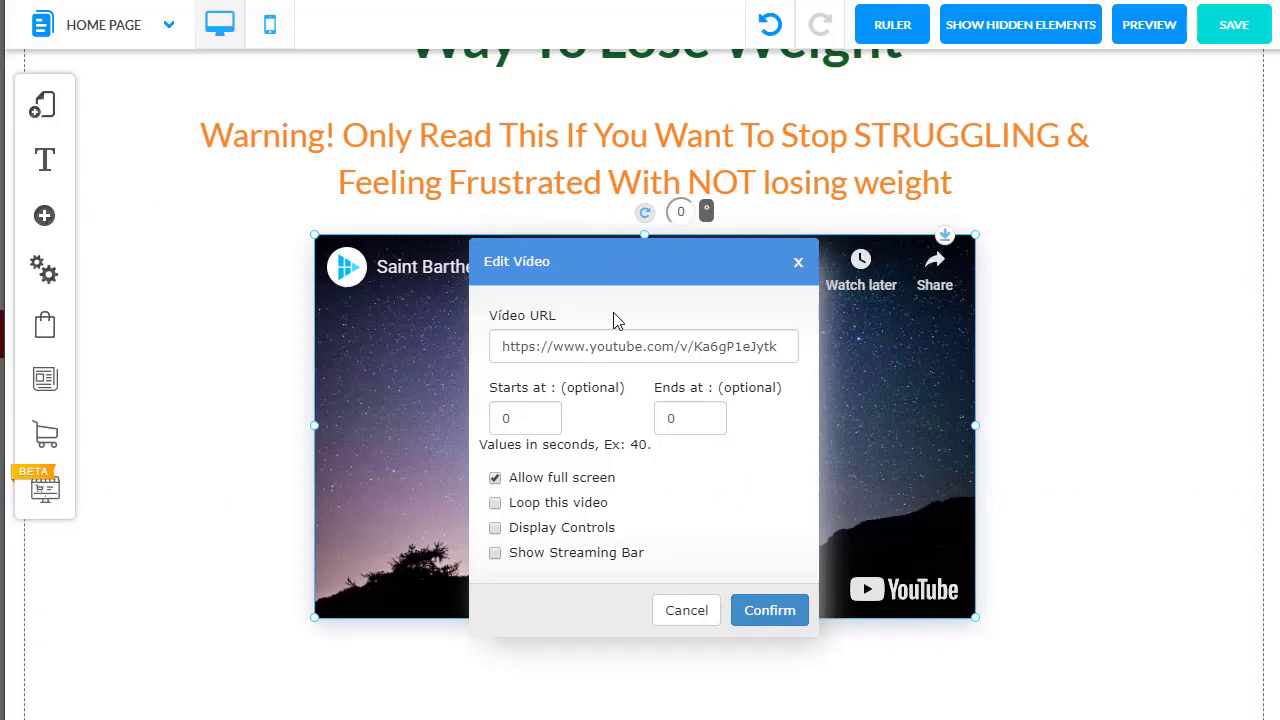
Step: Replace the placeholder video's URL with the copied Ketogenic Diet 101 YouTube link and apply the change
left_click(614, 333)
key("ctrl+a")
key("ctrl+v")
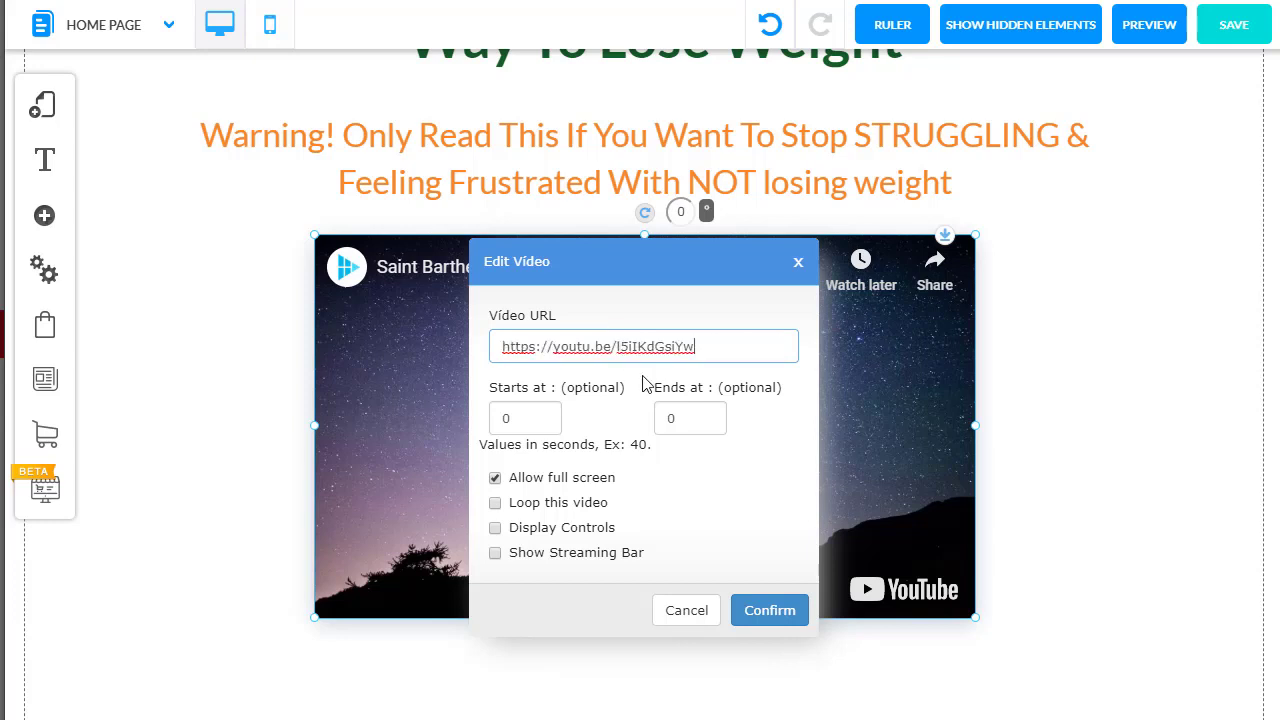
left_click(770, 611)
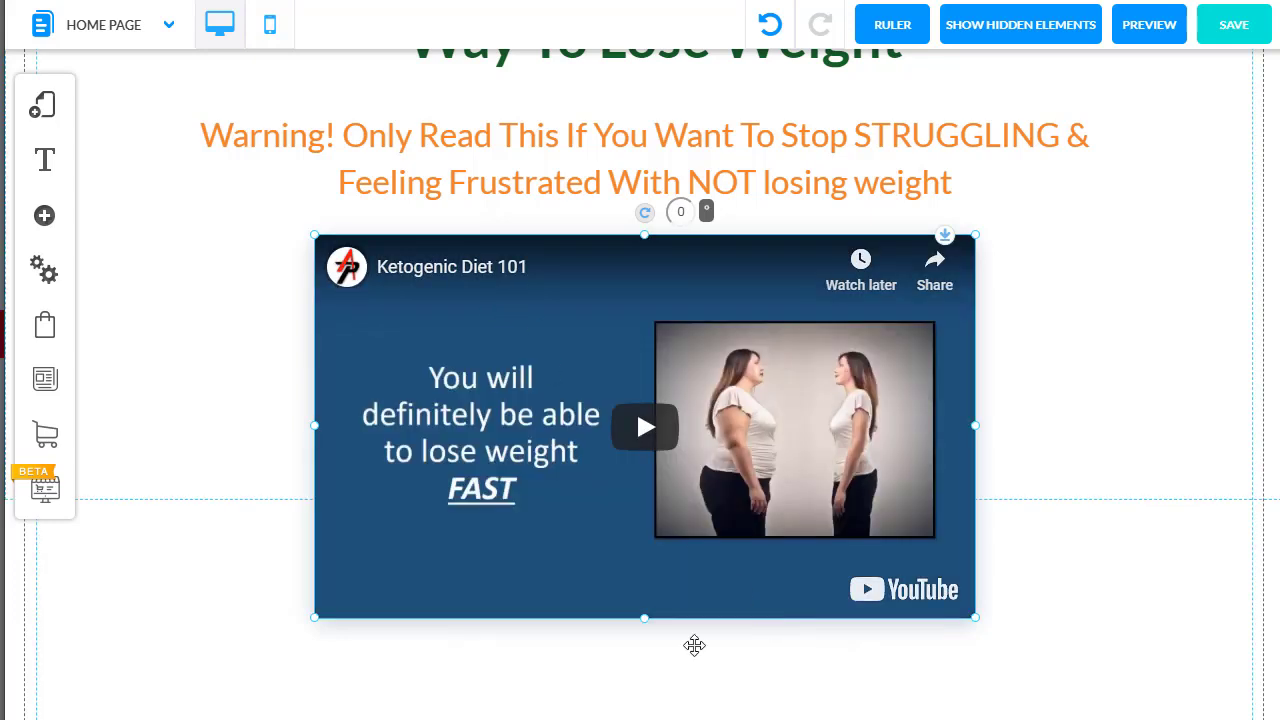
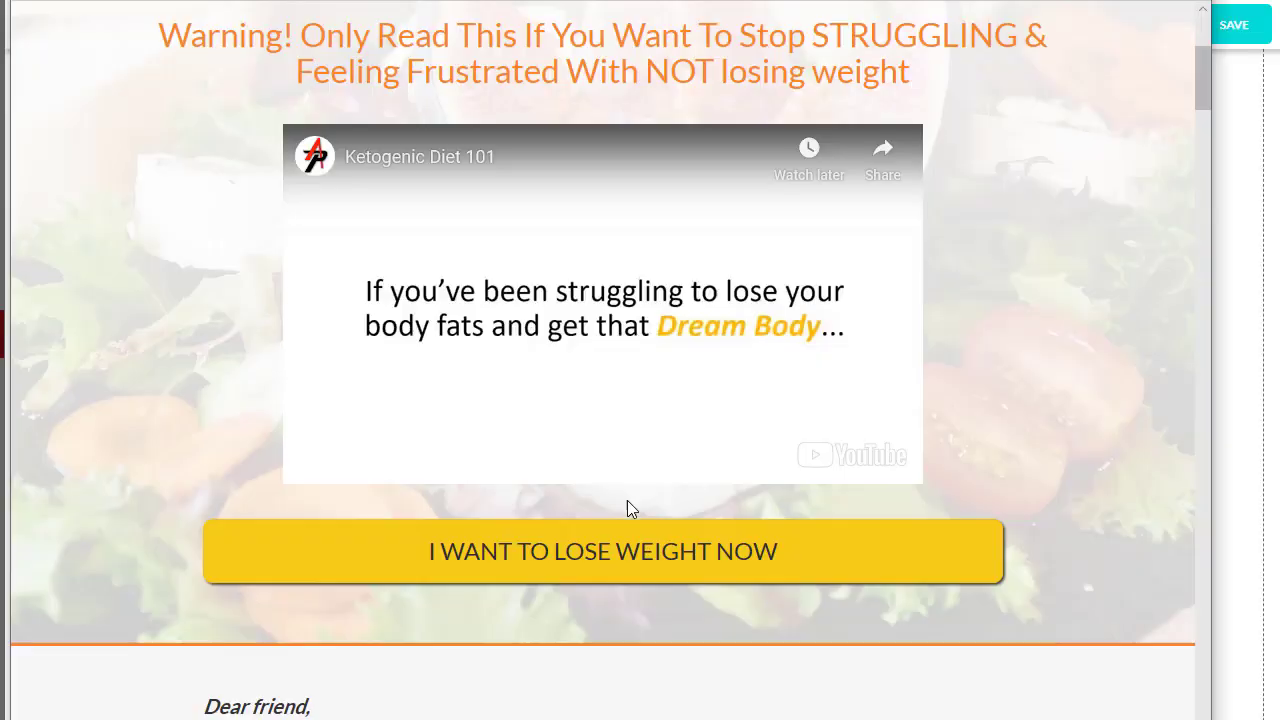
Step: Inspect the "I WANT TO LOSE WEIGHT NOW" button on the sales page and select its border color value #f1c40f for copying
right_click(273, 560)
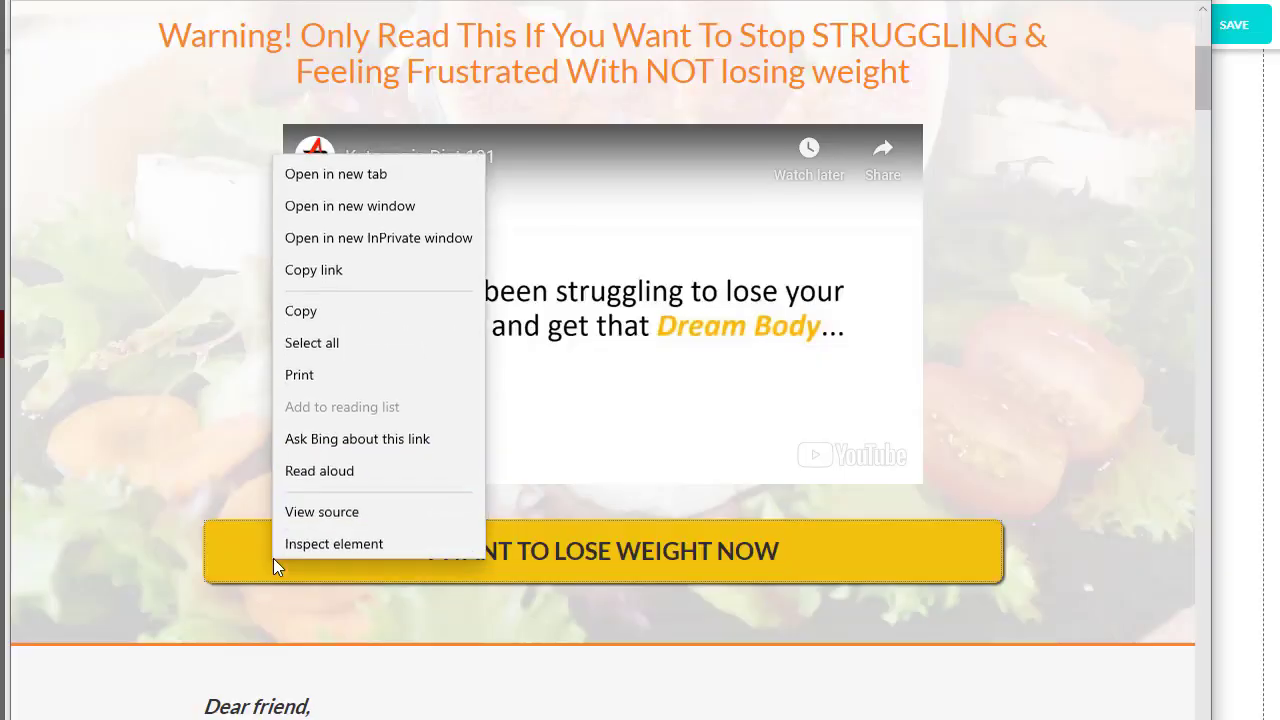
left_click(338, 540)
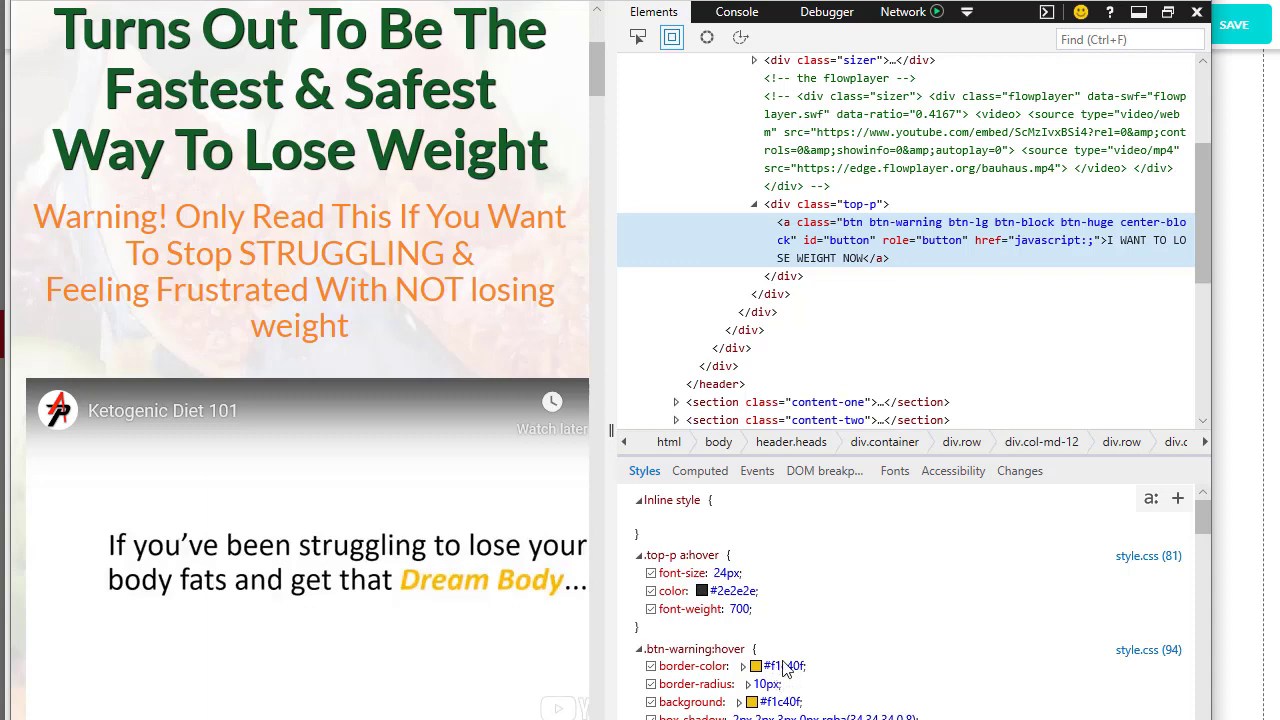
left_click(786, 667)
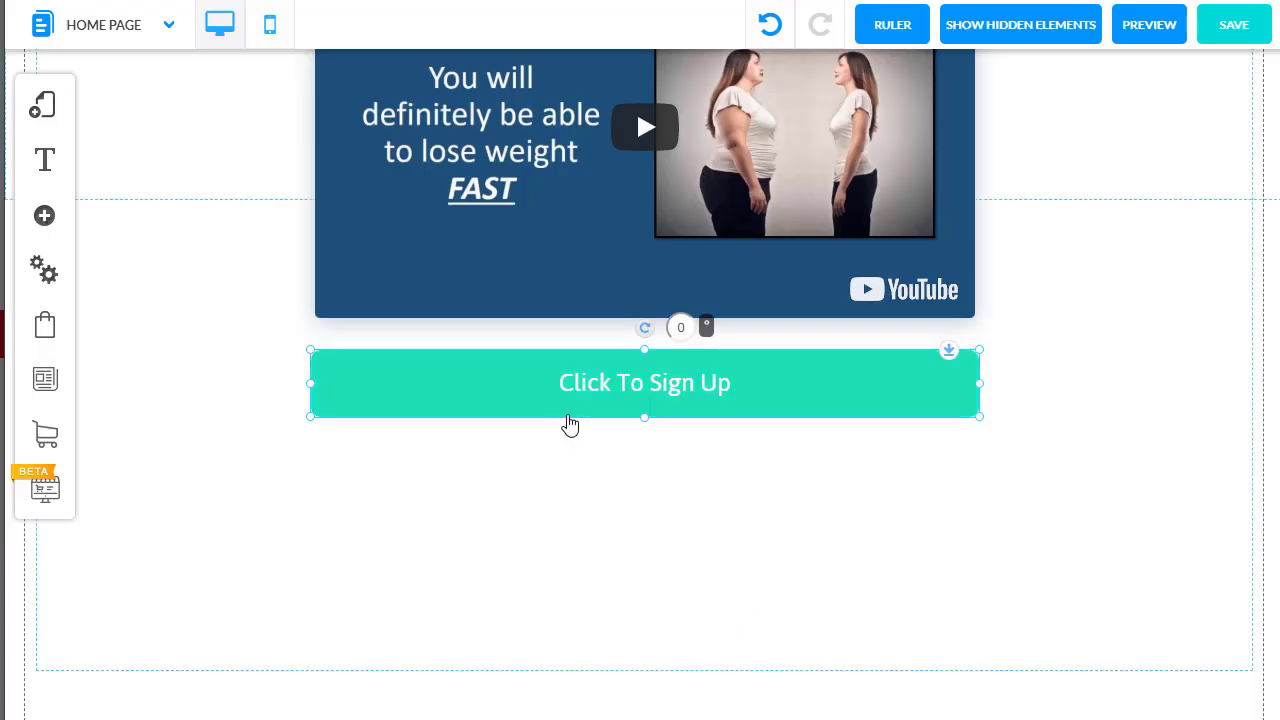
Step: Open the appearance settings of the builder's "Click To Sign Up" button and give it a solid border
left_click(569, 422)
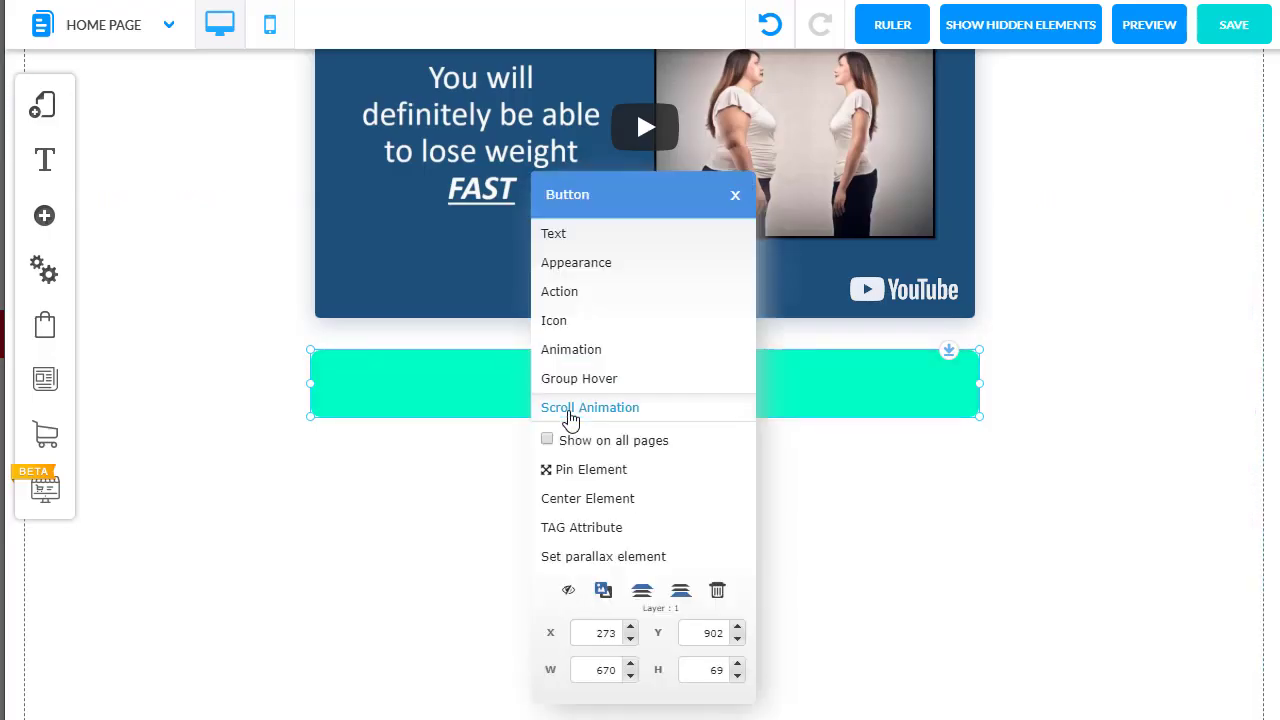
left_click(576, 263)
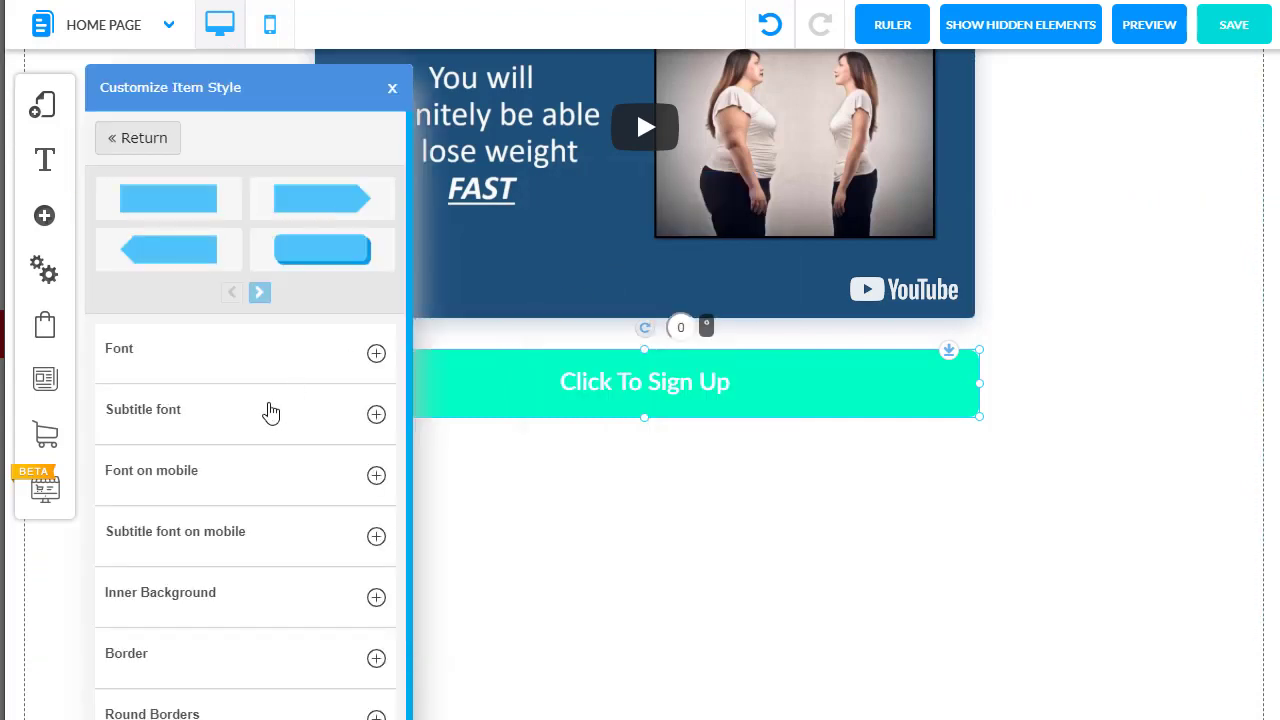
left_click(211, 605)
scroll(246, 691, "down", 3)
left_click(130, 490)
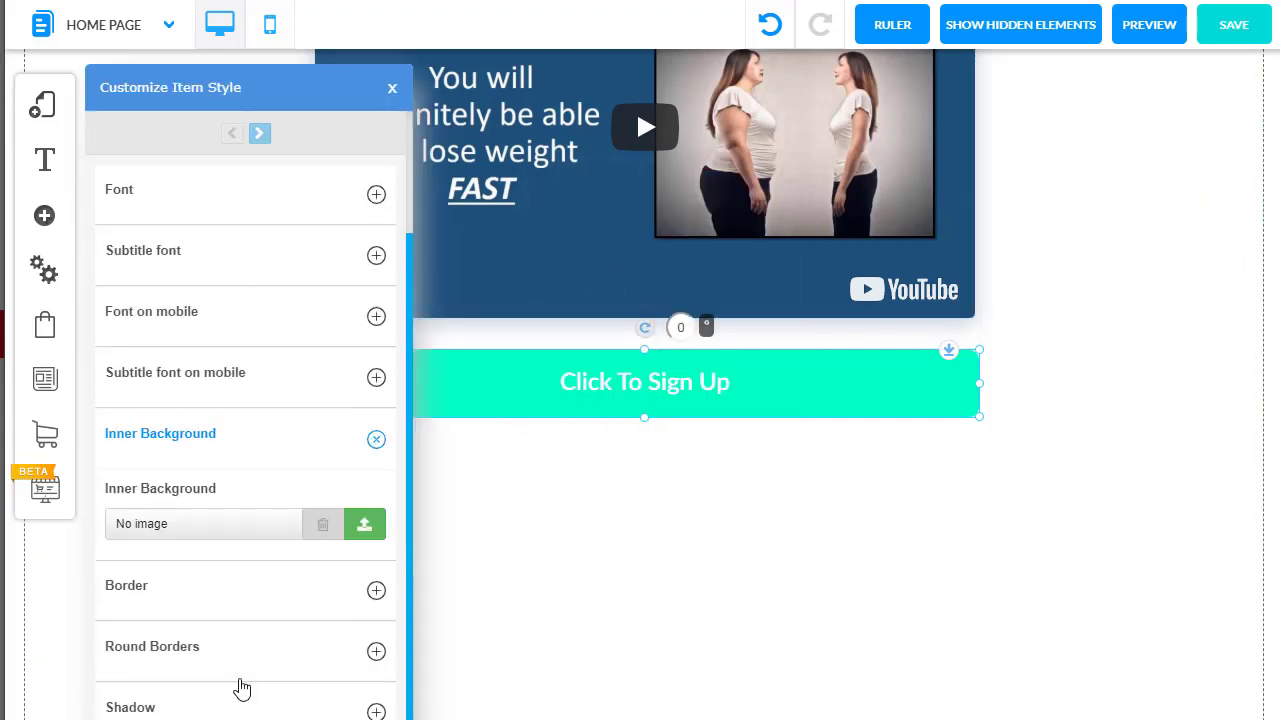
left_click(178, 522)
left_click(180, 557)
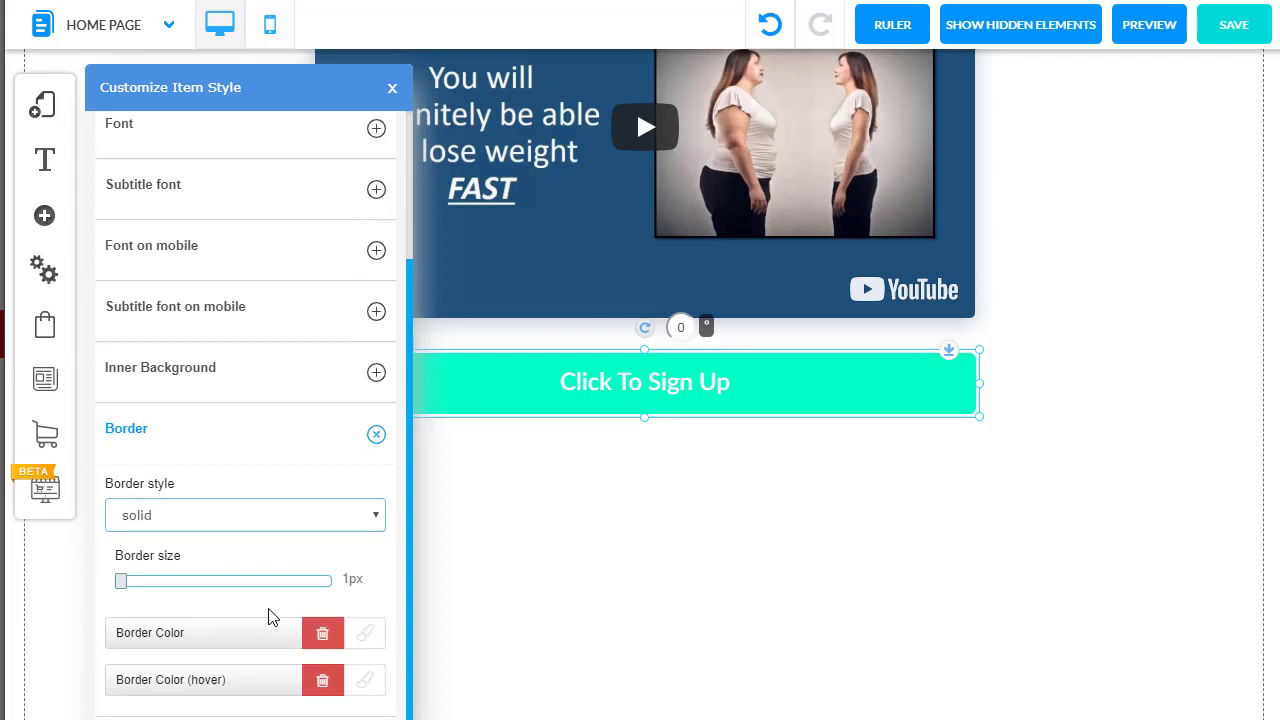
Step: Set the button's border color to #f1c40f, copied from the sales page's CSS
scroll(300, 600, "down", 2)
left_click(365, 532)
left_click(566, 388)
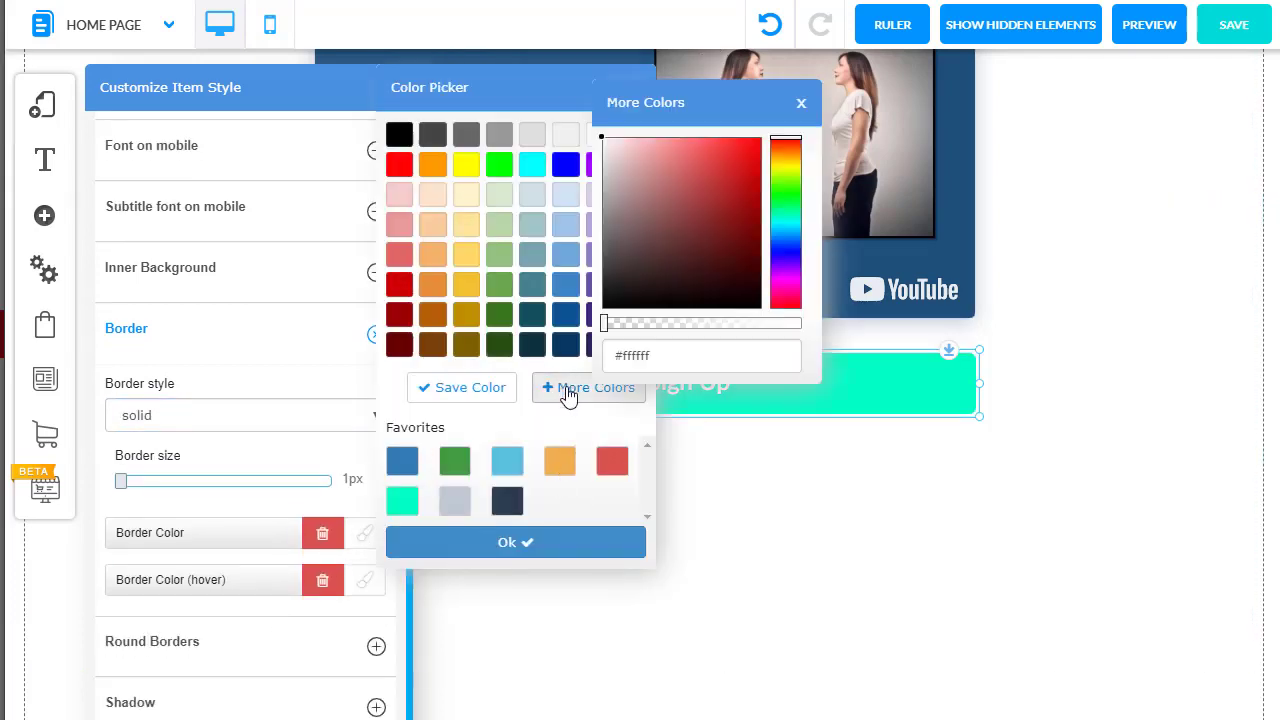
key("alt+Tab")
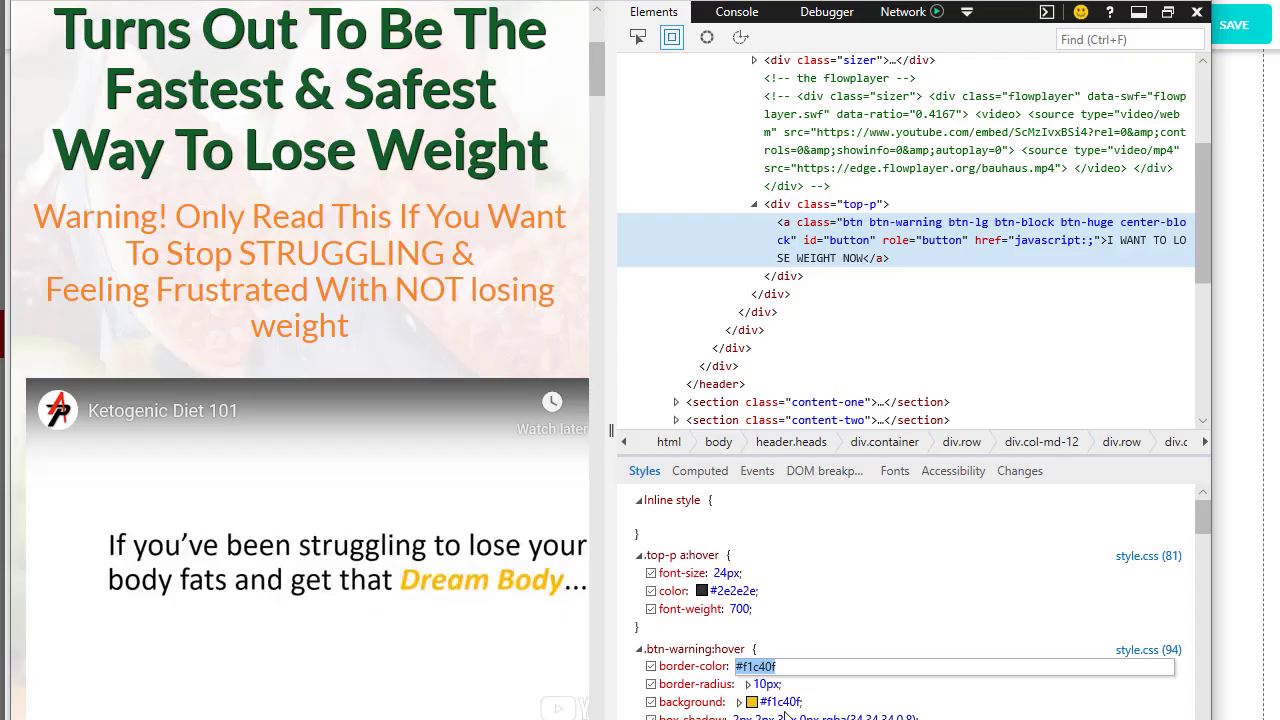
key("alt+Tab")
Step: Set the button's hover border color to #ec971f
left_click(365, 580)
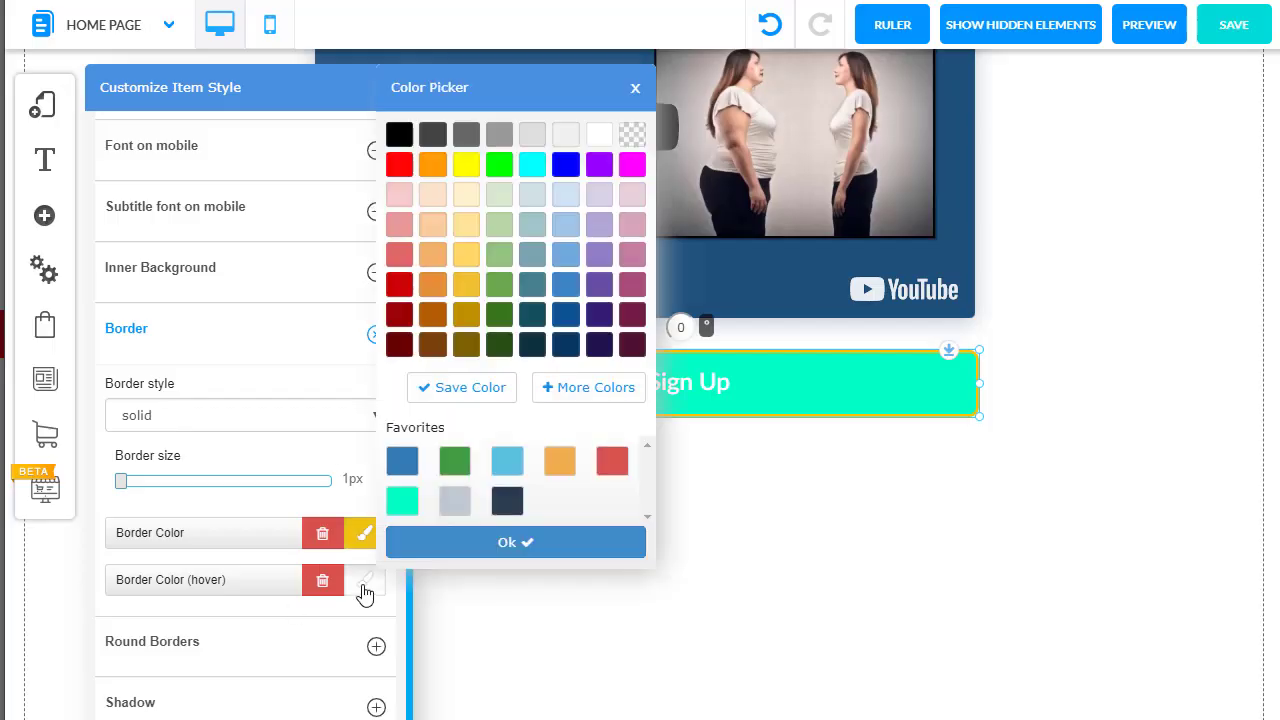
left_click(572, 398)
triple_click(700, 355)
type("#ec971f")
left_click(600, 542)
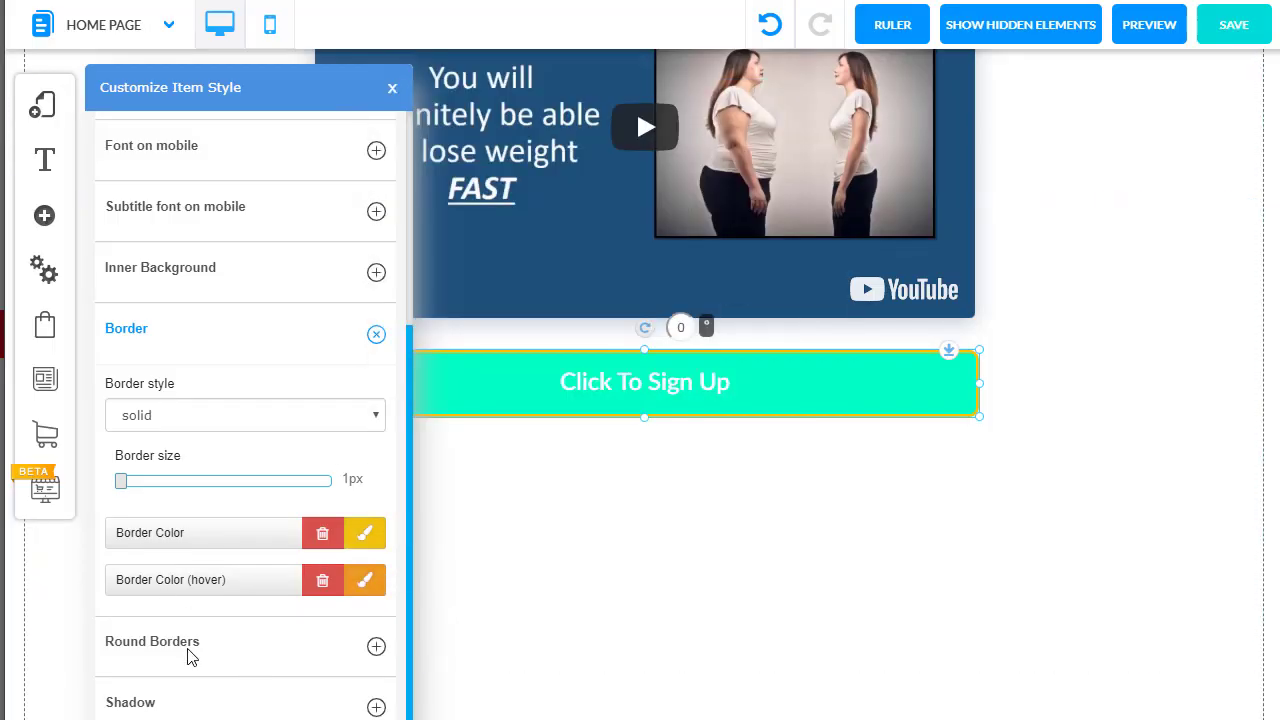
Step: Set the button's hover background color to #ec971f
left_click(365, 662)
left_click(590, 387)
type("ec971f")
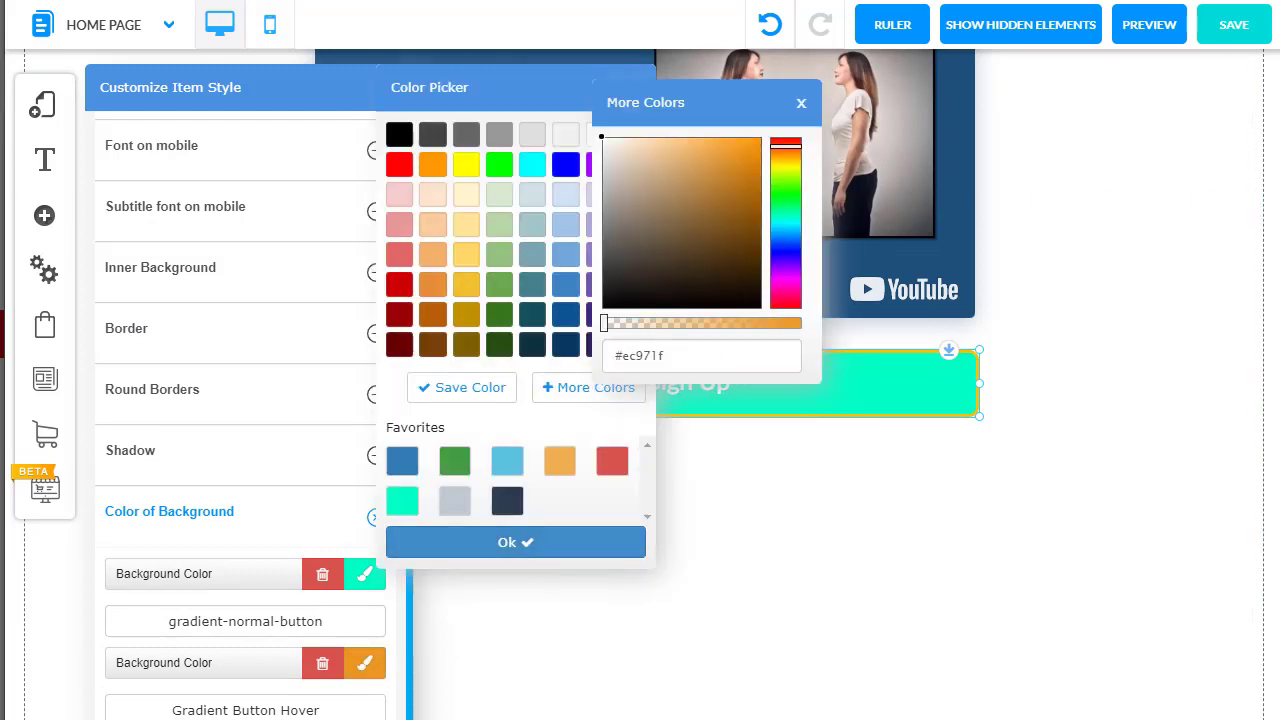
left_click(515, 542)
Step: Copy #f1c40f from the sales page's button CSS and apply it as the builder button's normal background color
key("alt+Tab")
left_click(790, 670)
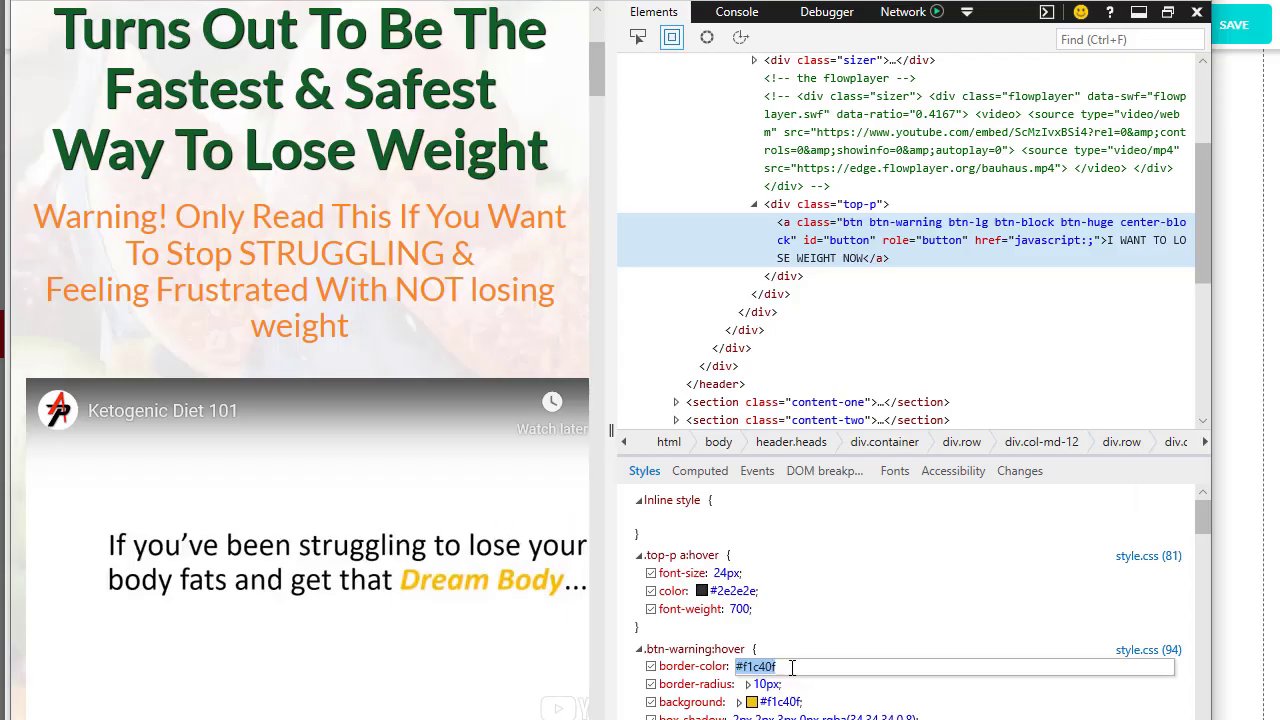
key("ctrl+c")
key("alt+Tab")
left_click(590, 387)
key("ctrl+v")
left_click(597, 545)
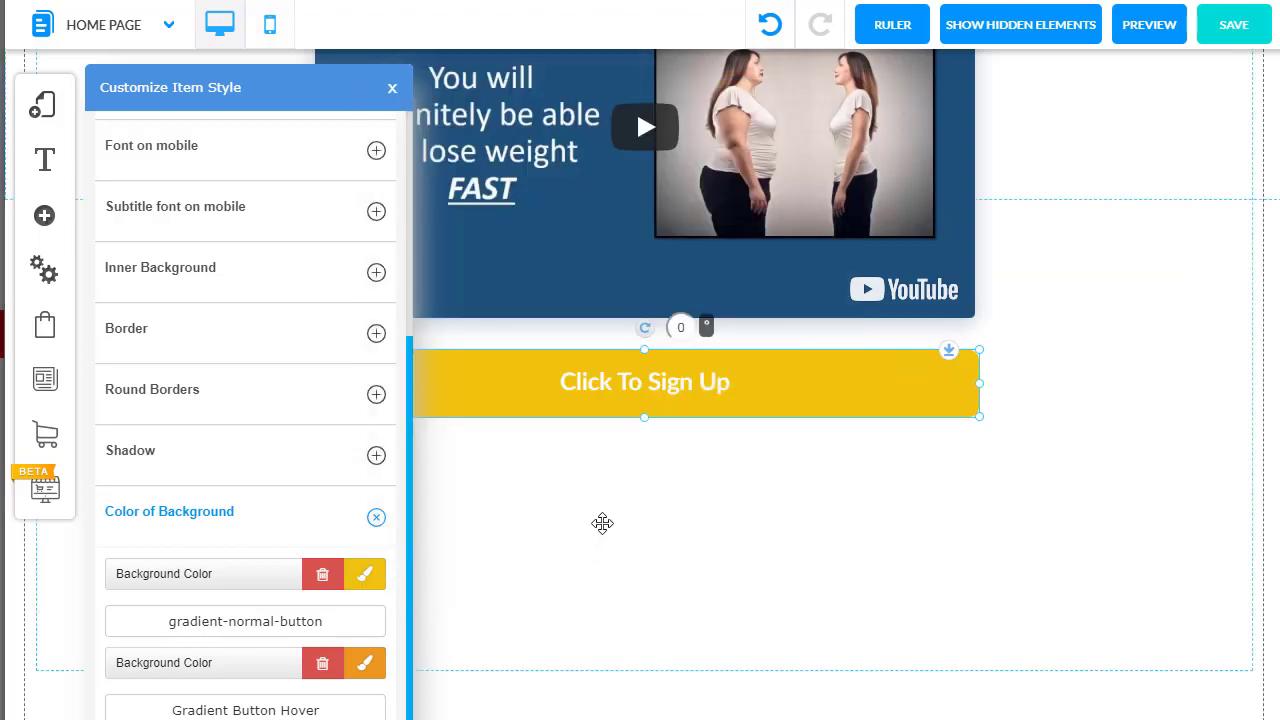
Step: Close the sales page's inspector and change the builder button's text to "I WANT TO LOSE WEIGHT NOW" to match
key("alt+Tab")
key("F12")
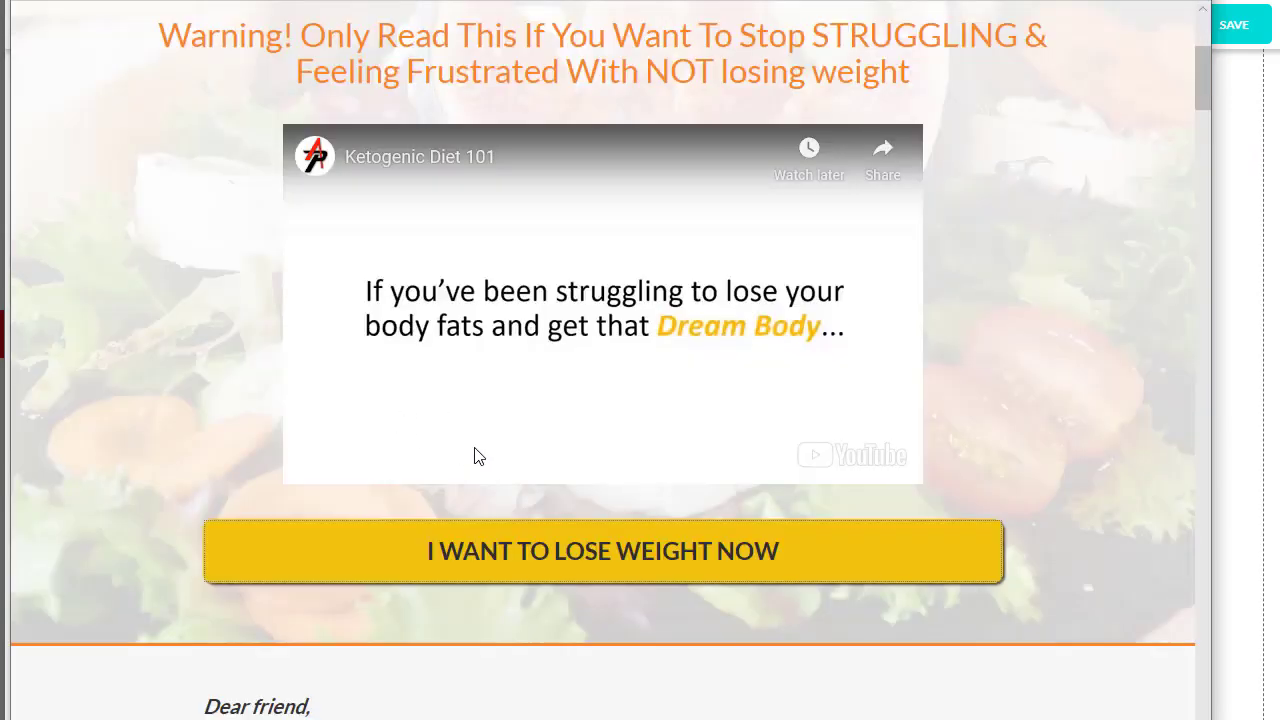
key("alt+Tab")
scroll(300, 500, "up", 3)
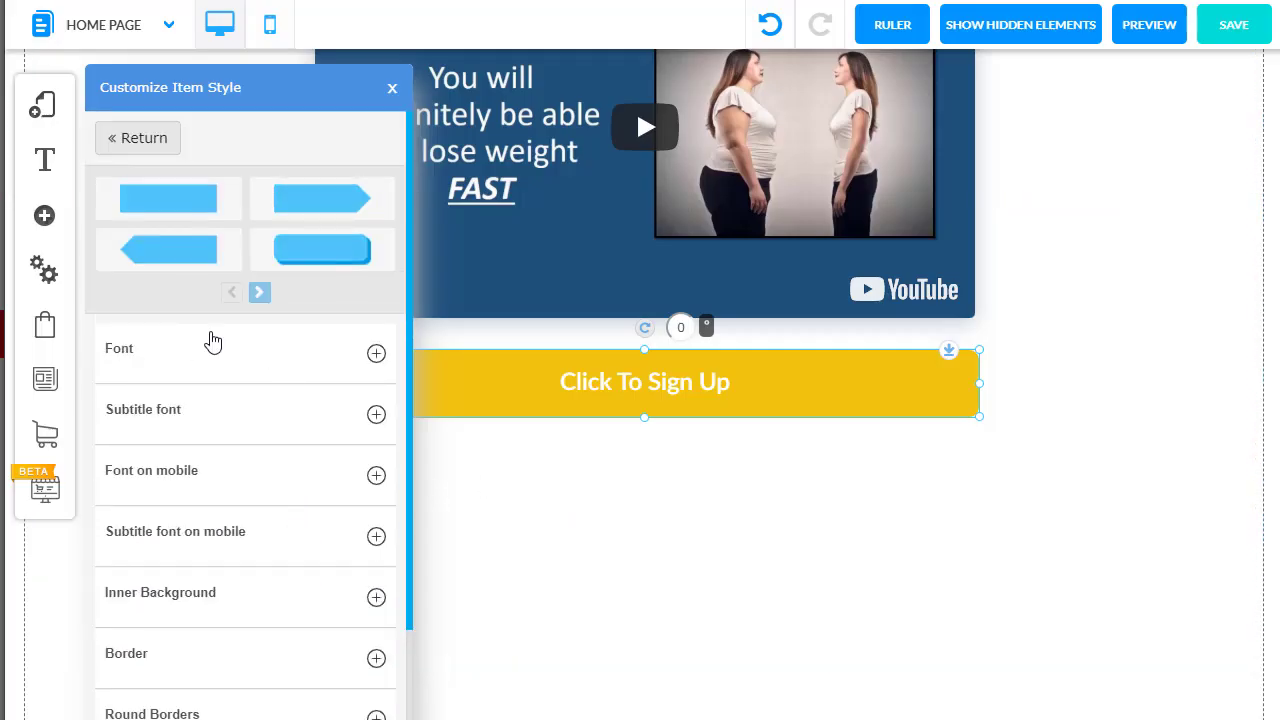
left_click(578, 395)
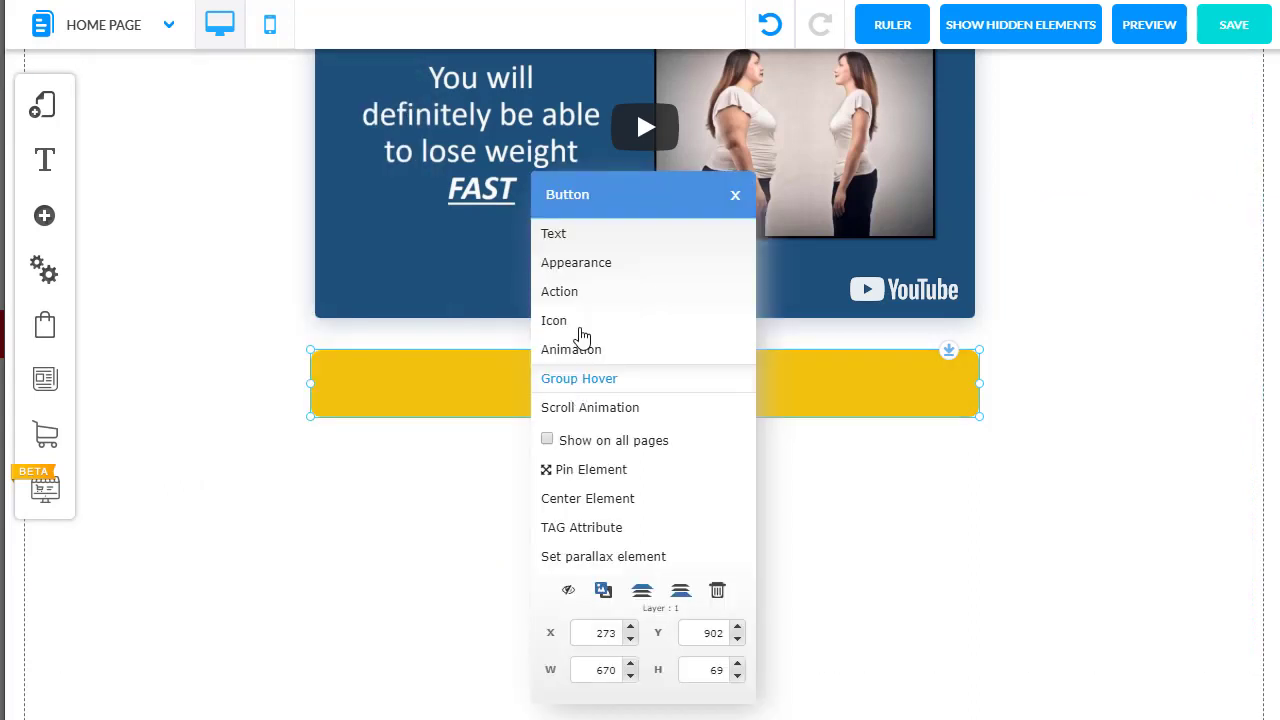
left_click(563, 237)
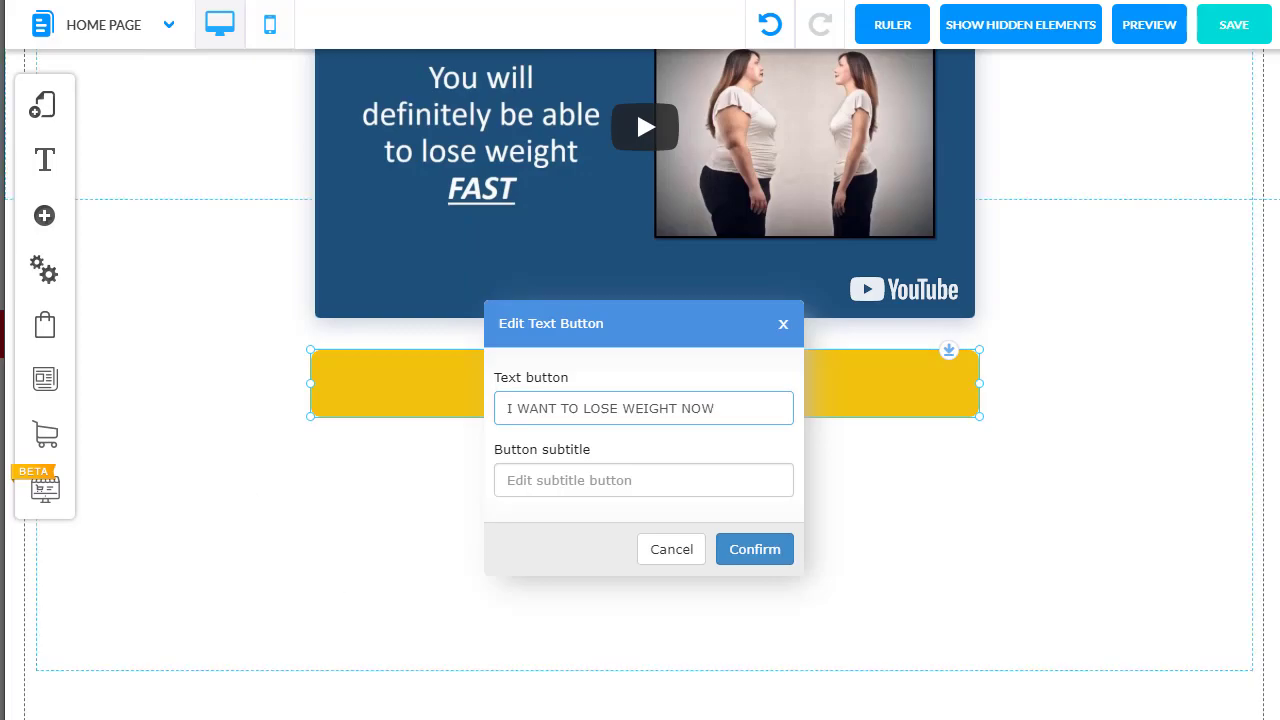
left_click(749, 552)
Step: Compare the button with the sales page, check its main font, and set its mobile font to Lato Semibold
key("alt+Tab")
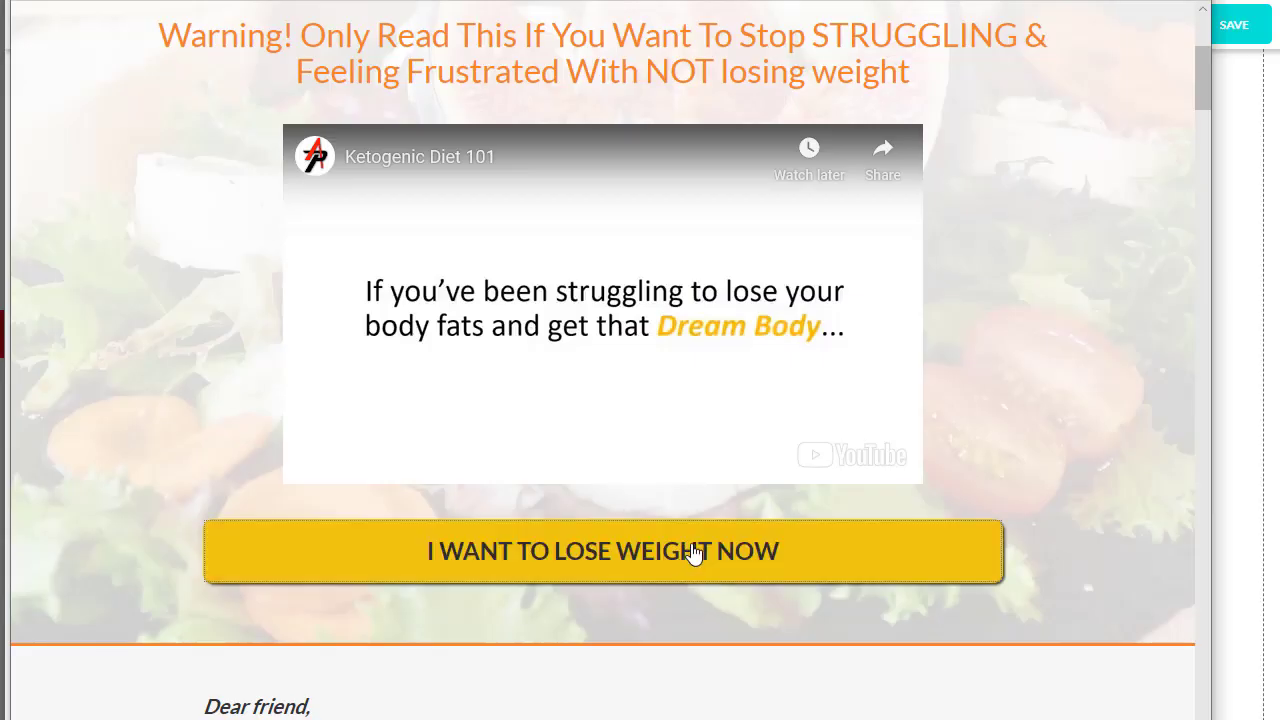
key("alt+Tab")
left_click(429, 374)
left_click(640, 263)
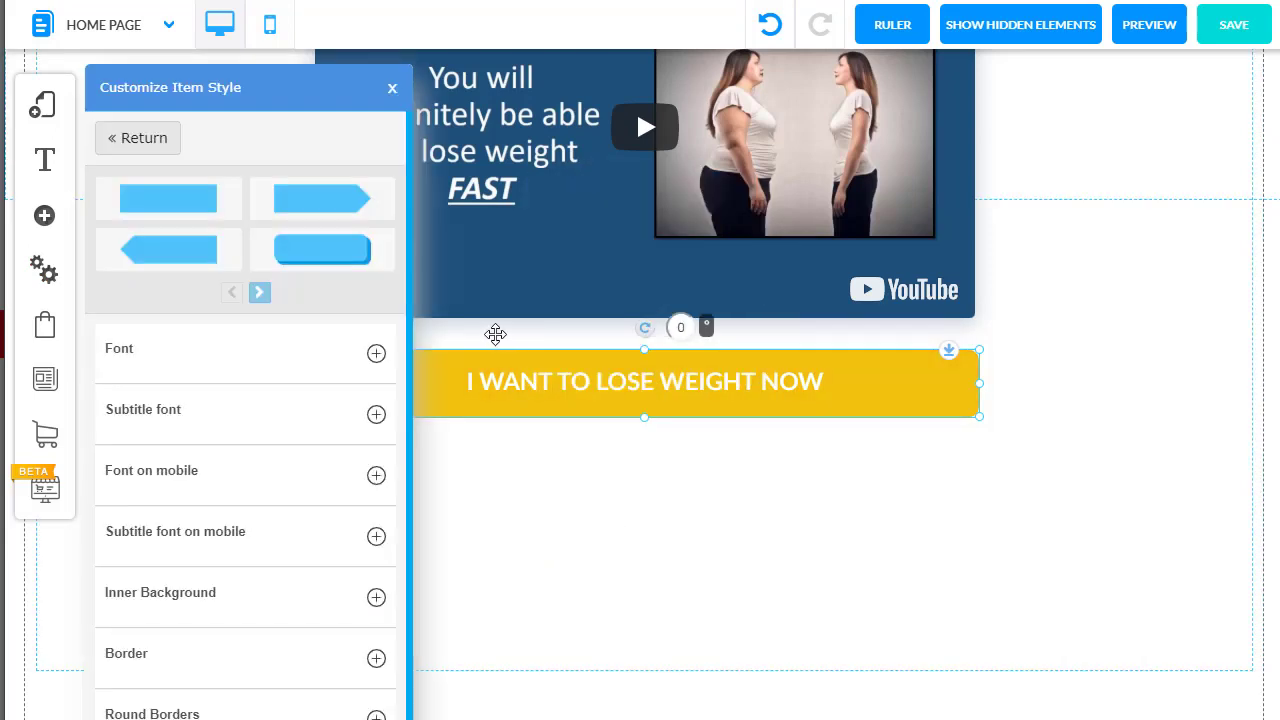
left_click(190, 358)
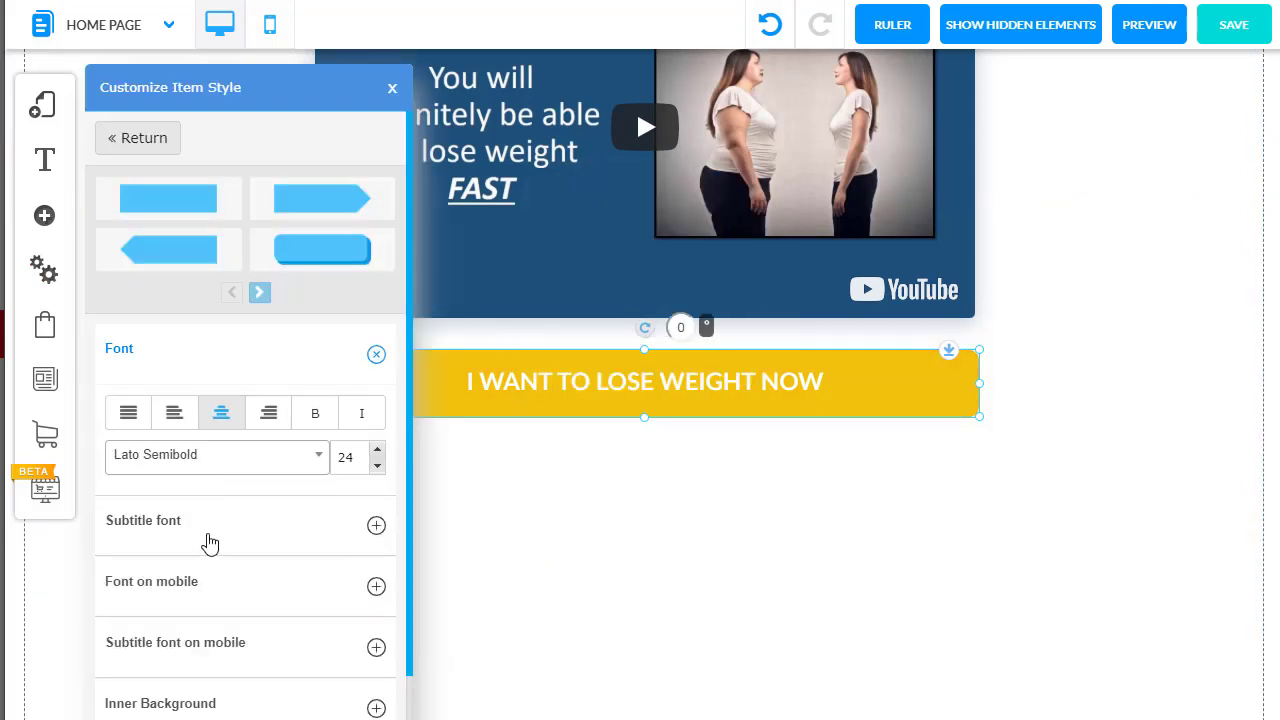
left_click(208, 588)
left_click(188, 577)
type("LATO SEMI")
left_click(209, 648)
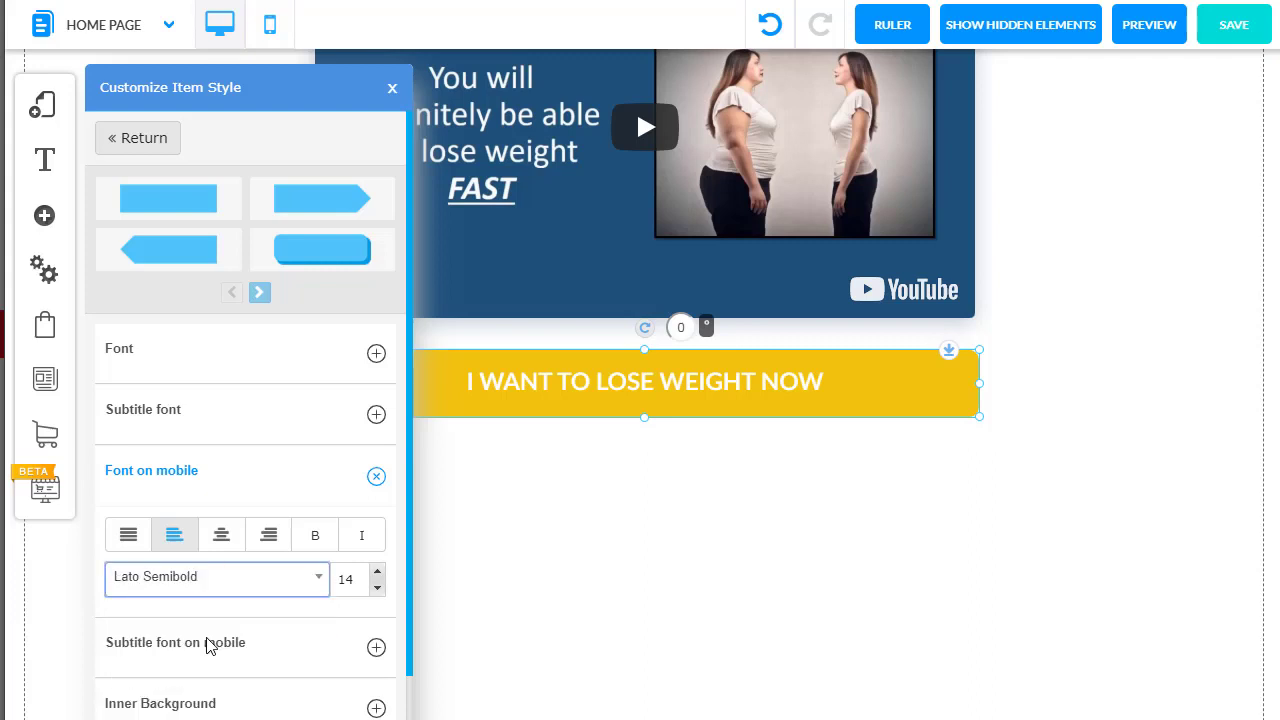
Step: Enter #333333 as the text color in the button's color settings, then close its style settings
left_click(140, 488)
scroll(137, 494, "down", 2)
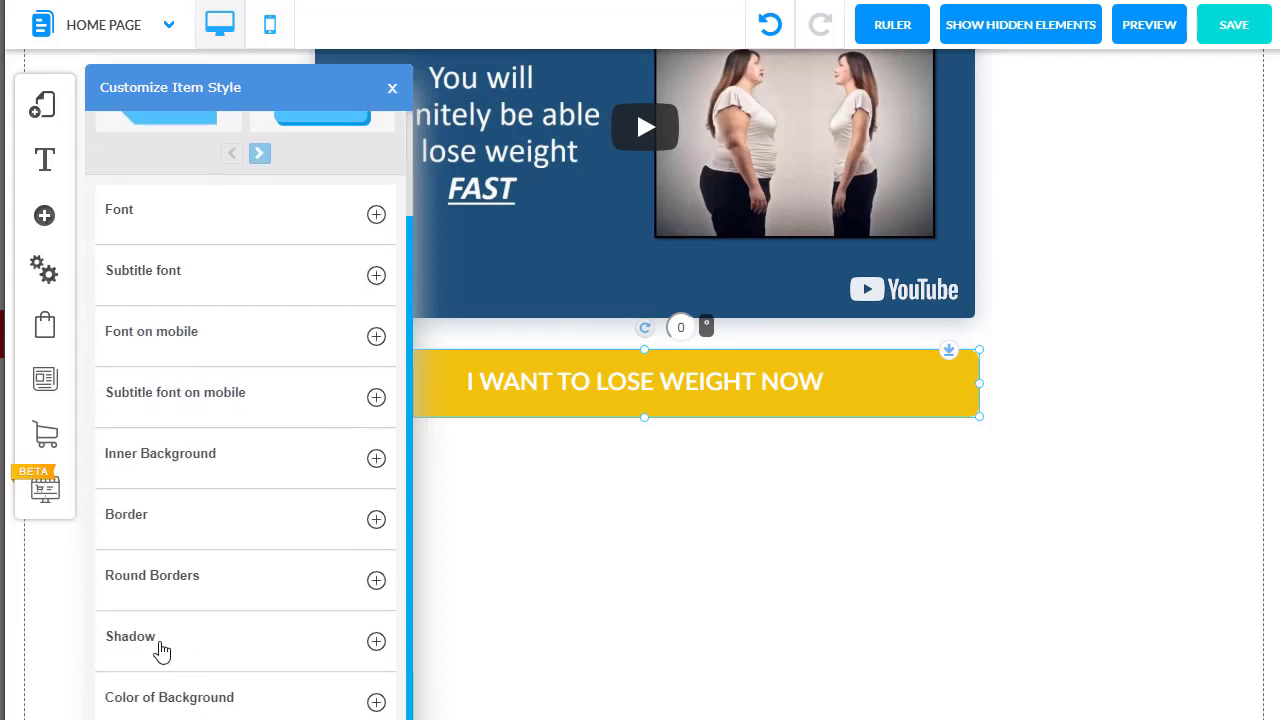
scroll(137, 645, "down", 2)
left_click(365, 715)
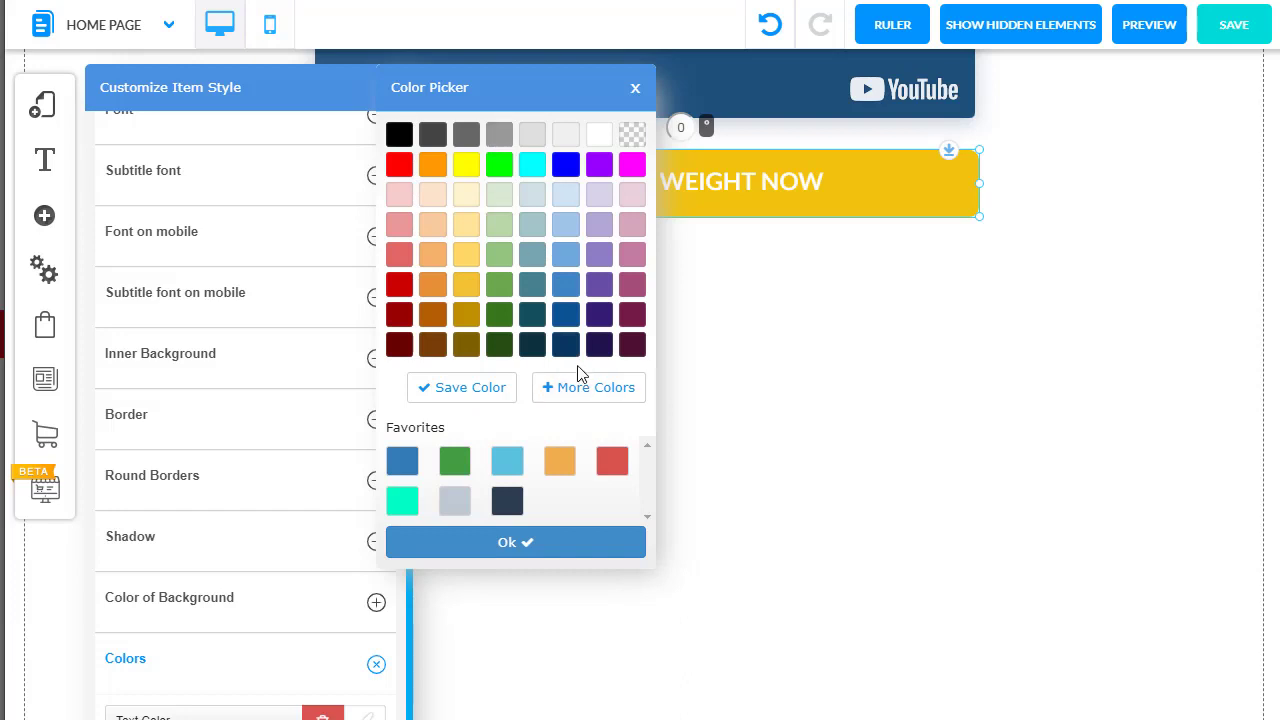
left_click(590, 387)
type("333")
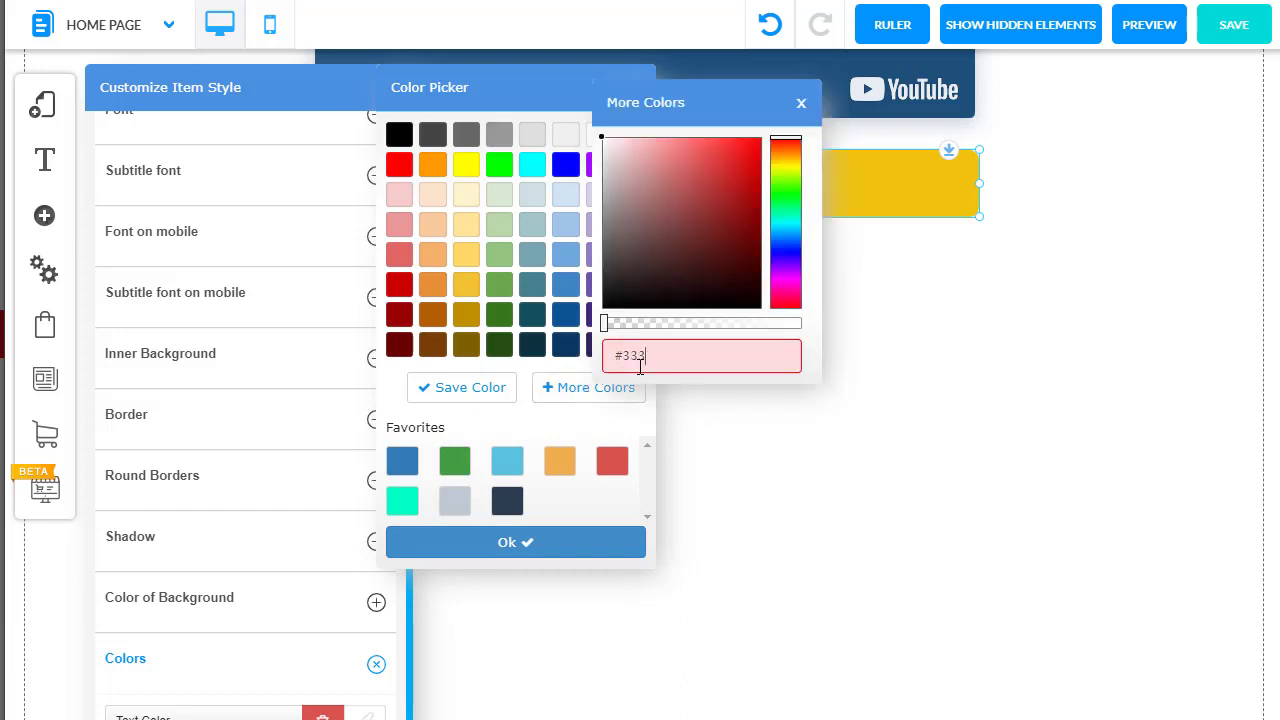
type("333")
left_click(591, 552)
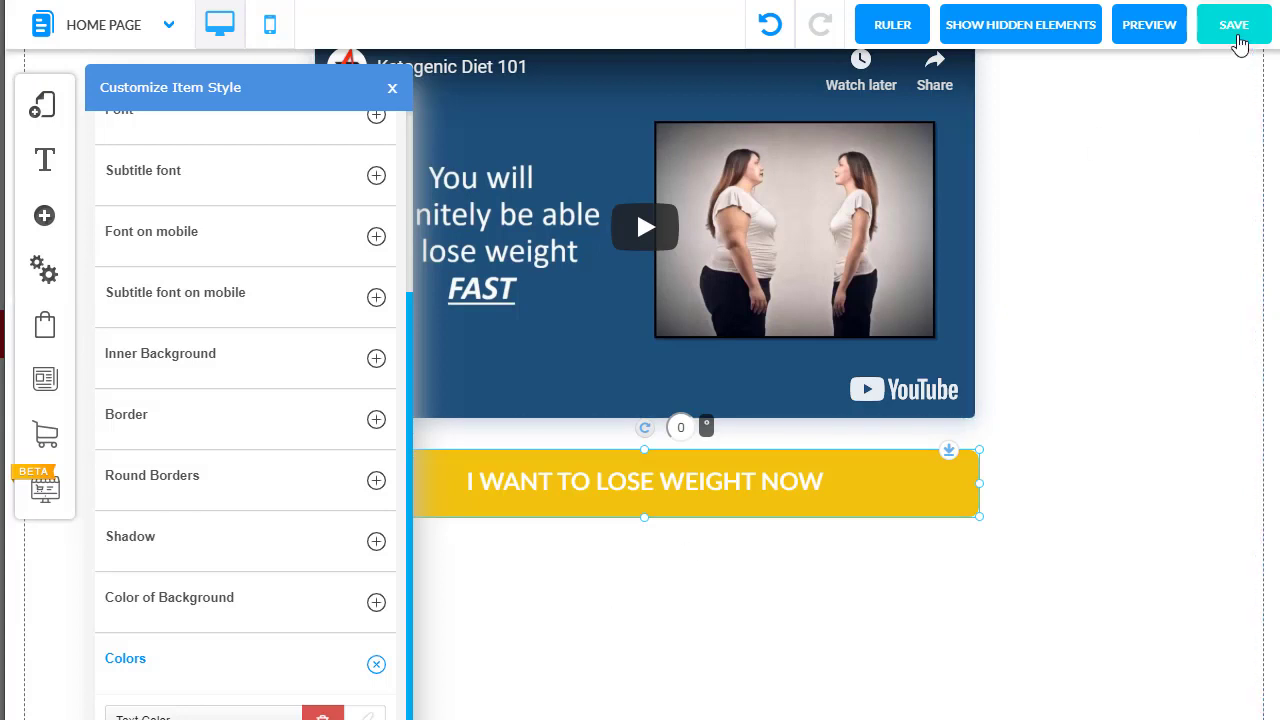
left_click(392, 88)
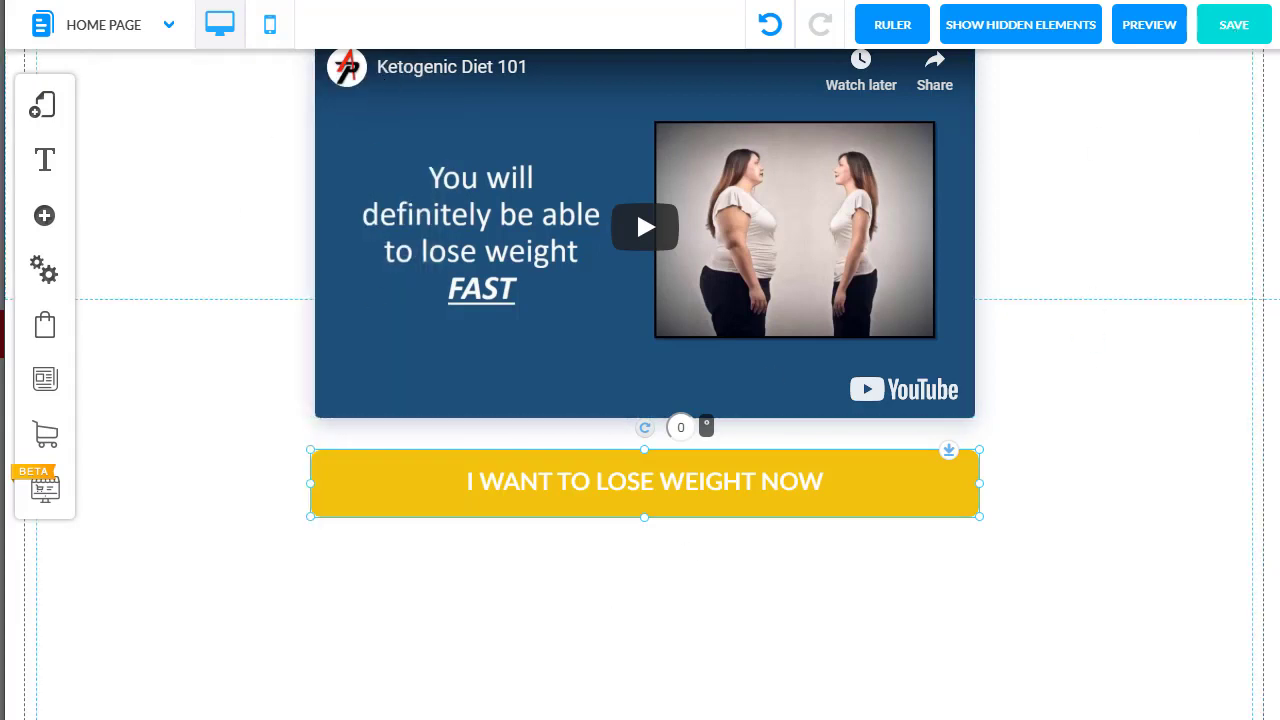
Step: Look through the template's placeholder product sections below the button, down to the footer
scroll(640, 360, "down", 5)
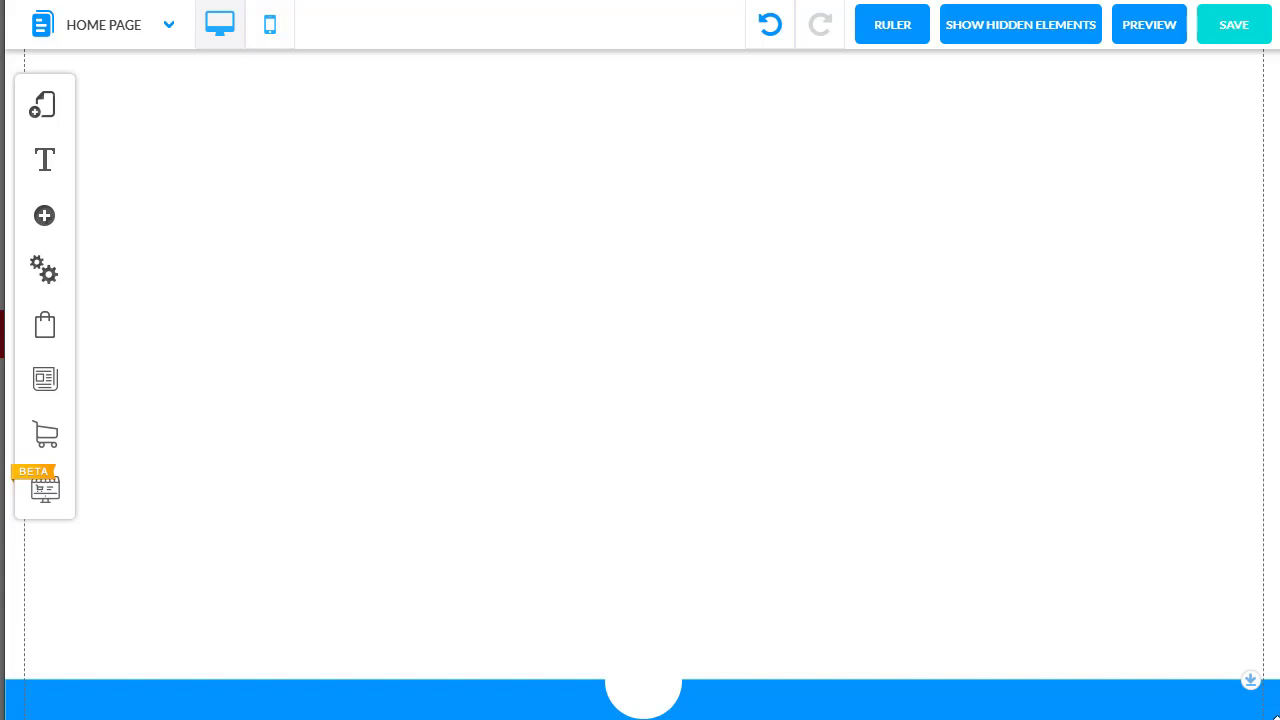
scroll(1243, 647, "down", 3)
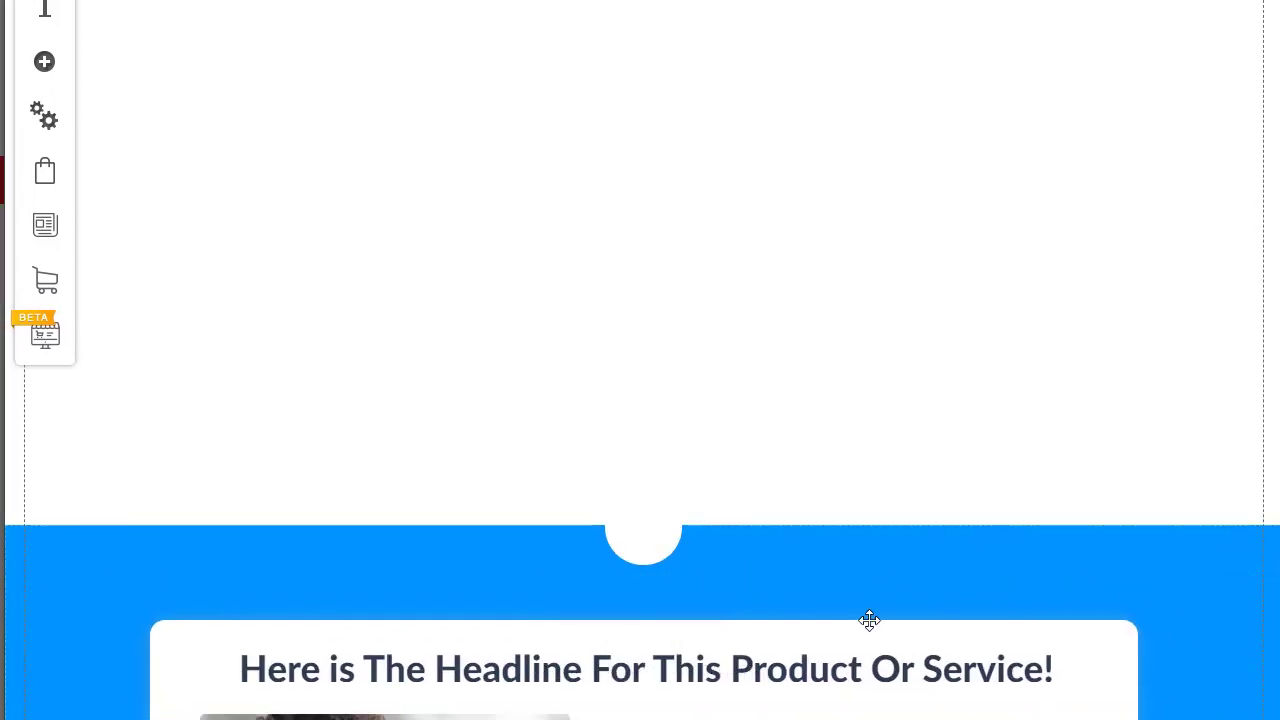
scroll(861, 572, "down", 6)
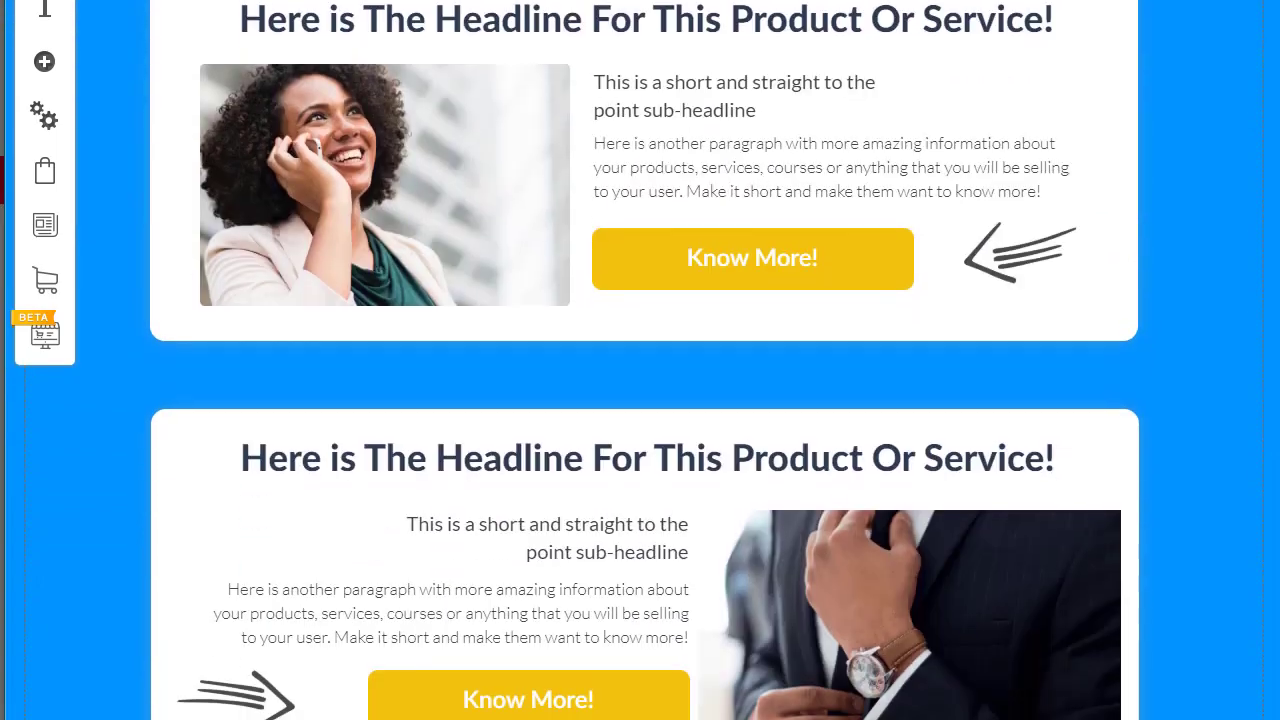
scroll(868, 101, "up", 2)
scroll(858, 262, "up", 2)
scroll(877, 89, "down", 3)
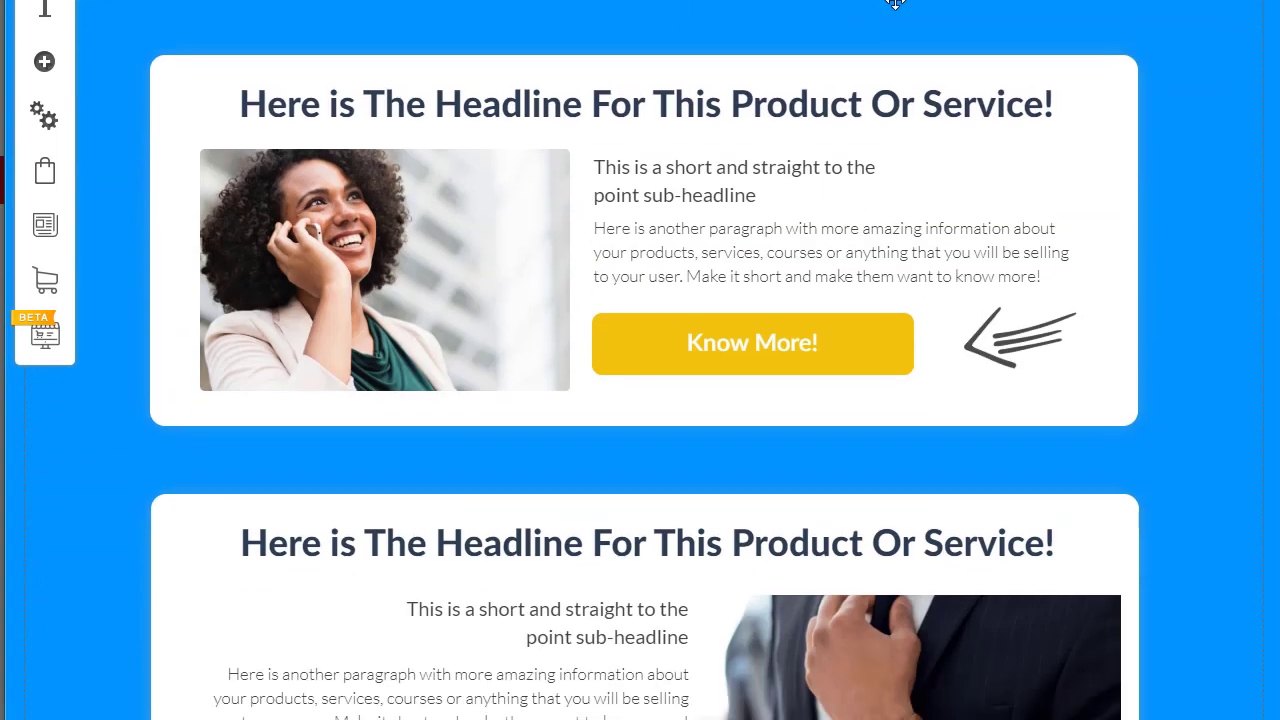
scroll(905, 24, "up", 1)
scroll(880, 411, "down", 15)
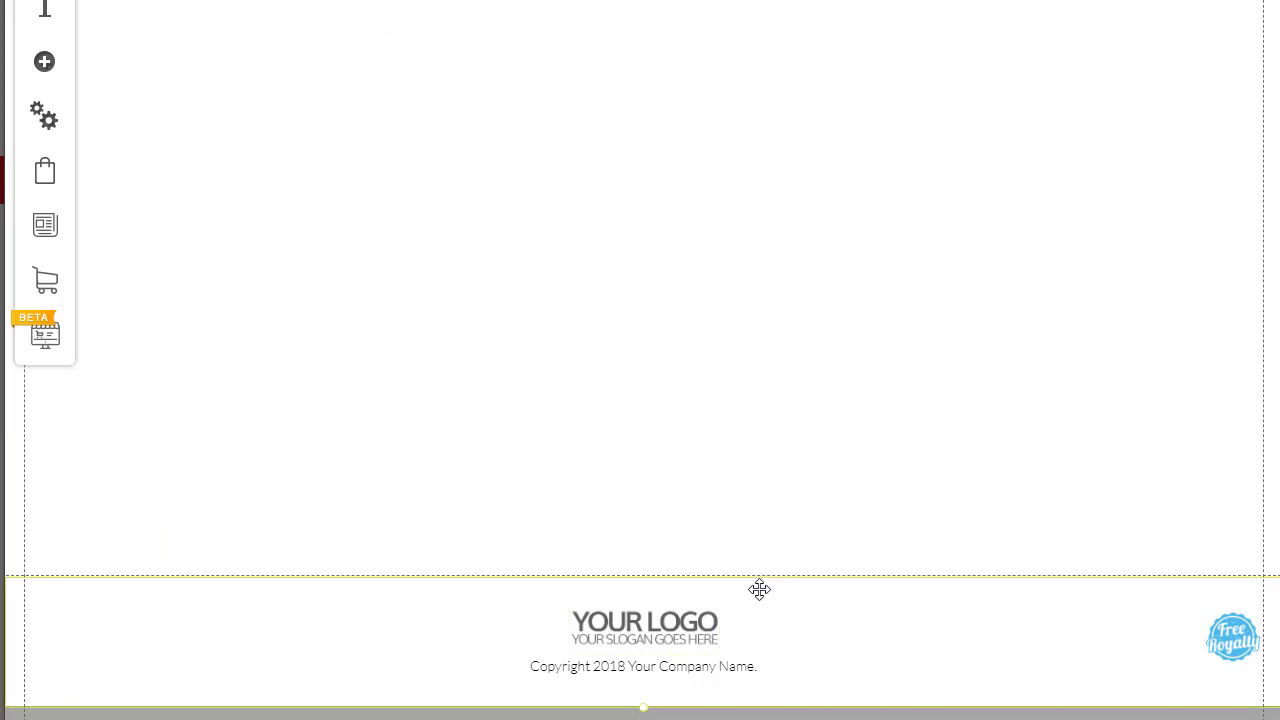
scroll(760, 590, "up", 1)
scroll(771, 703, "down", 1)
scroll(774, 697, "up", 1)
scroll(778, 698, "down", 1)
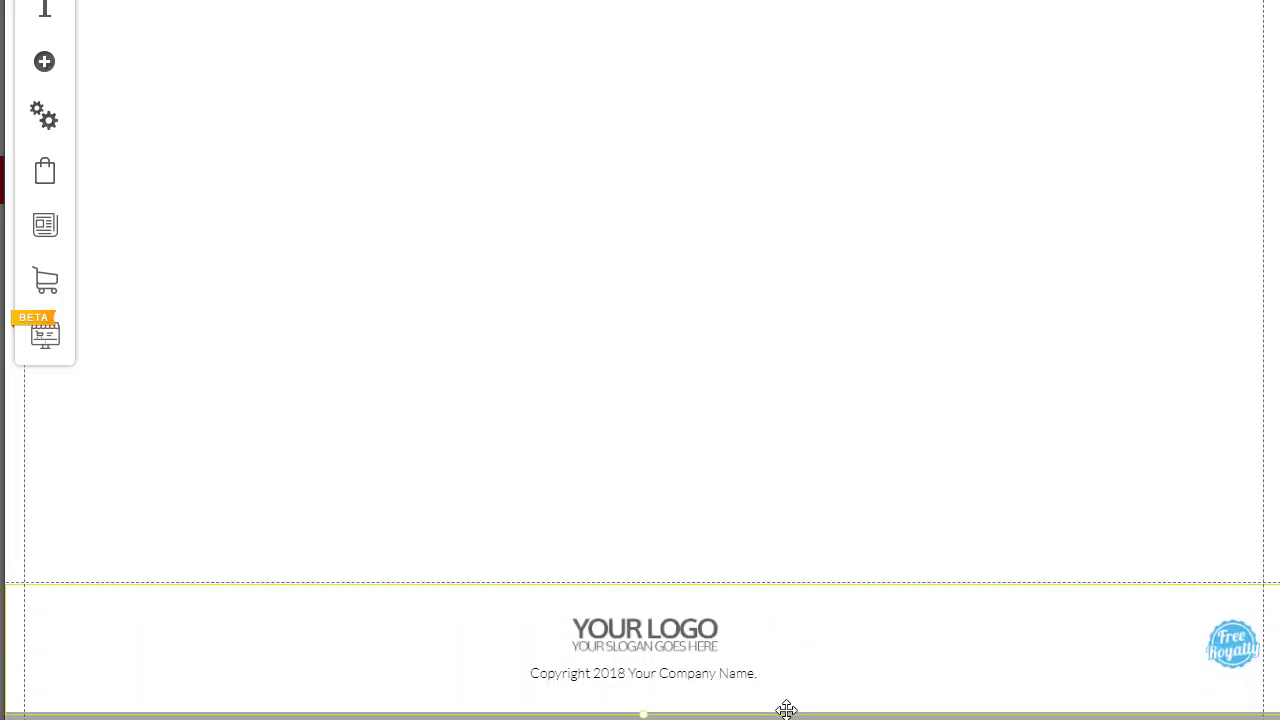
scroll(781, 700, "up", 1)
scroll(780, 711, "down", 1)
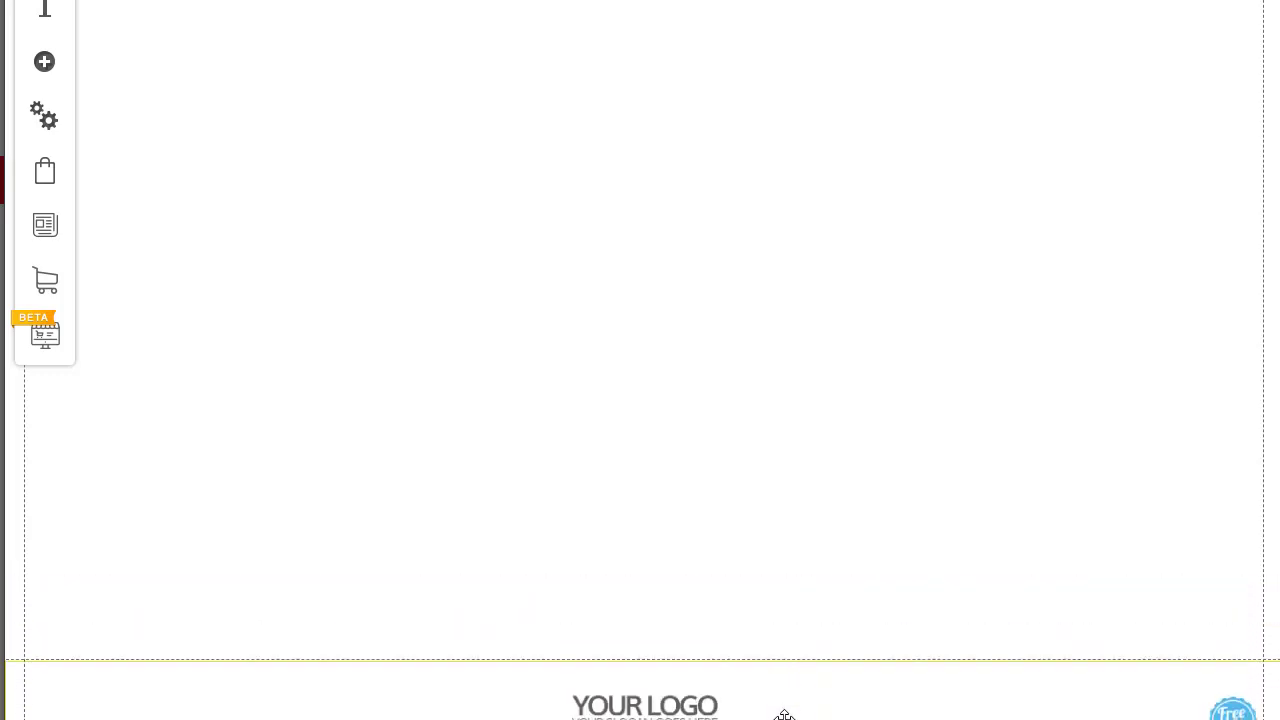
scroll(784, 714, "up", 1)
scroll(780, 711, "down", 1)
scroll(777, 711, "up", 1)
scroll(782, 716, "down", 1)
scroll(780, 712, "up", 1)
scroll(775, 700, "down", 1)
scroll(770, 690, "up", 1)
scroll(746, 635, "down", 1)
scroll(640, 360, "up", 8)
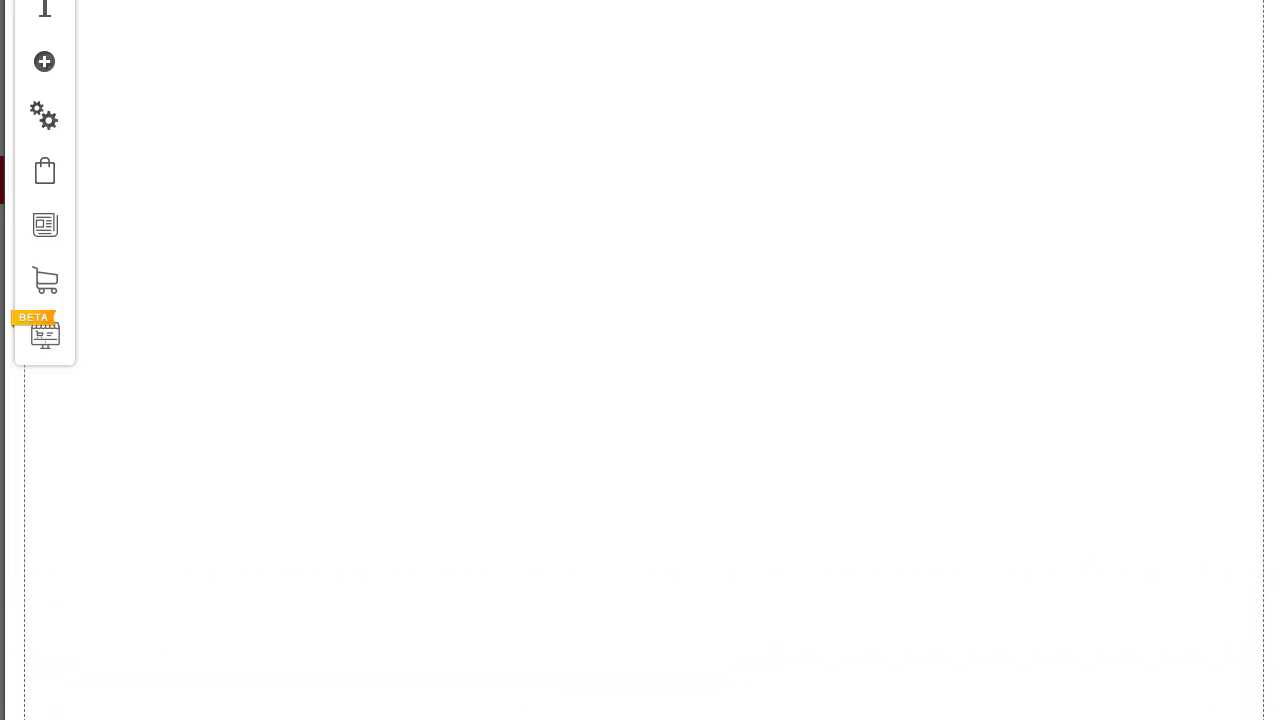
Step: Review the template's placeholder product sections below the button and remove them from the page
left_click_drag(987, 153, 970, 159)
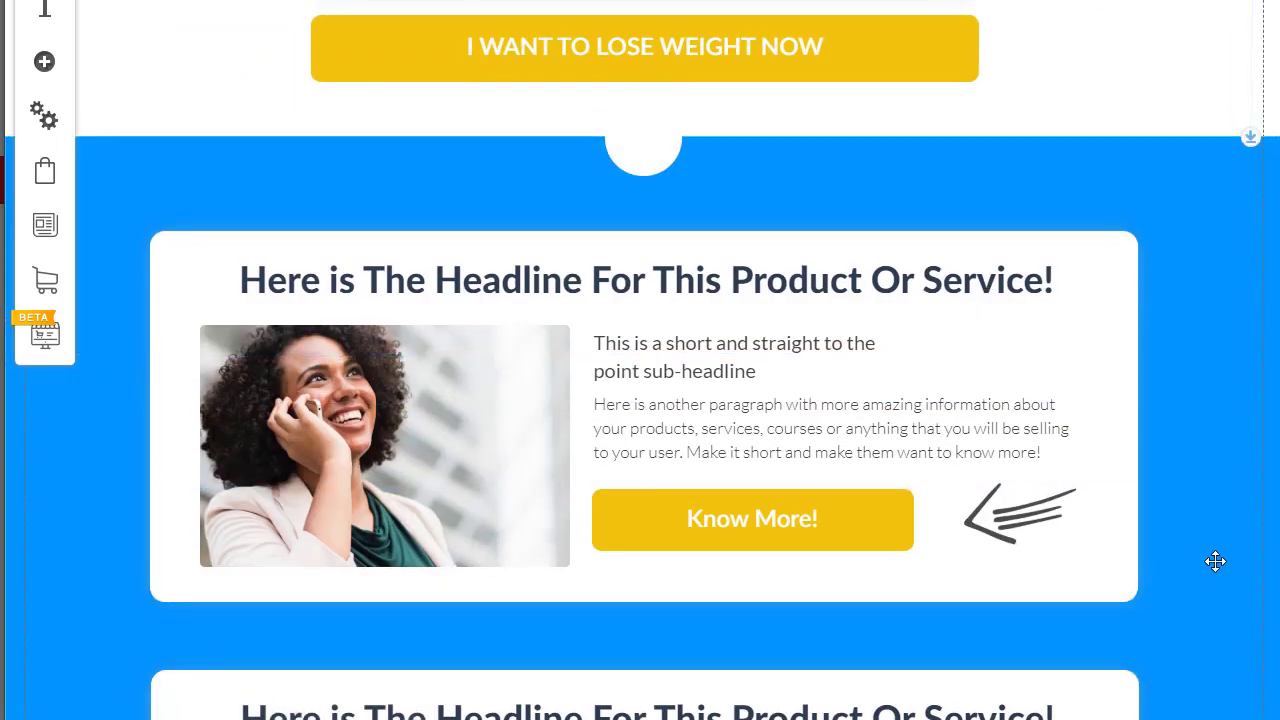
scroll(1211, 551, "down", 3)
scroll(1214, 566, "up", 2)
scroll(1143, 469, "down", 3)
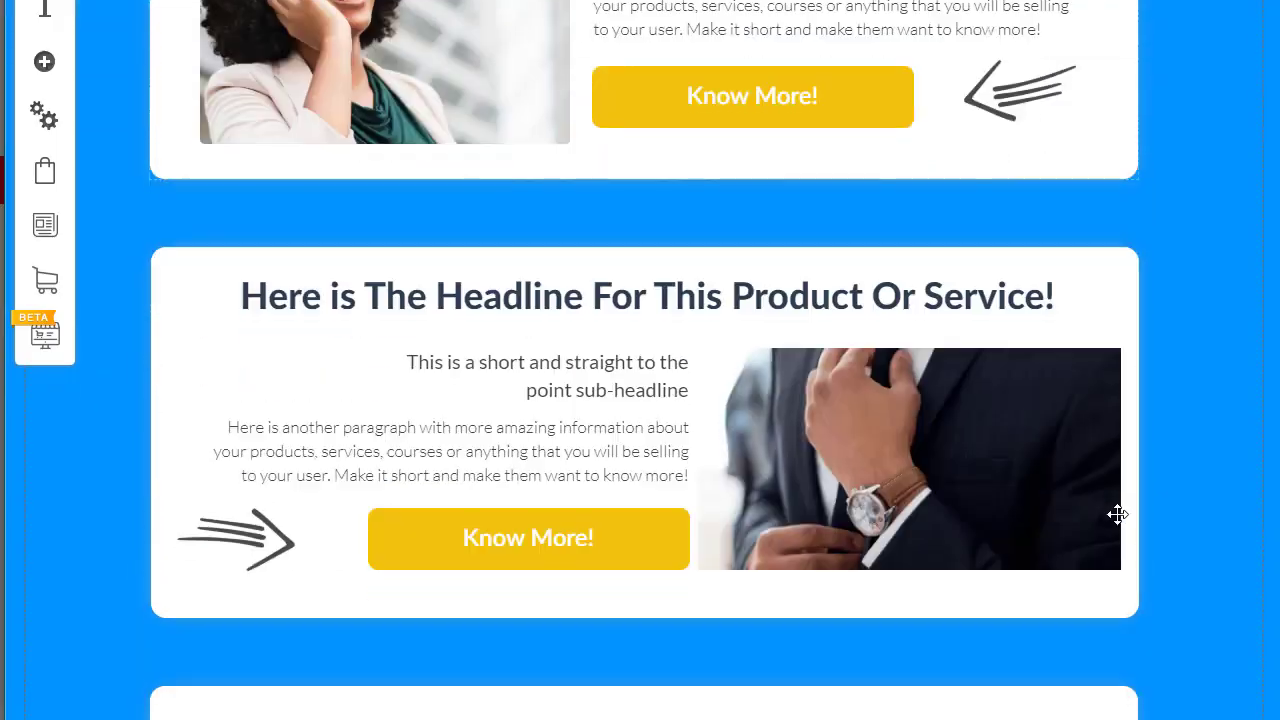
scroll(1117, 514, "up", 2)
scroll(1117, 514, "down", 1)
scroll(1111, 523, "up", 2)
key("ctrl+z")
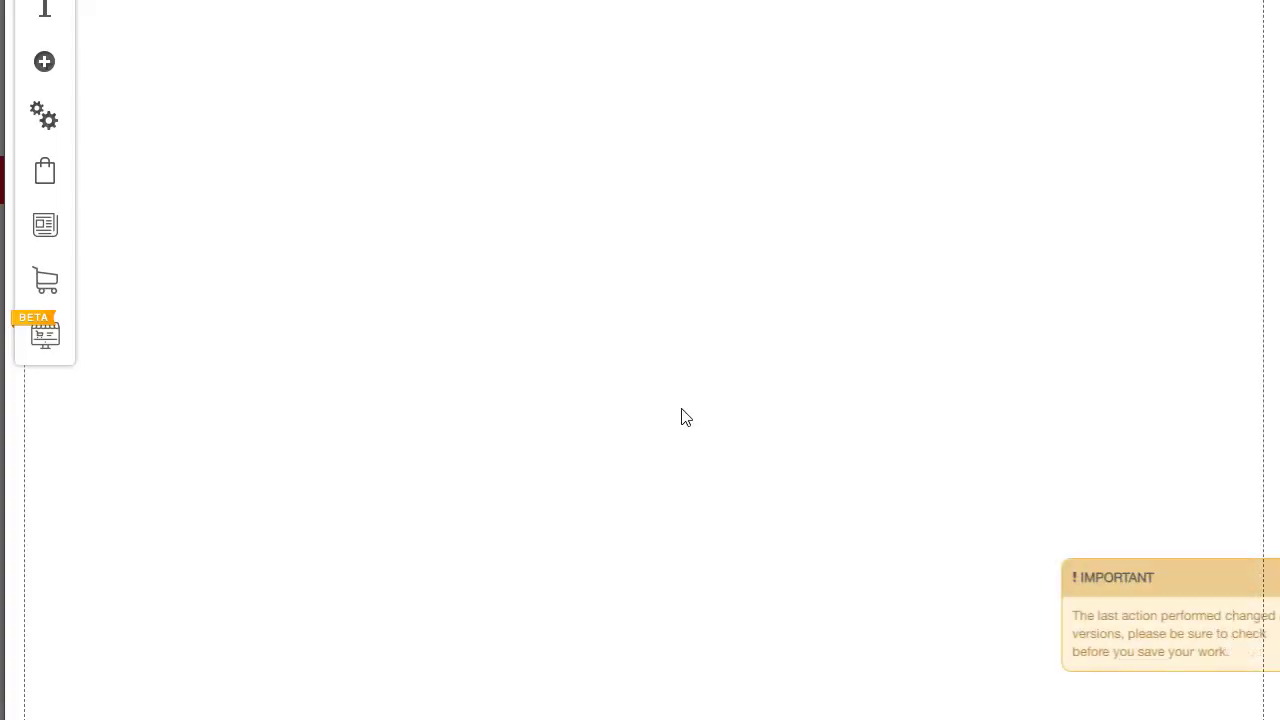
scroll(797, 397, "up", 3)
scroll(1114, 398, "down", 1)
scroll(1114, 398, "up", 2)
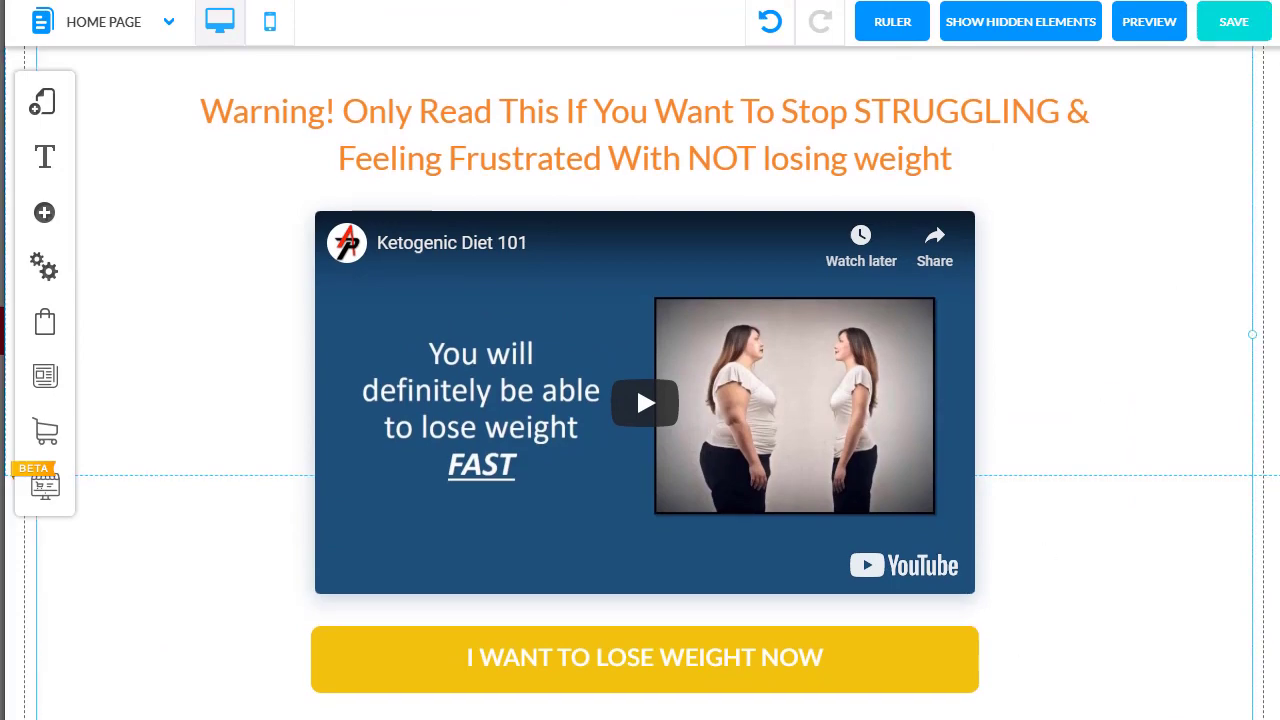
Step: Shorten the video section by raising its lower edge to just beneath the "I WANT TO LOSE WEIGHT NOW" button
scroll(1004, 705, "up", 4)
scroll(574, 611, "down", 5)
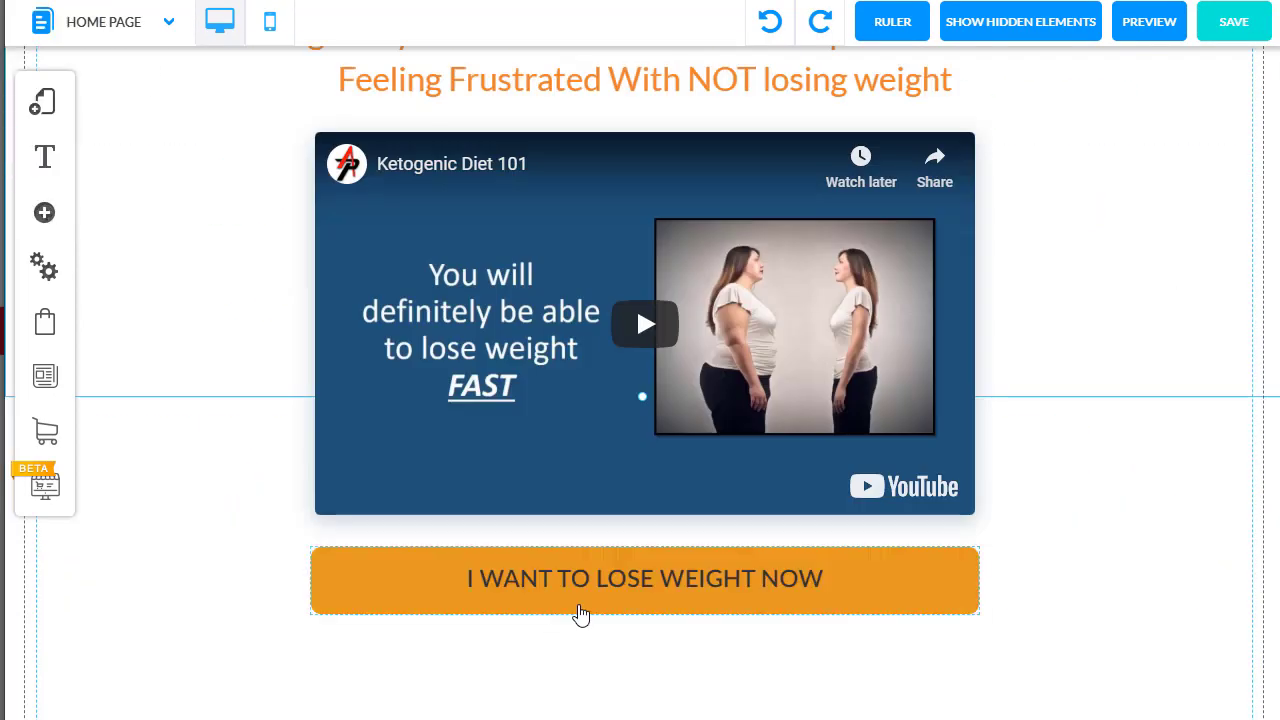
scroll(849, 280, "down", 5)
left_click_drag(645, 284, 645, 130)
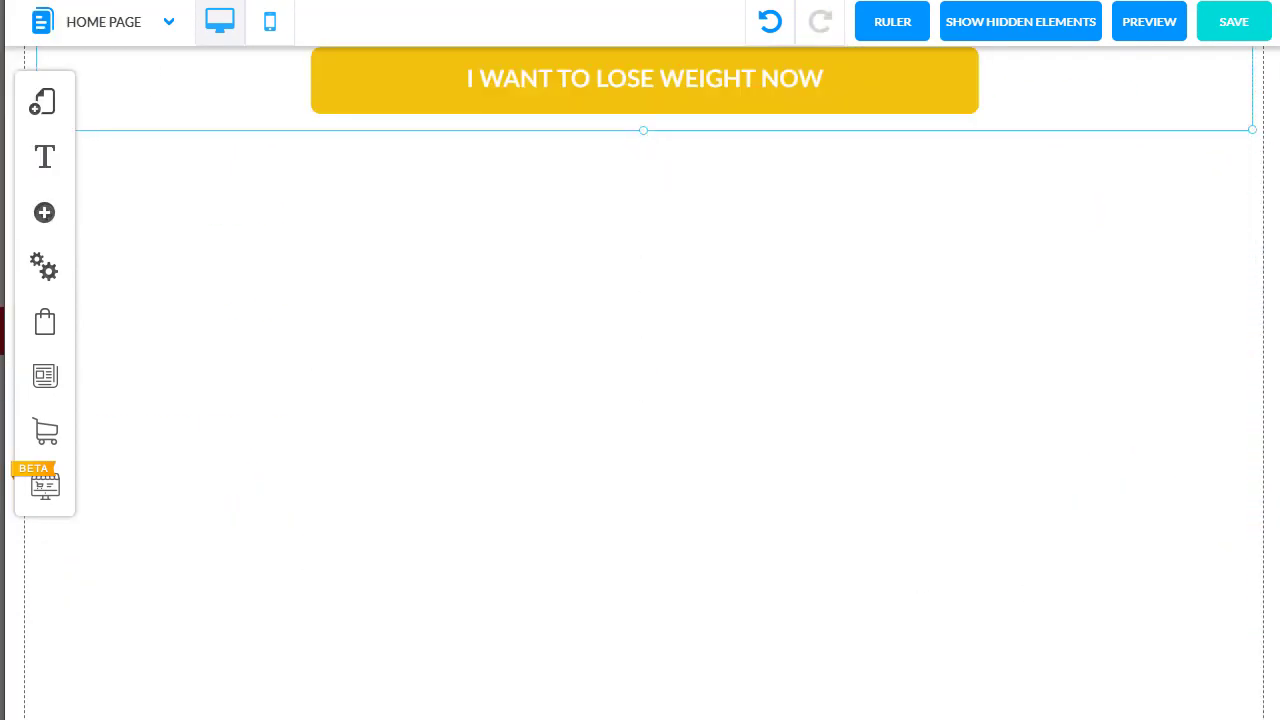
Step: Add a box element below the button and stretch it across the full width of the page
left_click(44, 212)
left_click(174, 309)
left_click(290, 222)
left_click(366, 86)
left_click_drag(532, 386, 152, 336)
left_click_drag(410, 430, 1262, 716)
Step: Open the new box's style settings and adjust its border
left_click(894, 618)
left_click(644, 295)
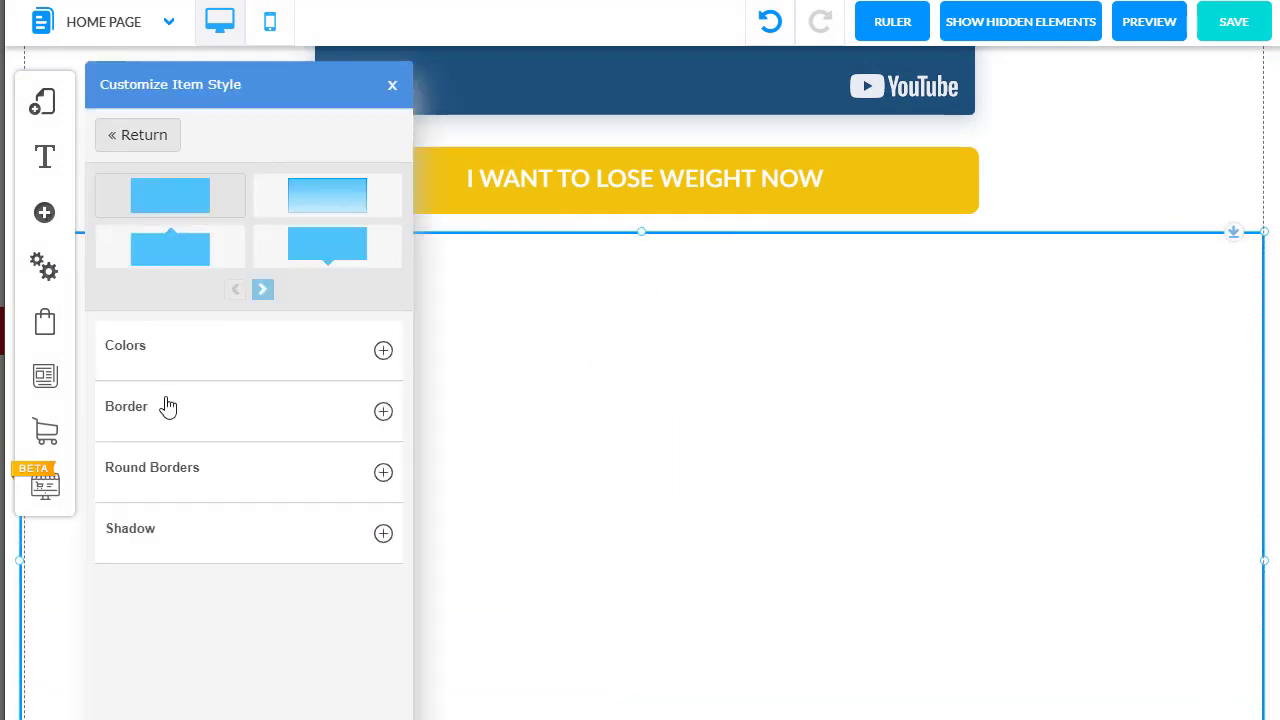
left_click(166, 406)
left_click(334, 612)
left_click(670, 430)
left_click(839, 427)
left_click(598, 464)
Step: Add a large paragraph text element inside the new box and open it for editing
left_click(44, 220)
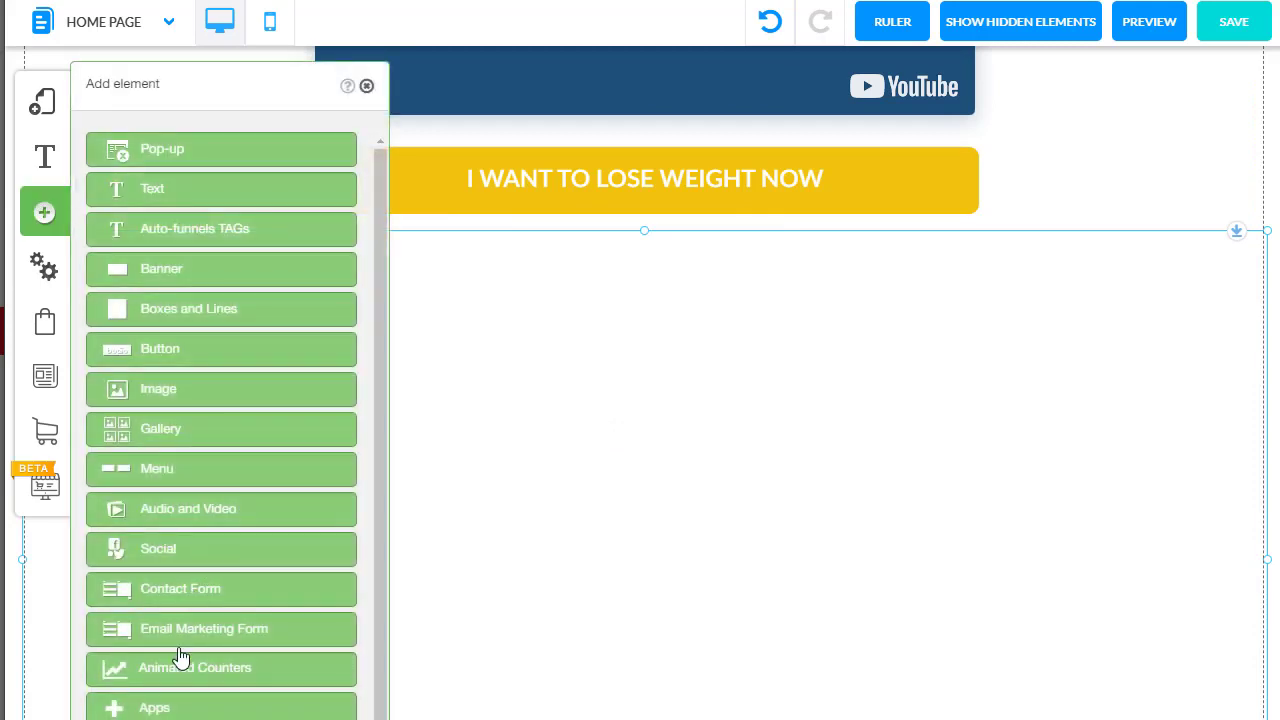
left_click(176, 204)
scroll(183, 440, "down", 3)
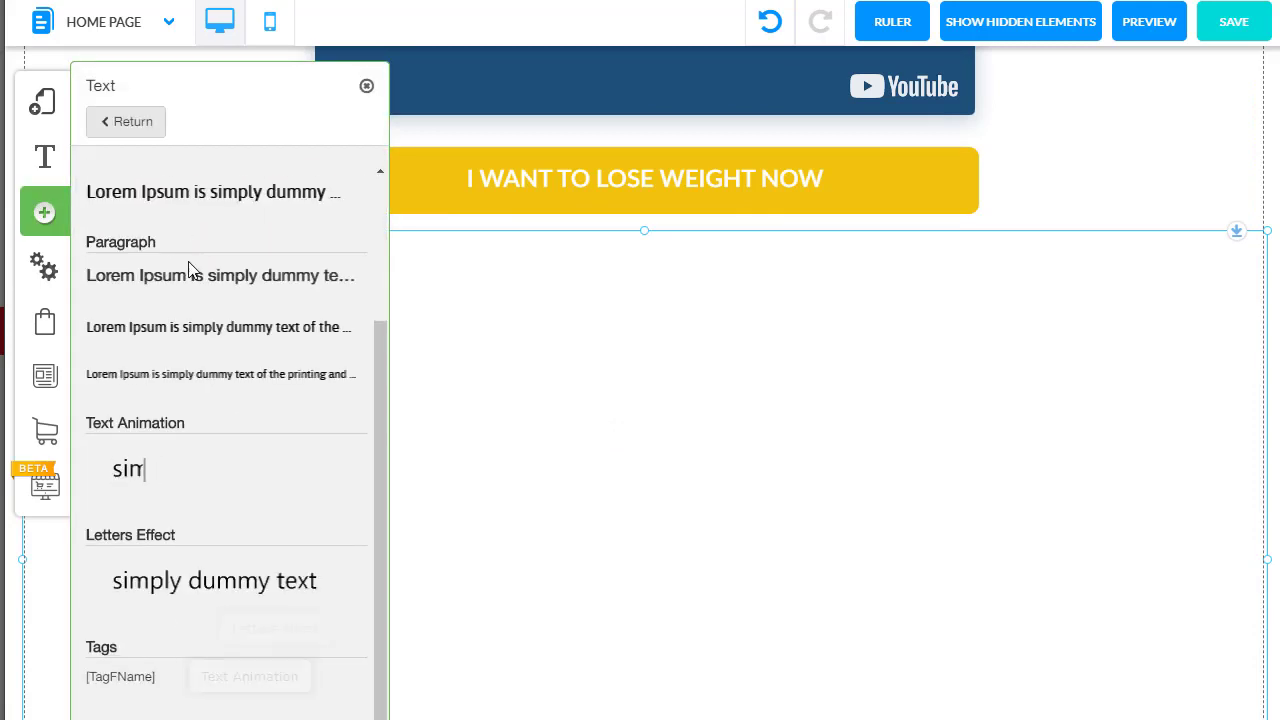
left_click(209, 287)
double_click(466, 386)
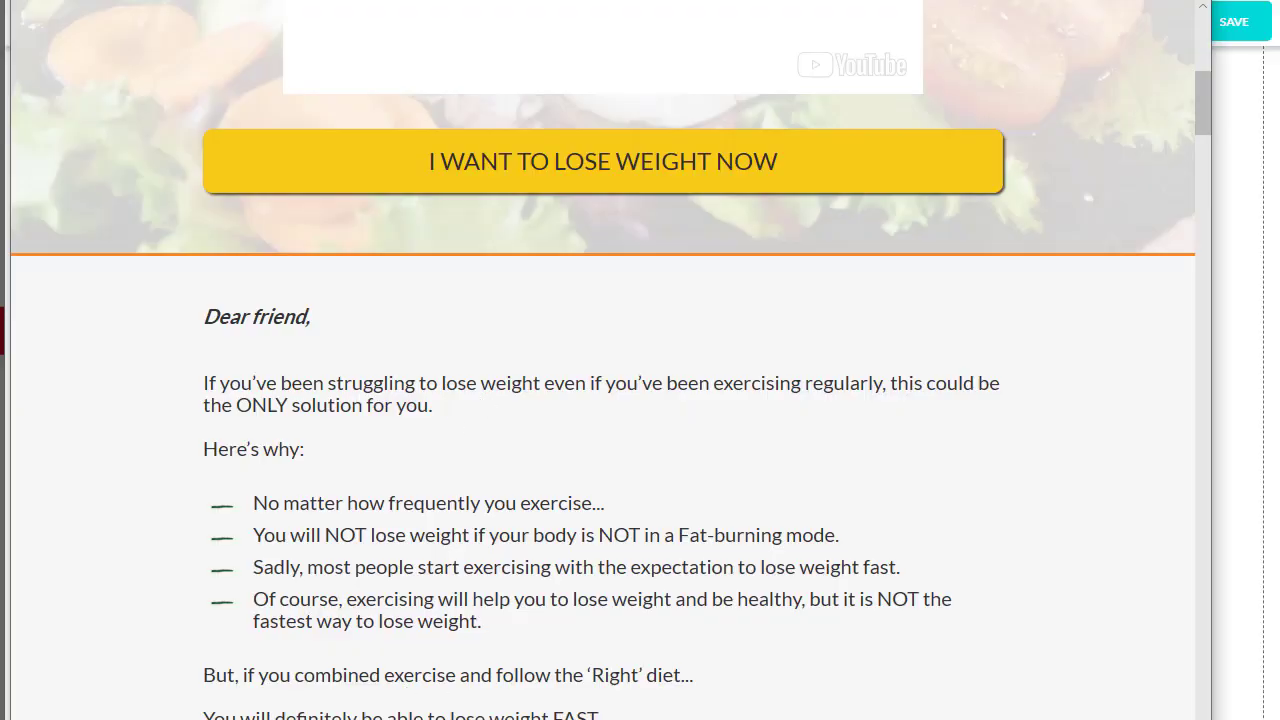
Step: Copy the sales page's letter from "Dear friend," to "But first, here's a shocking truth..." and paste it over the placeholder paragraph
scroll(600, 400, "down", 4)
left_click_drag(495, 375, 205, 312)
scroll(343, 329, "up", 4)
key("ctrl+c")
scroll(651, 646, "up", 4)
key("alt+Tab")
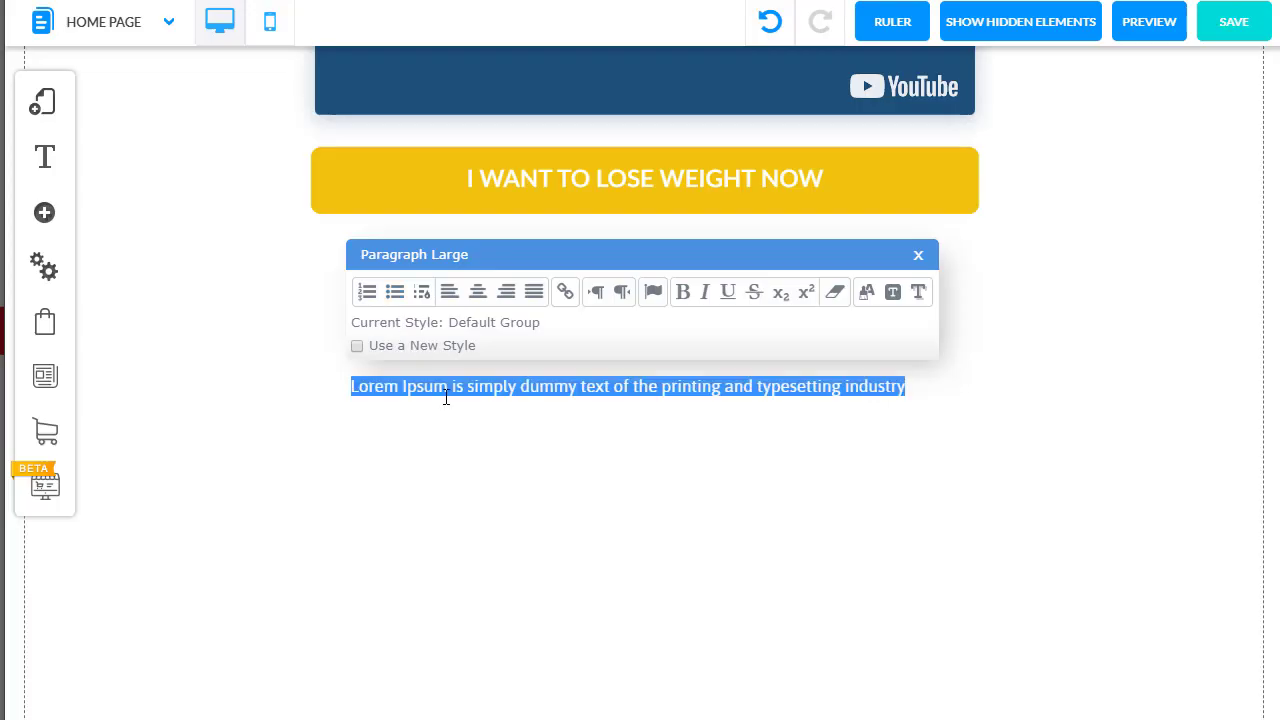
key("ctrl+v")
Step: Bold the "Dear friend," greeting and select the closing line "But first, here's a shocking truth..."
left_click_drag(450, 389, 337, 371)
key("ctrl+b")
left_click(493, 431)
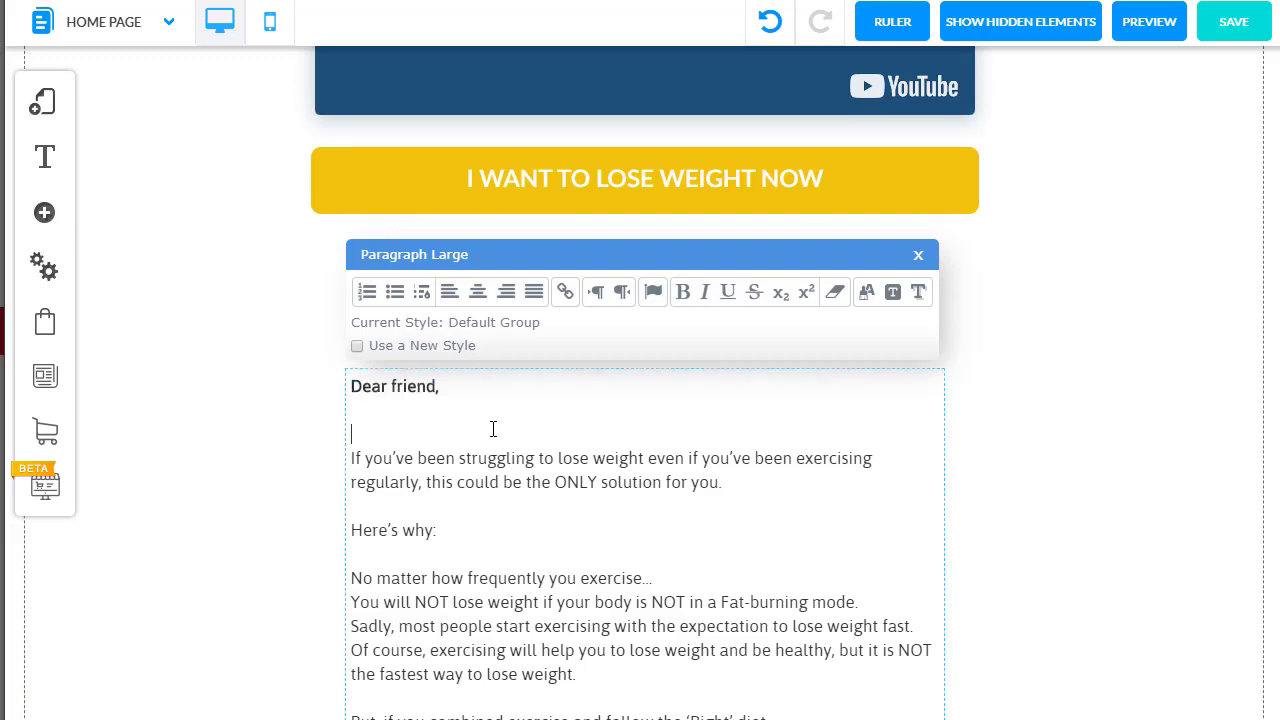
scroll(434, 514, "down", 1)
left_click_drag(598, 712, 431, 709)
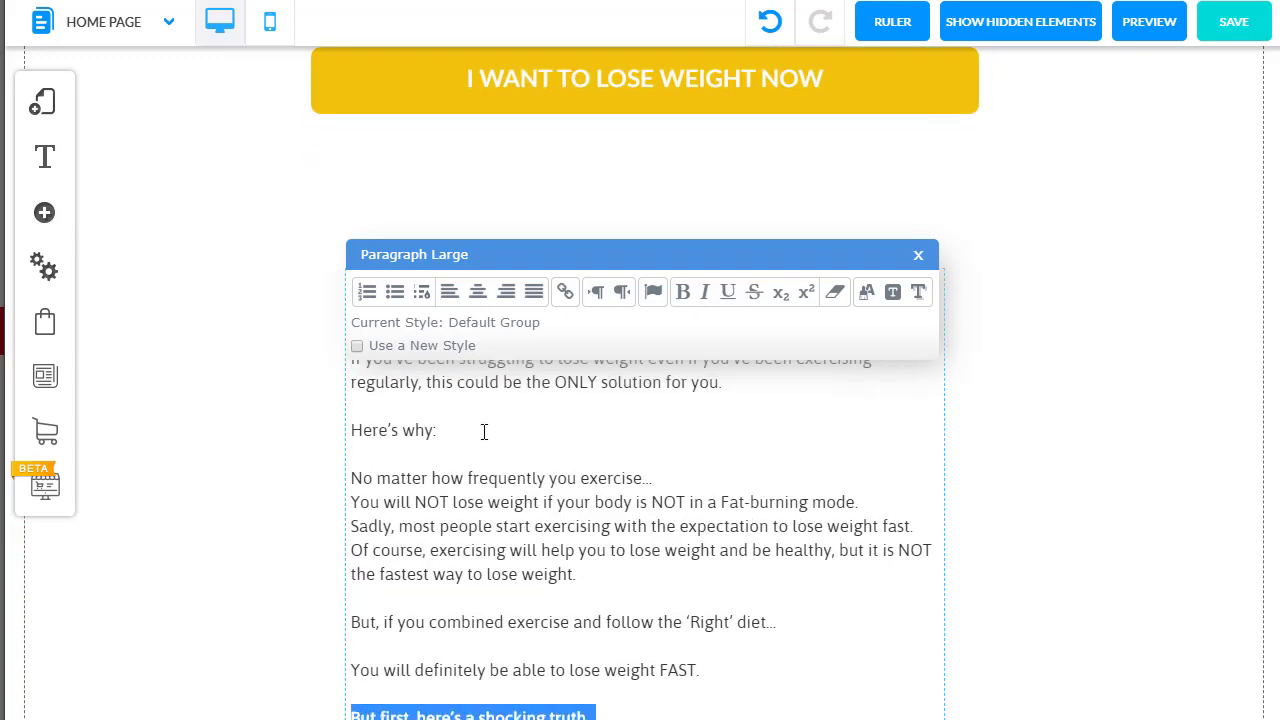
Step: Inspect the body text of the letter on the sales page to check its styling
key("alt+Tab")
double_click(490, 357)
right_click(485, 360)
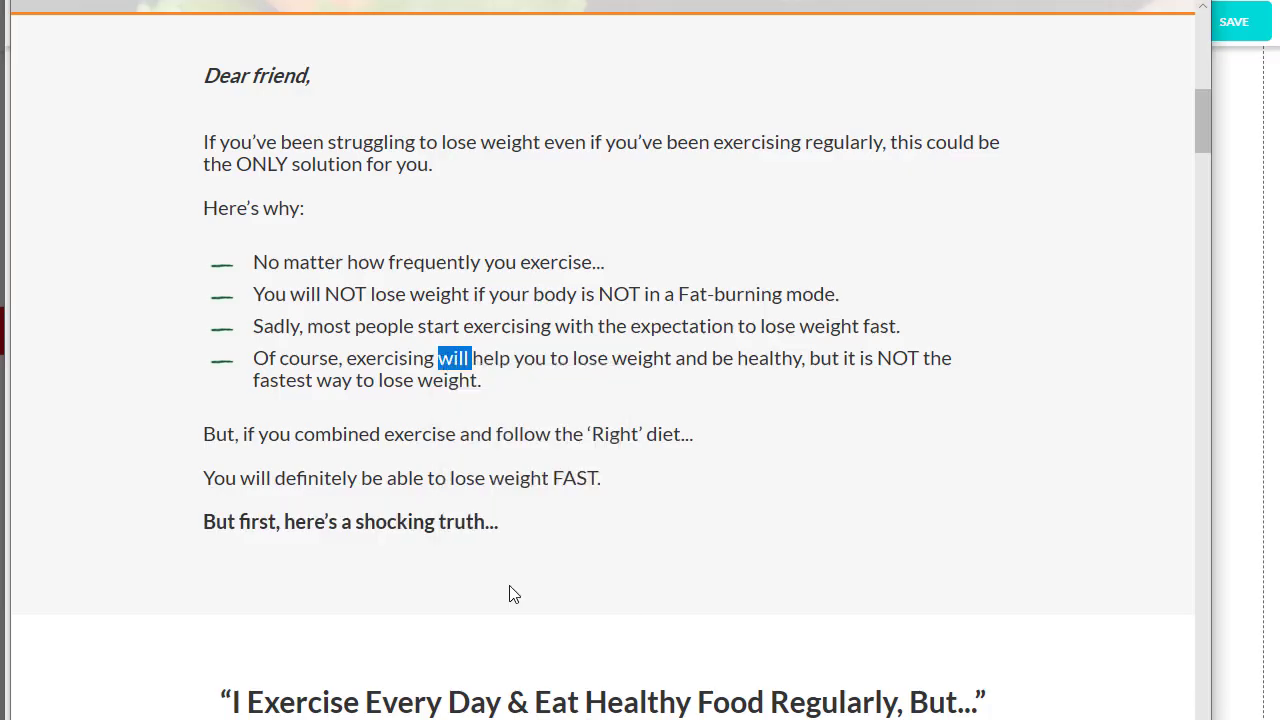
left_click(509, 585)
left_click(1196, 9)
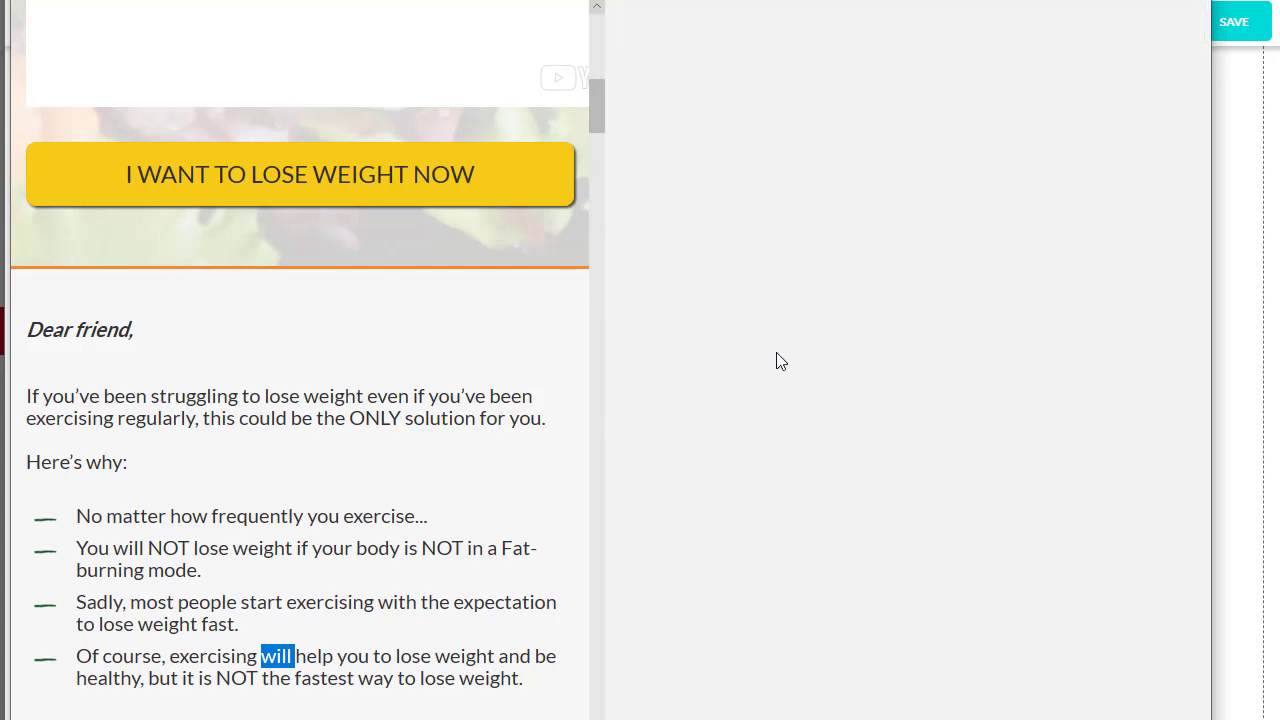
Step: Return to the builder and give the whole letter text a new style with font size 20
key("alt+Tab")
key("ctrl+a")
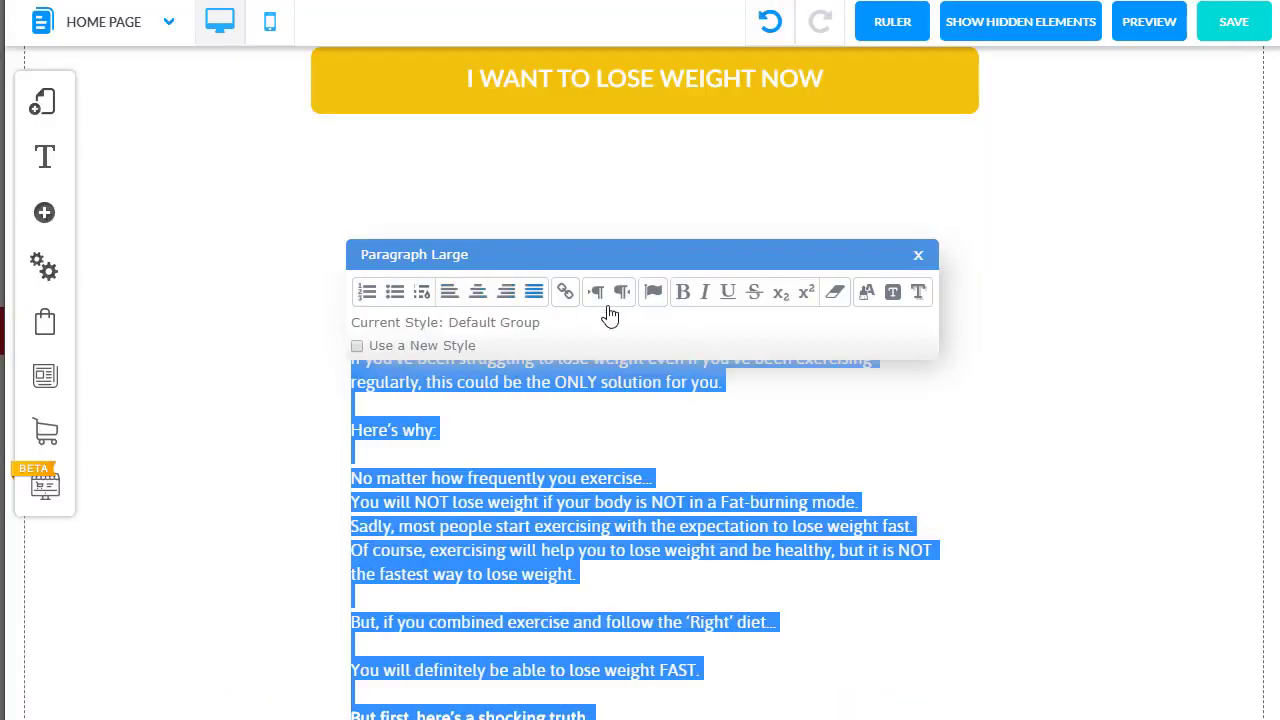
left_click(356, 345)
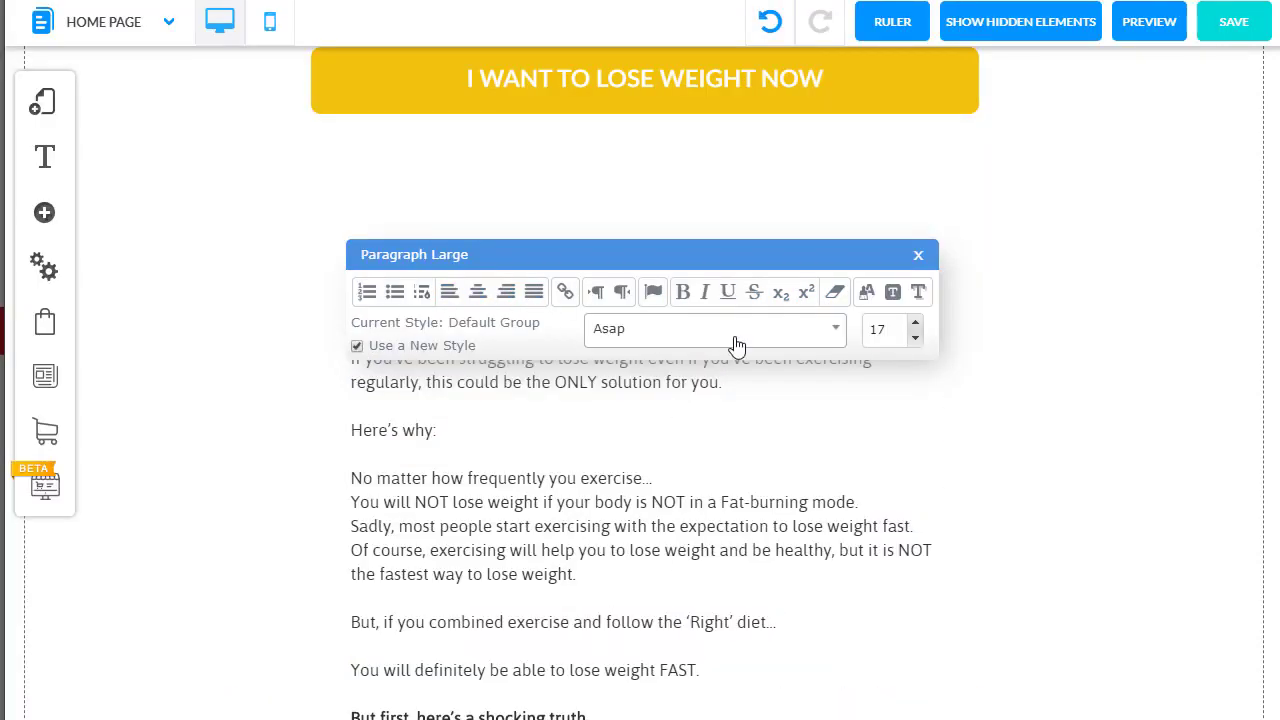
left_click(915, 322)
left_click(915, 322)
left_click(915, 322)
left_click(985, 565)
Step: Move the letter text up and left to just beneath the button and widen it to about 860 px
left_click_drag(462, 469, 344, 341)
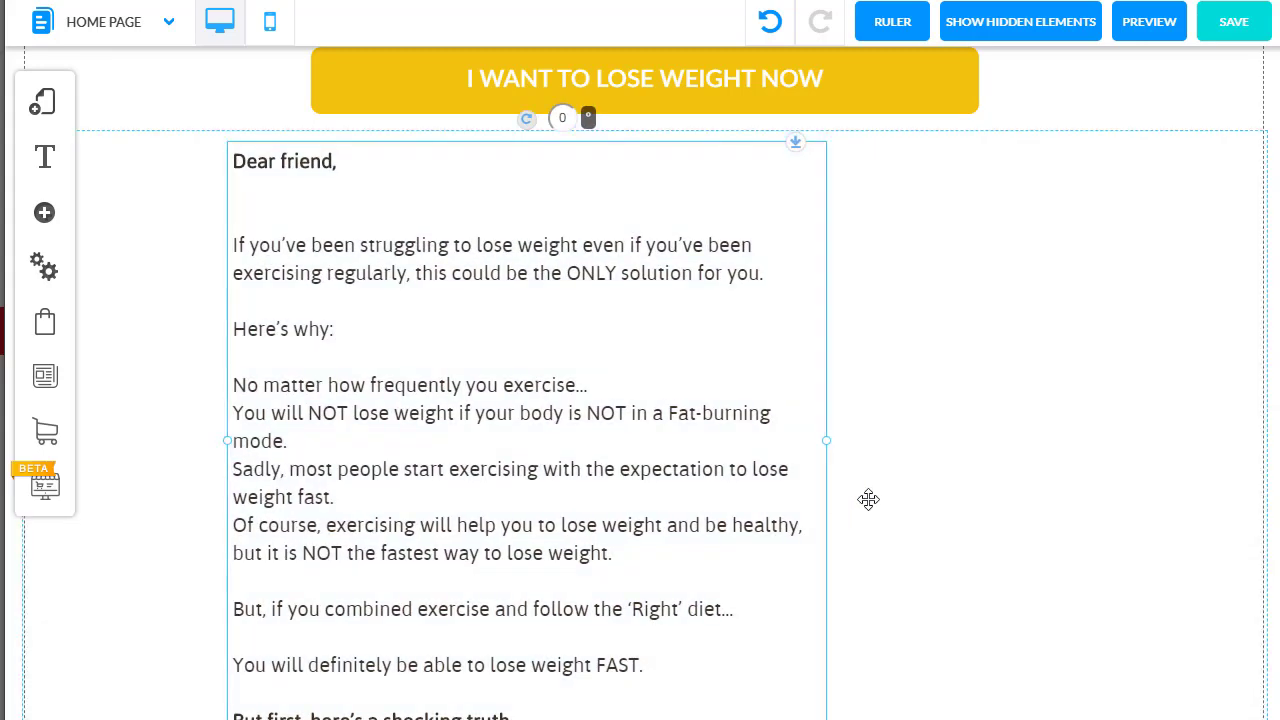
left_click_drag(832, 452, 1011, 431)
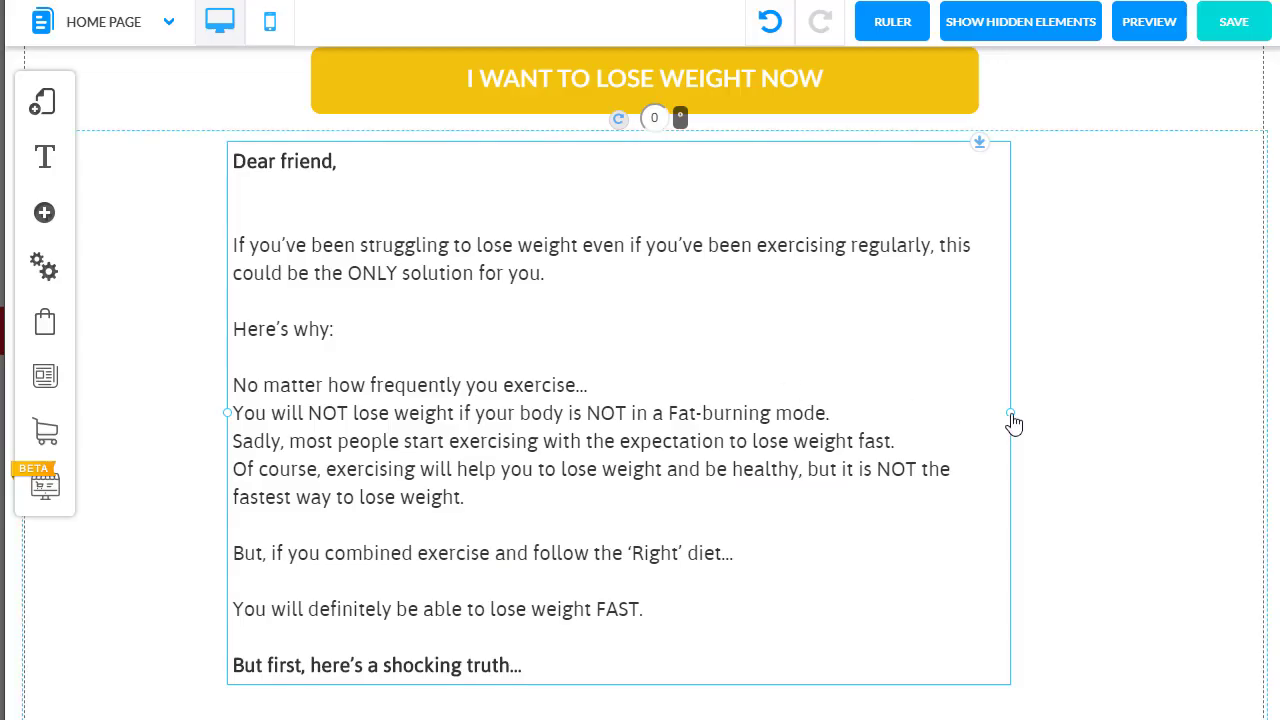
left_click_drag(1012, 418, 1089, 418)
Step: Indent the list lines under "Here's why:", from "No matter how frequently you exercise..." through the wrapped "way to lose weight."
double_click(234, 390)
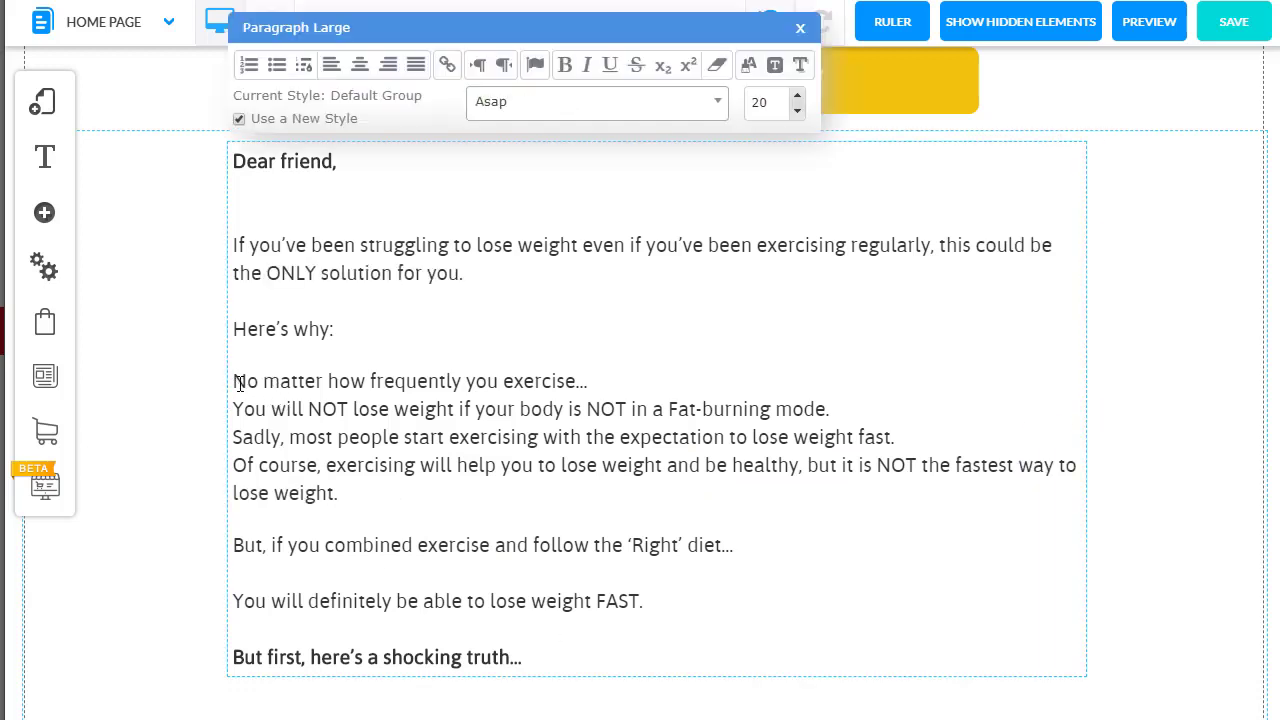
key("Tab")
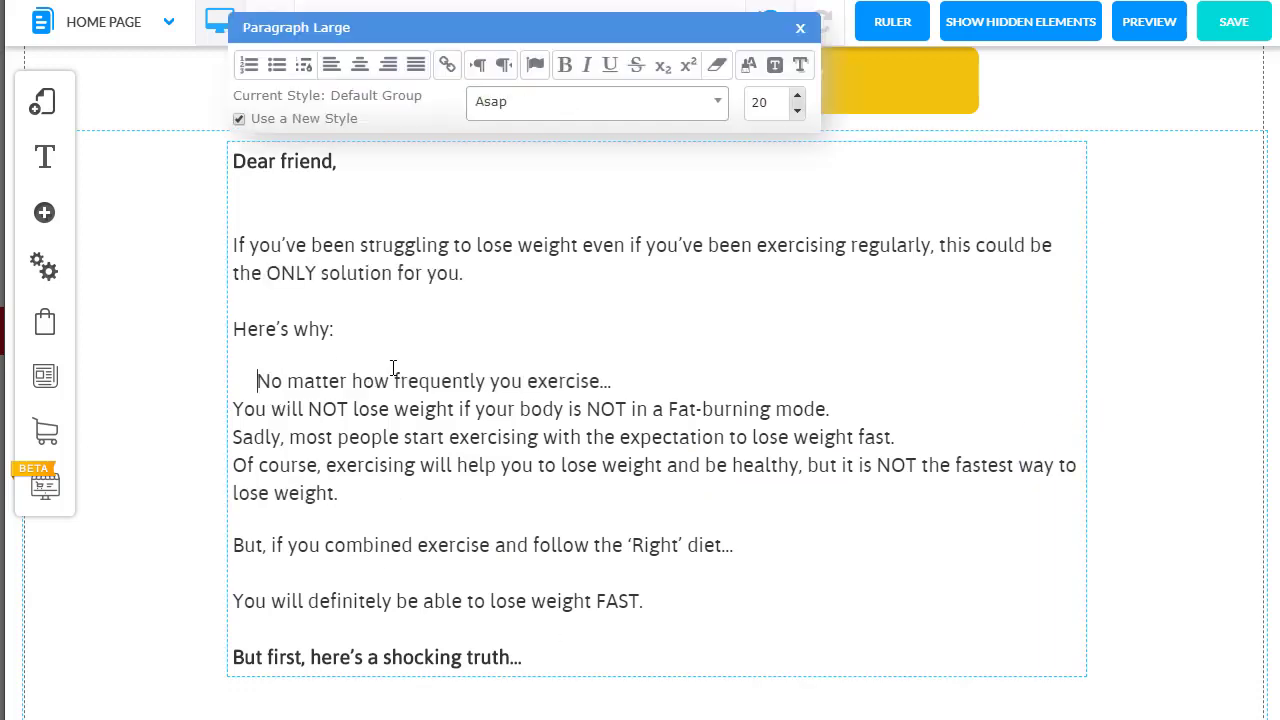
key("BackSpace")
key("BackSpace")
key("BackSpace")
key("BackSpace")
key("BackSpace")
left_click(237, 409)
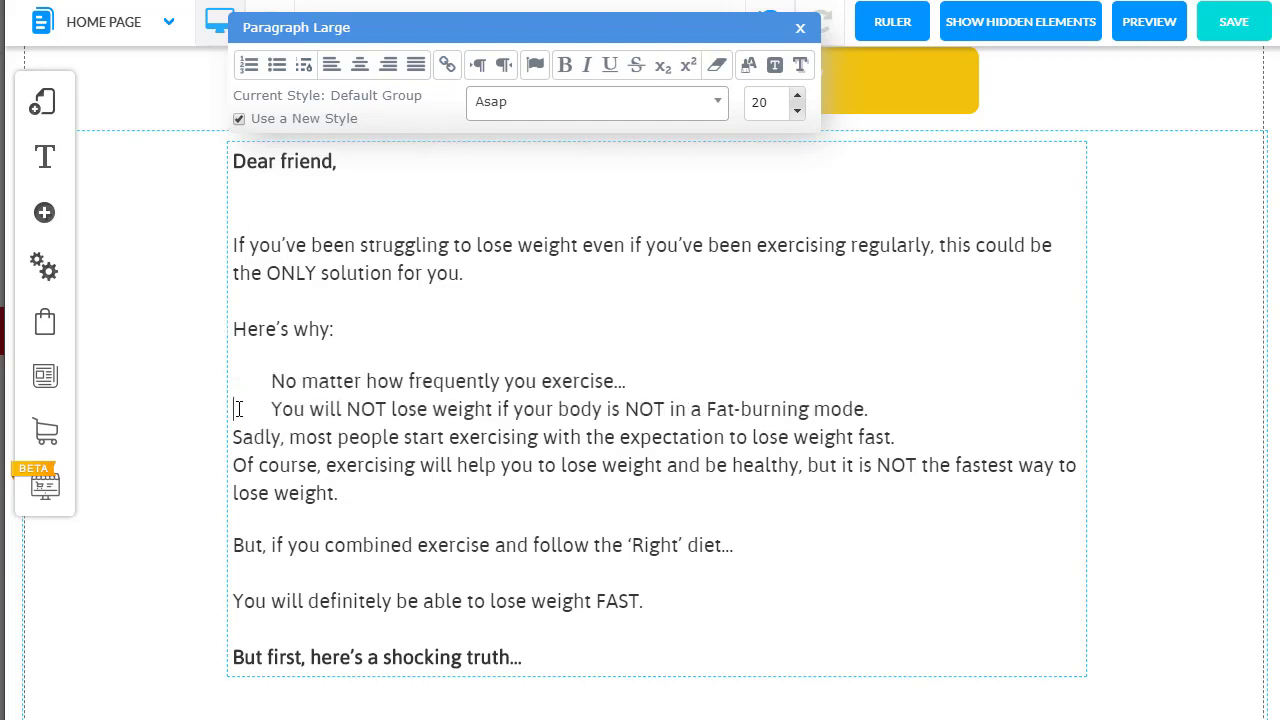
key("Down")
key("Tab")
key("Down")
key("Tab")
key("Down")
key("Tab")
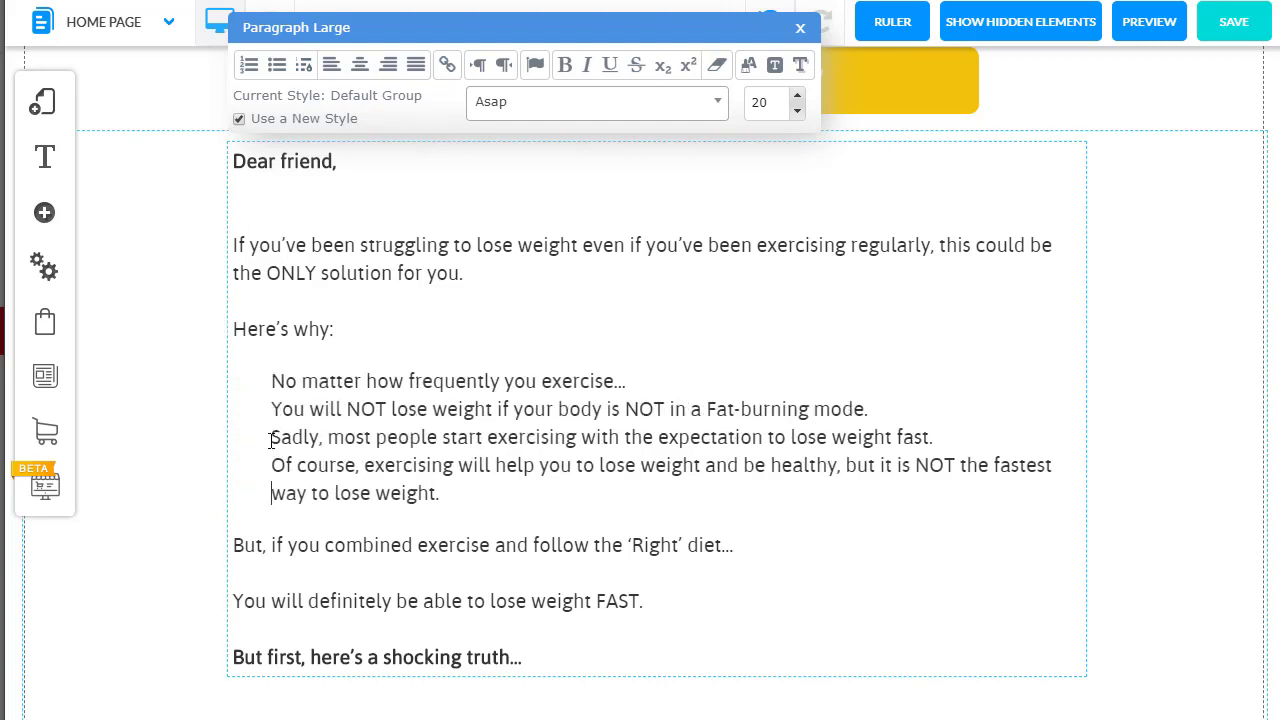
Step: Break the last list item after "NOT the" so that "fastest" starts its indented second line, then finish editing the text
key("Escape")
double_click(995, 464)
key("Return")
key("ctrl+Delete")
type("FAST")
key("BackSpace")
key("BackSpace")
key("BackSpace")
key("BackSpace")
type("fastest")
left_click(146, 428)
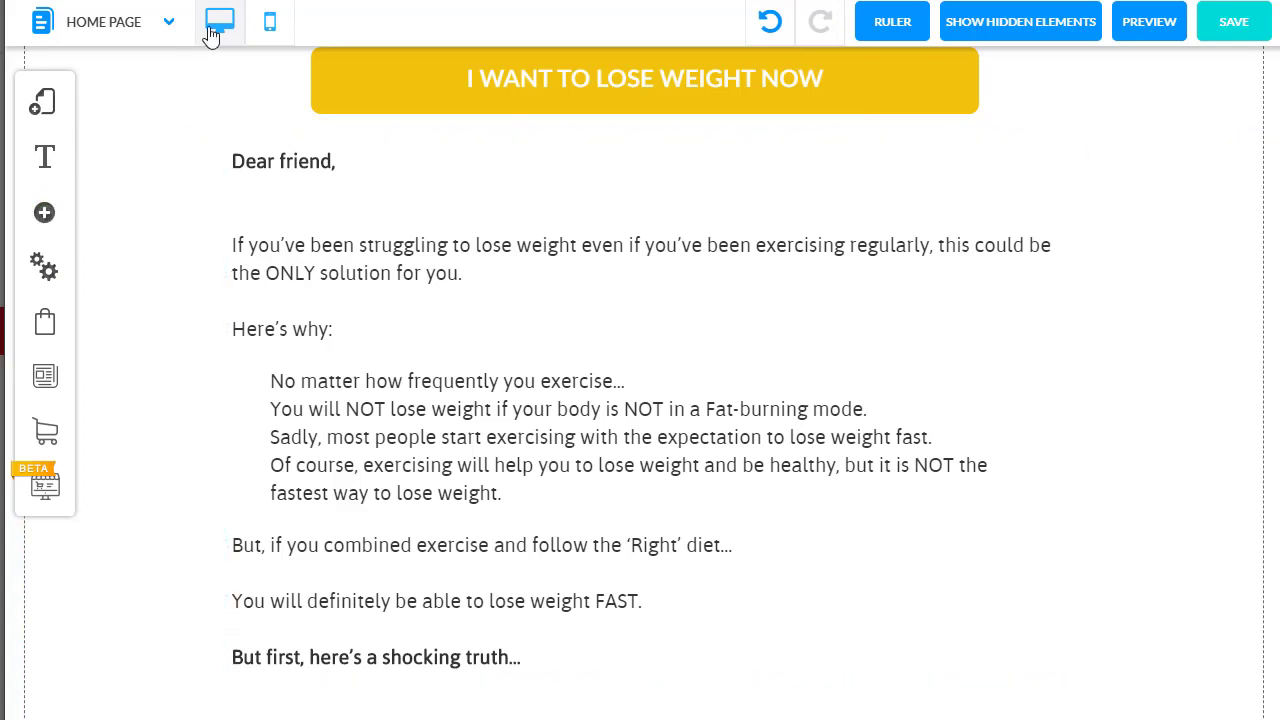
Step: Show the ruler and place a vertical guide along the left edge of the letter text
left_click(892, 24)
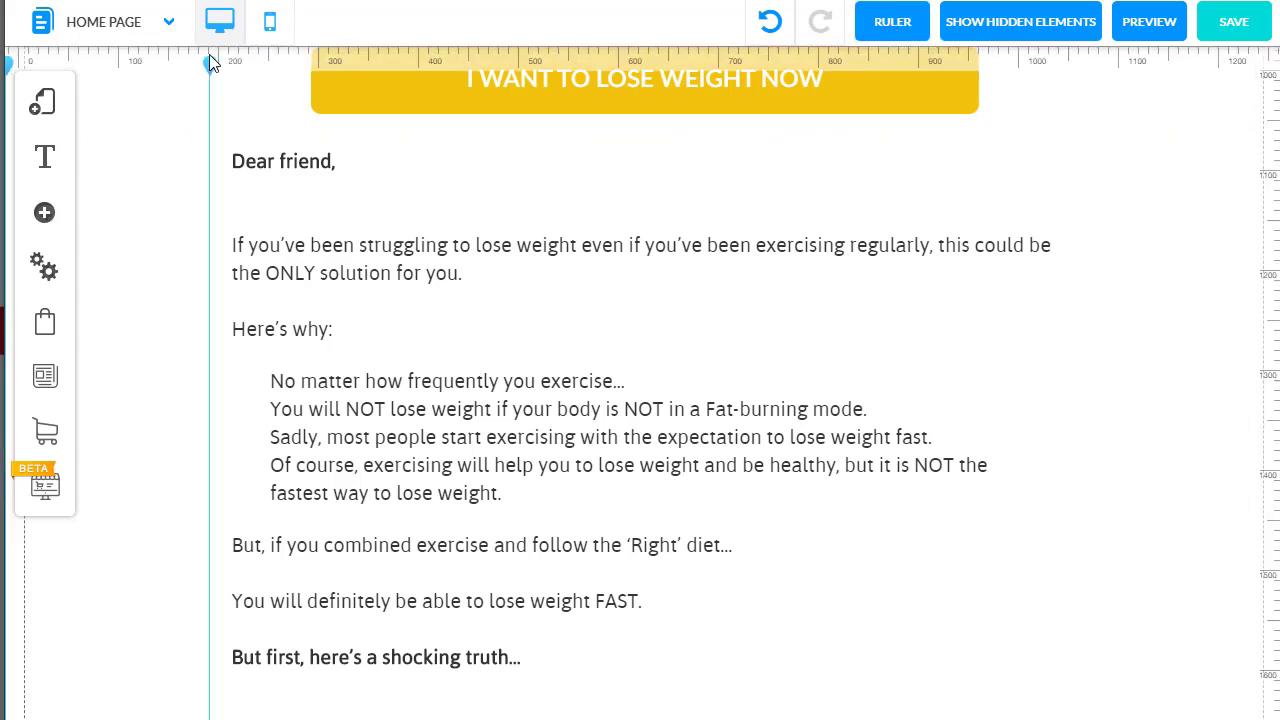
left_click_drag(210, 62, 228, 64)
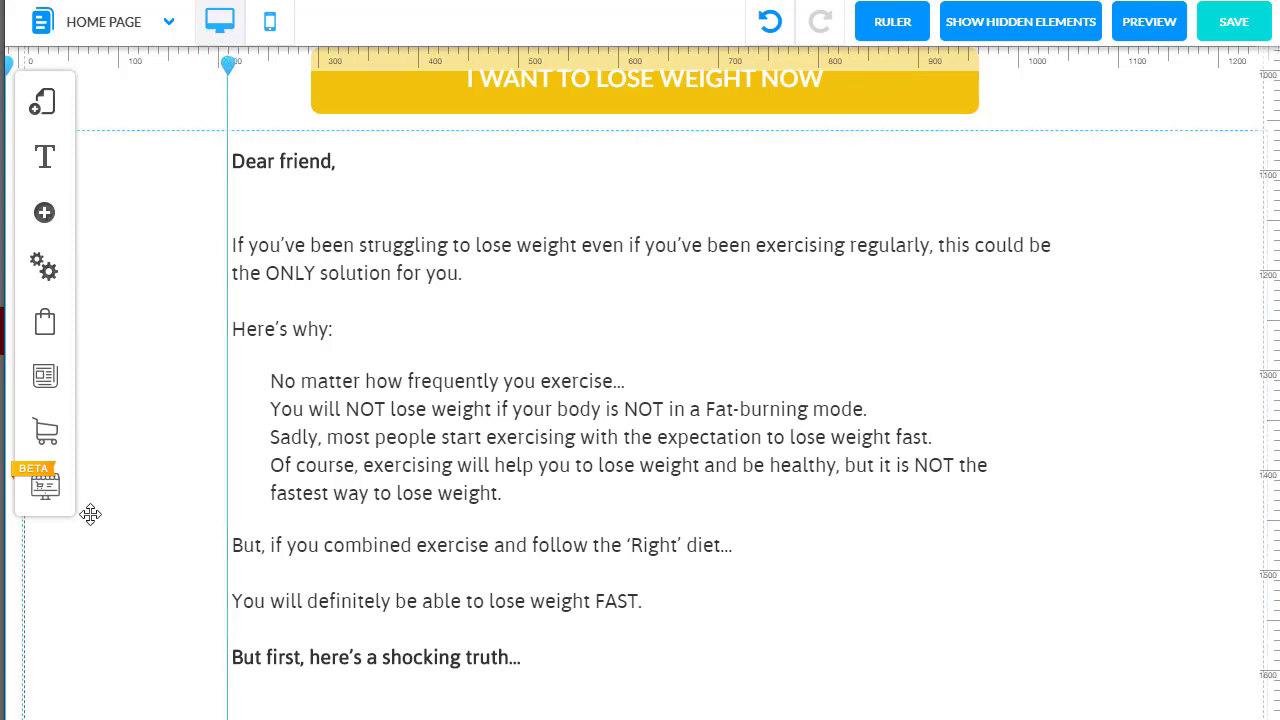
Step: Add a standard image element over the letter section and close the element list
left_click(47, 222)
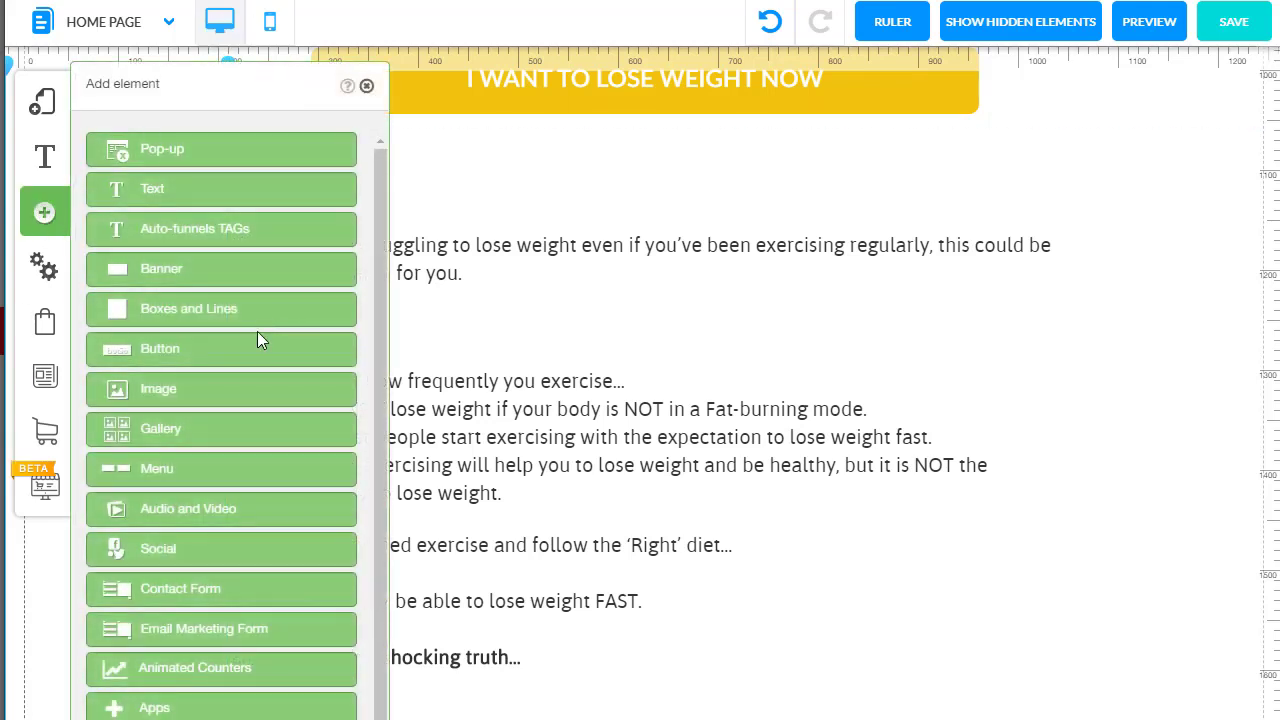
left_click(158, 396)
left_click(258, 278)
left_click_drag(787, 543, 905, 437)
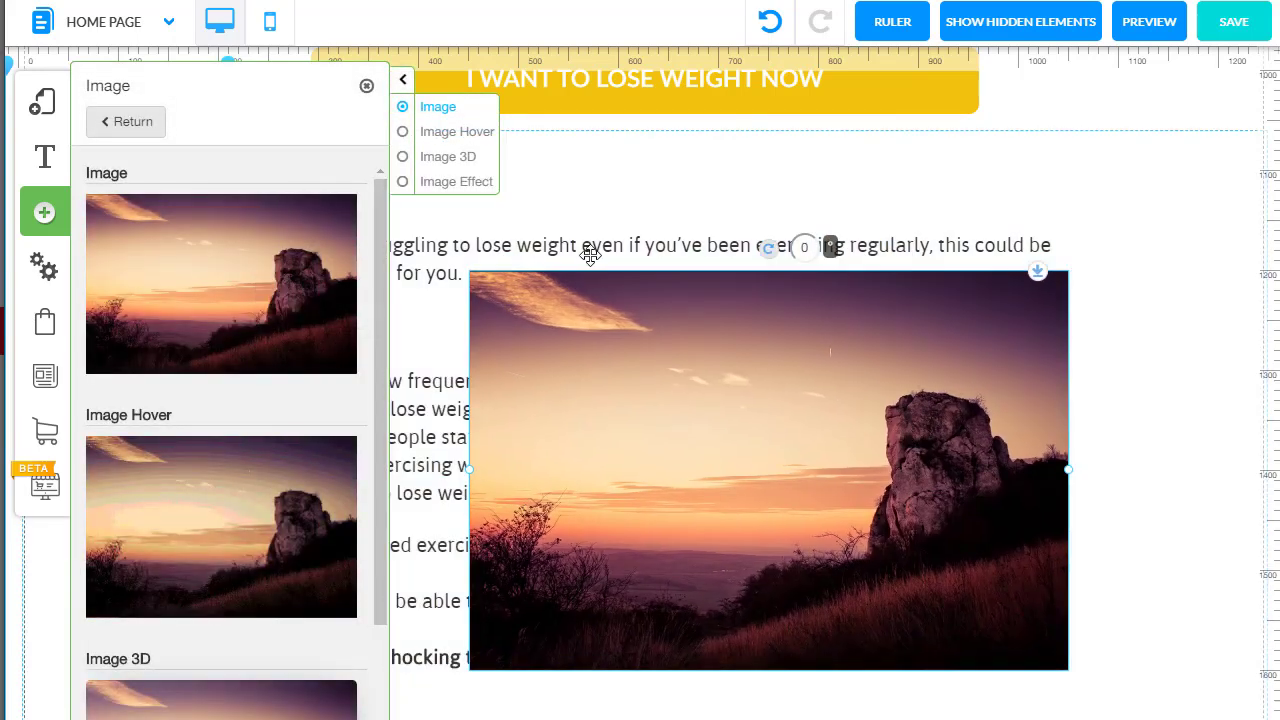
left_click(366, 90)
Step: Replace the placeholder image with the green dash graphic from the uploaded files
left_click(748, 474)
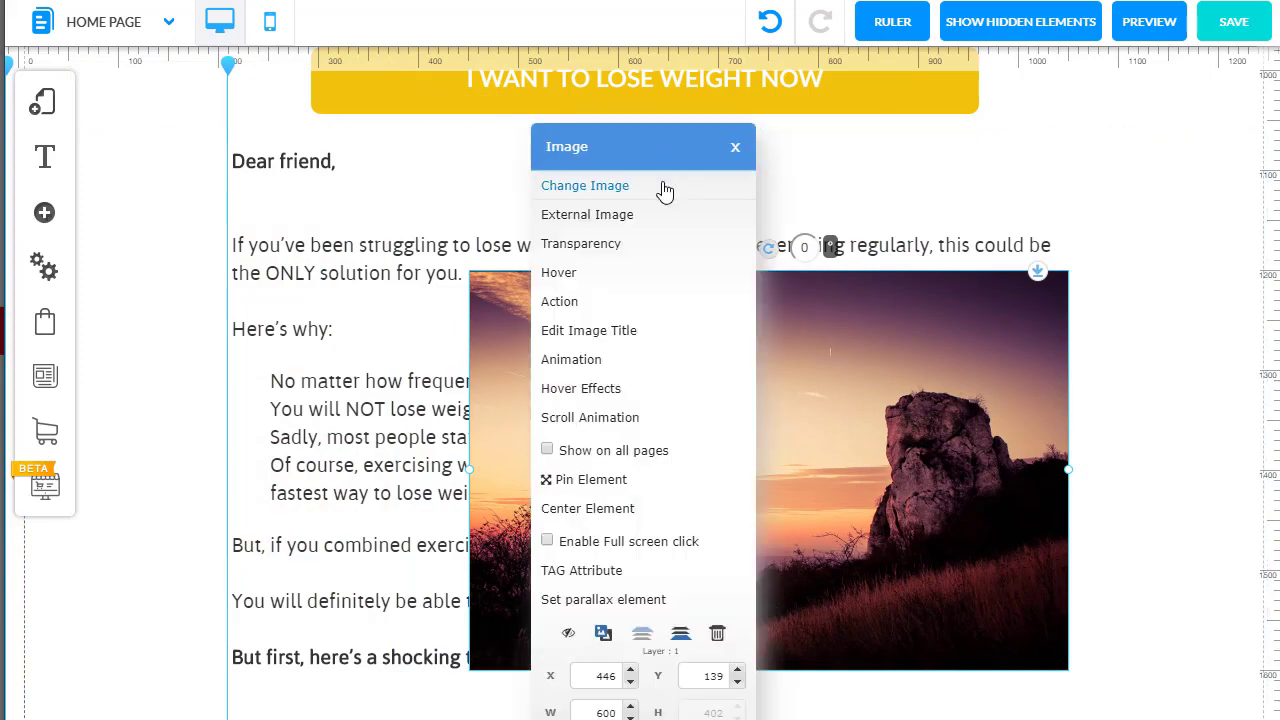
left_click(585, 186)
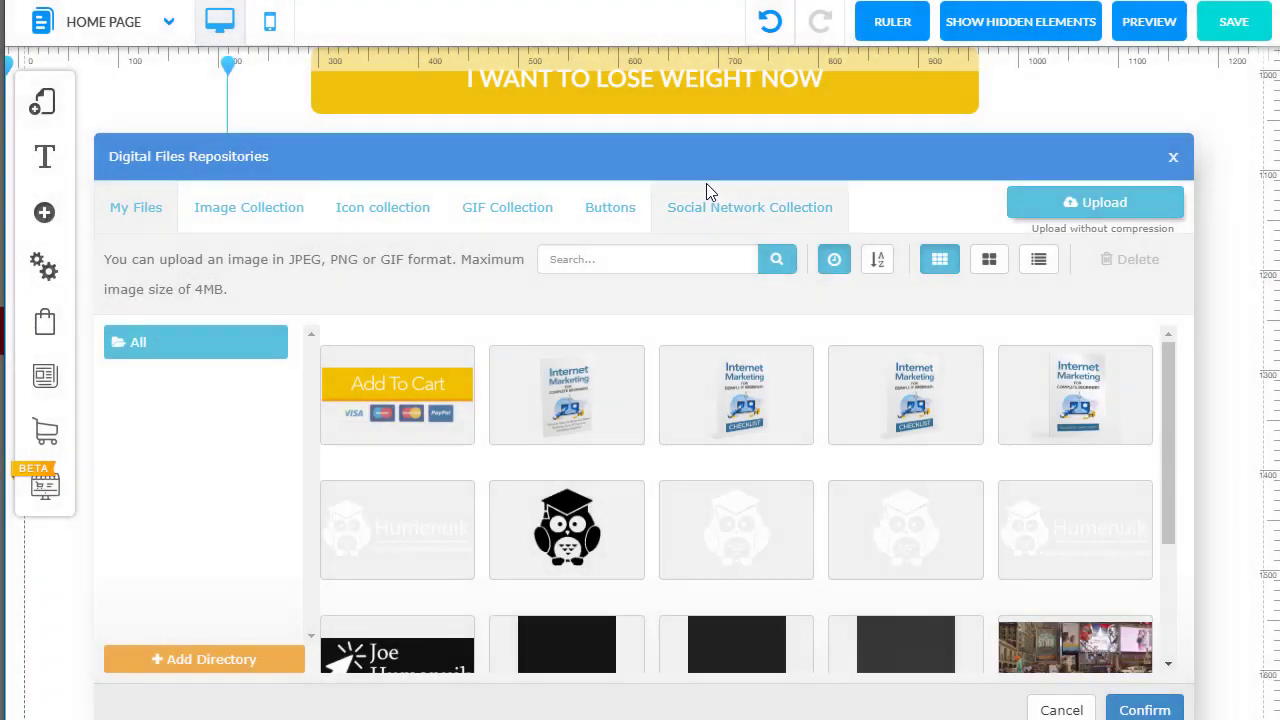
scroll(622, 503, "down", 10)
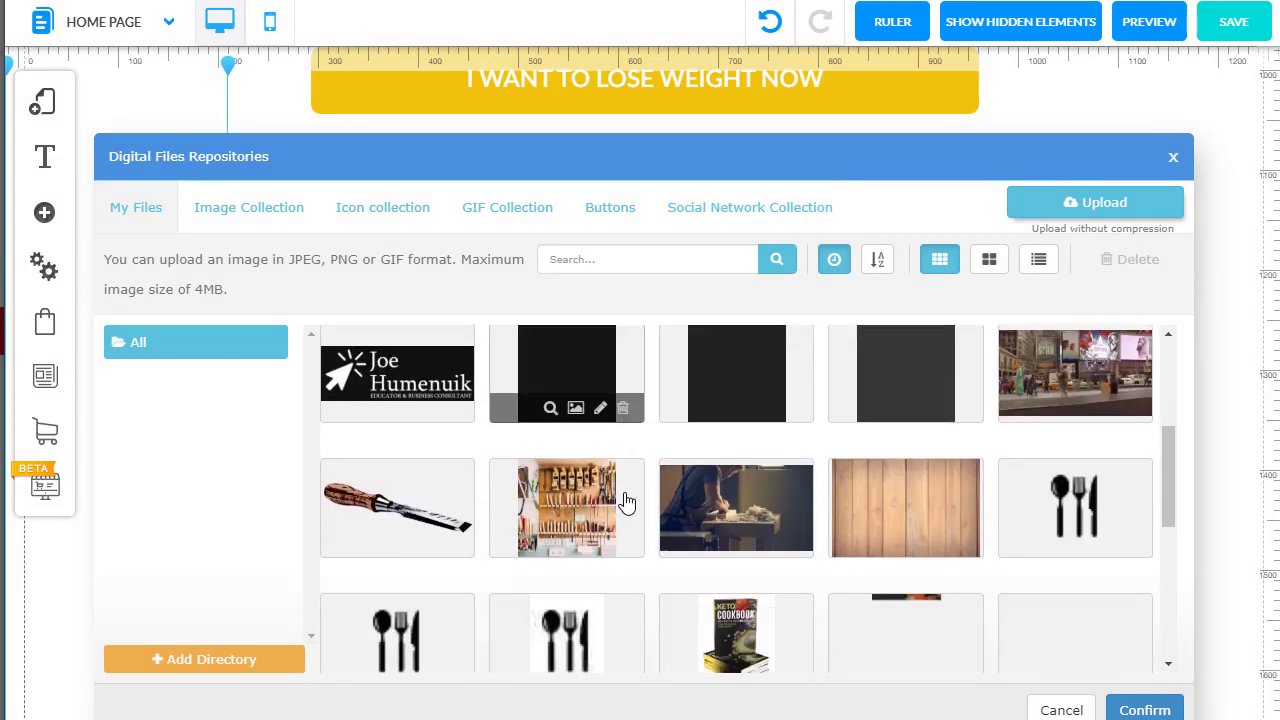
scroll(625, 505, "down", 5)
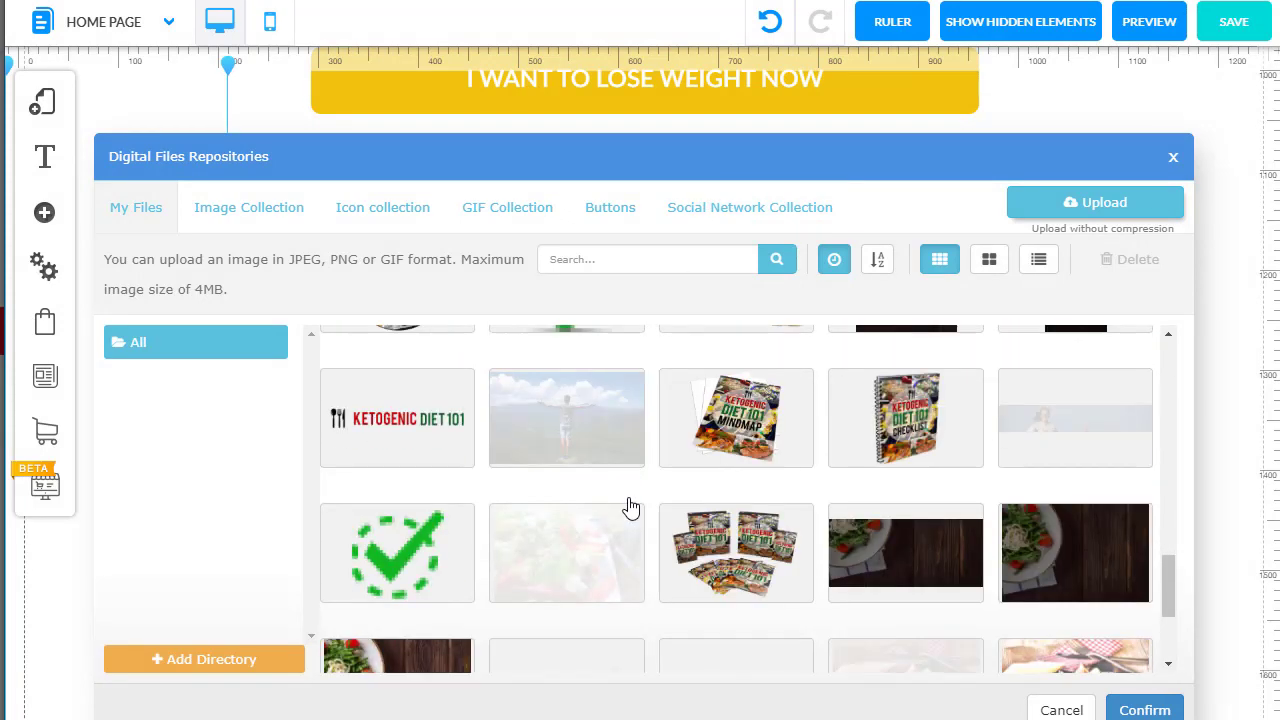
left_click(596, 490)
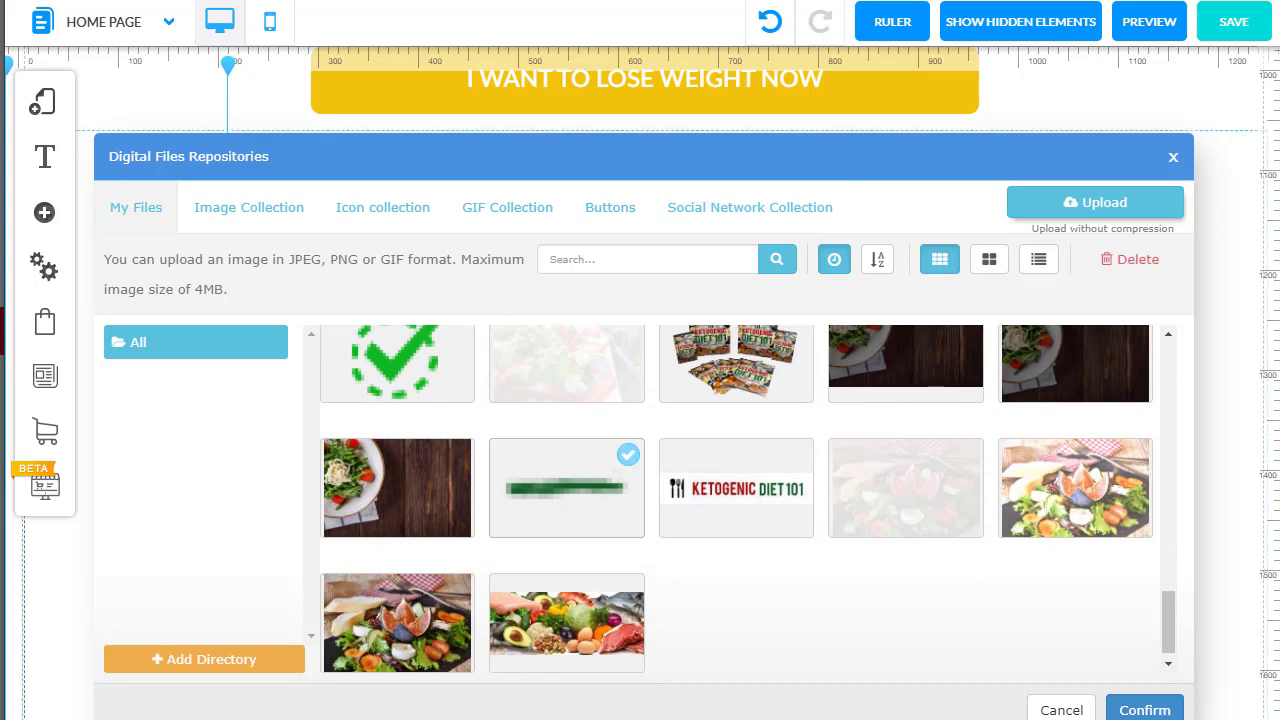
left_click(1144, 709)
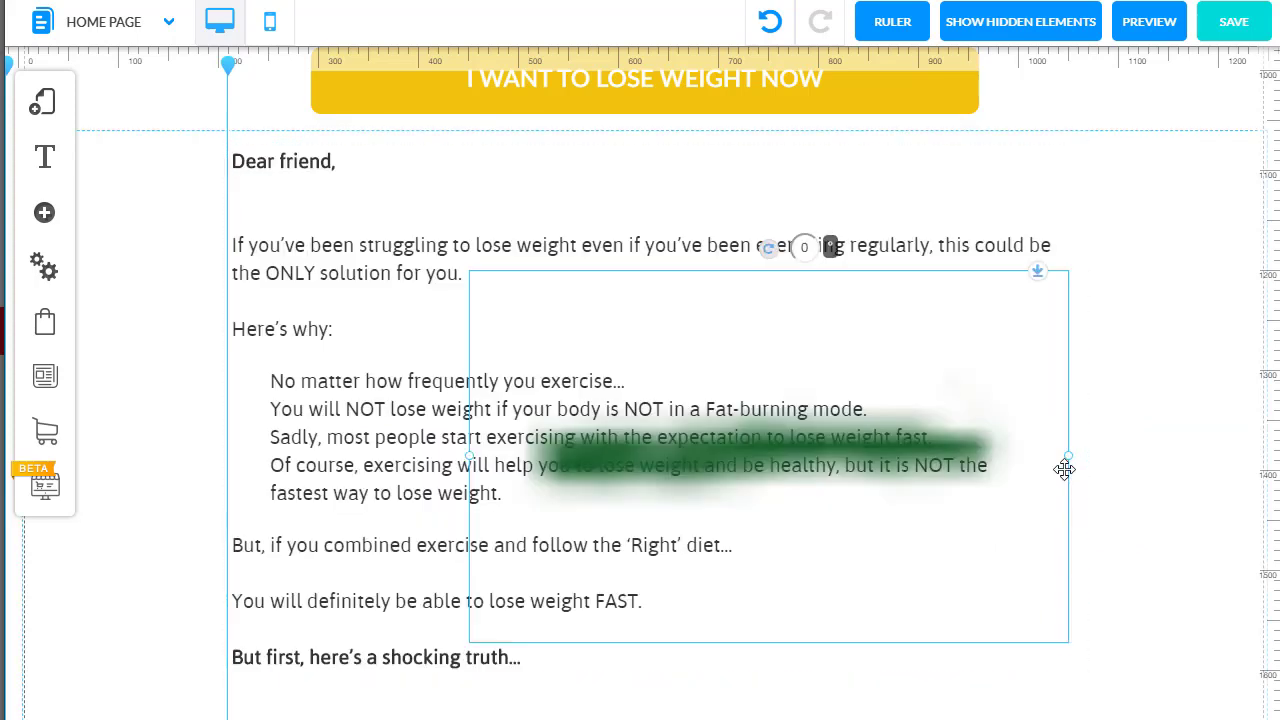
Step: Shrink the green dash to about 40 px wide and place it in front of "No matter how frequently you exercise..."
left_click_drag(1072, 465, 514, 352)
left_click_drag(494, 280, 255, 377)
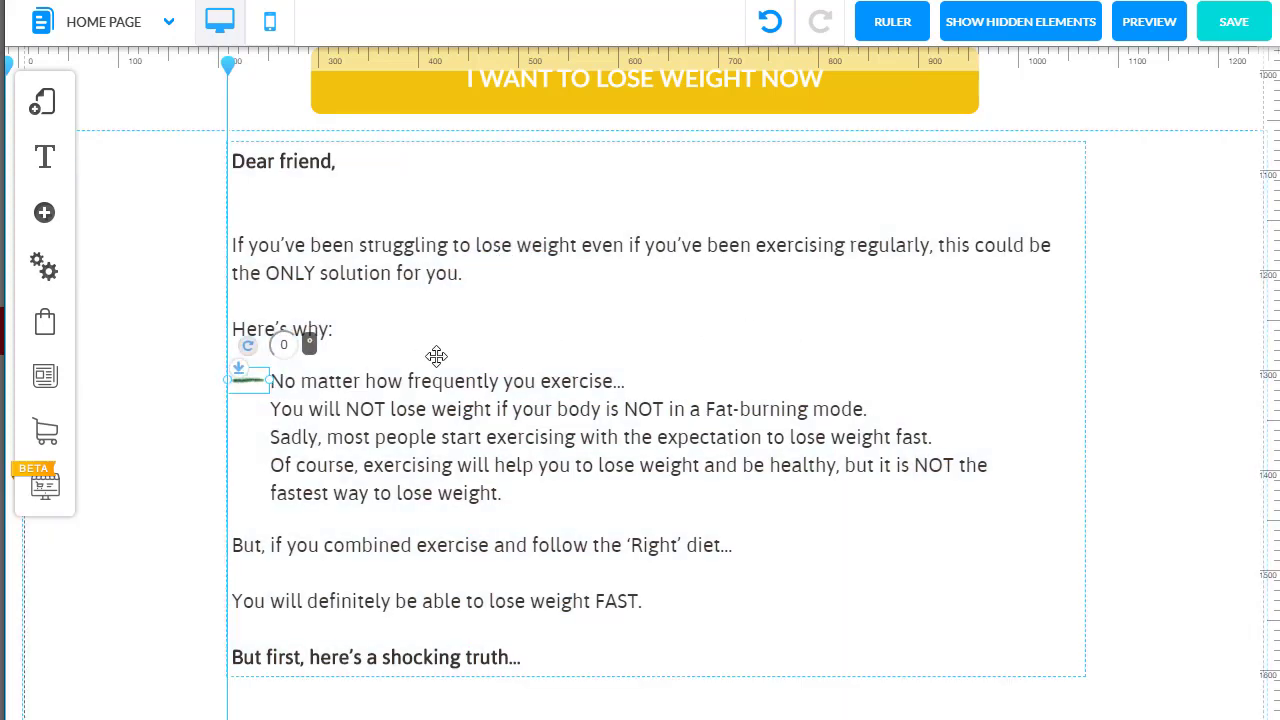
Step: Indent the four lines under "Here's why:" further and place a green dash in front of each, using the repositioned vertical guide
left_click_drag(228, 64, 219, 64)
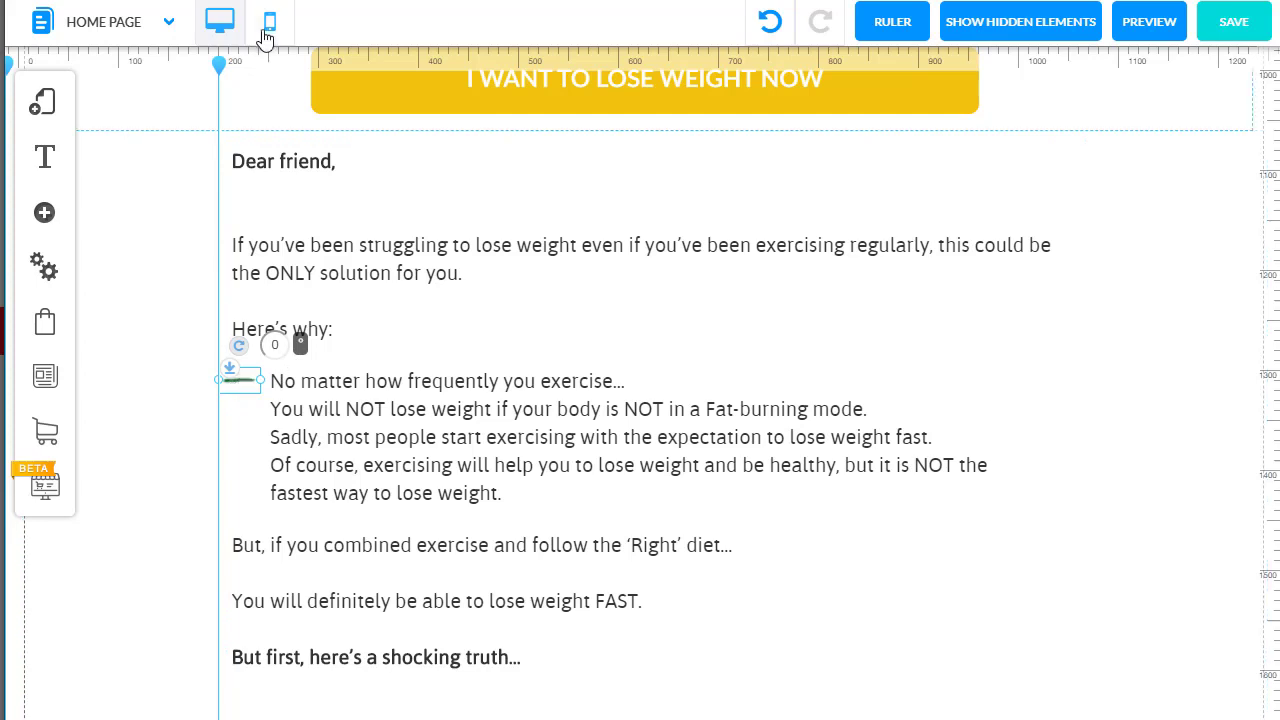
left_click_drag(224, 55, 238, 60)
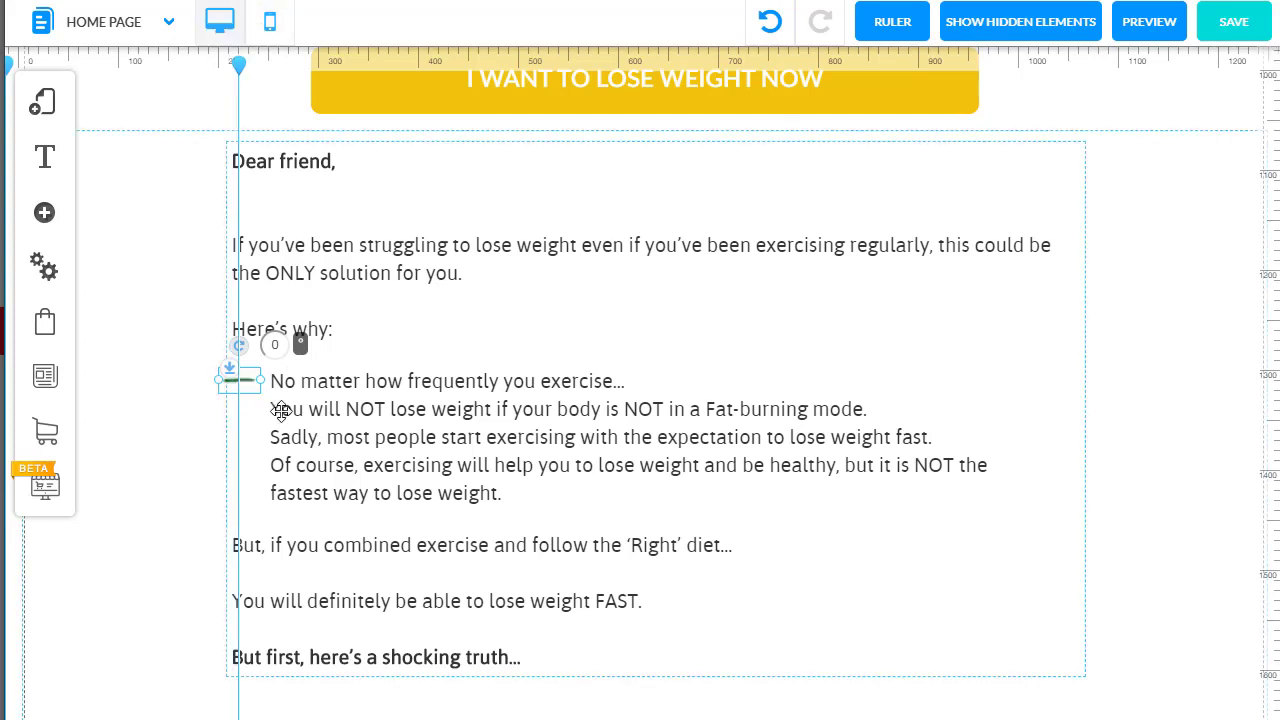
double_click(278, 382)
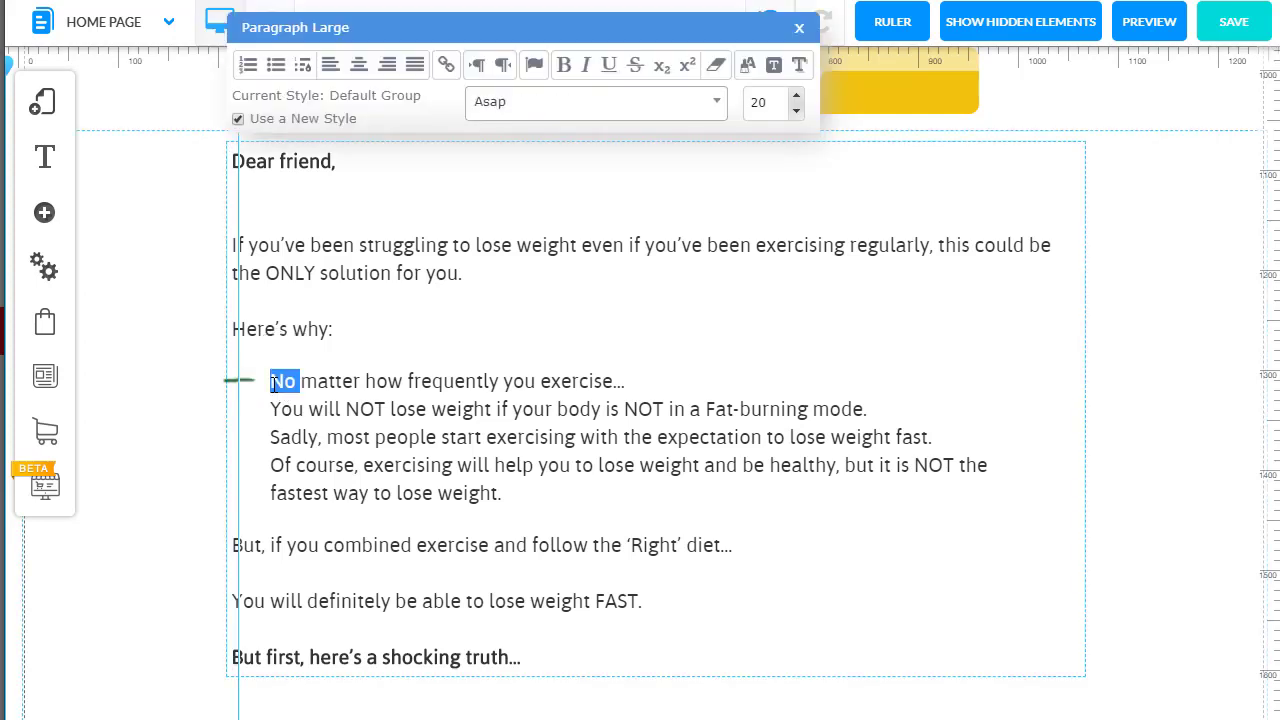
left_click(273, 406)
left_click(270, 437)
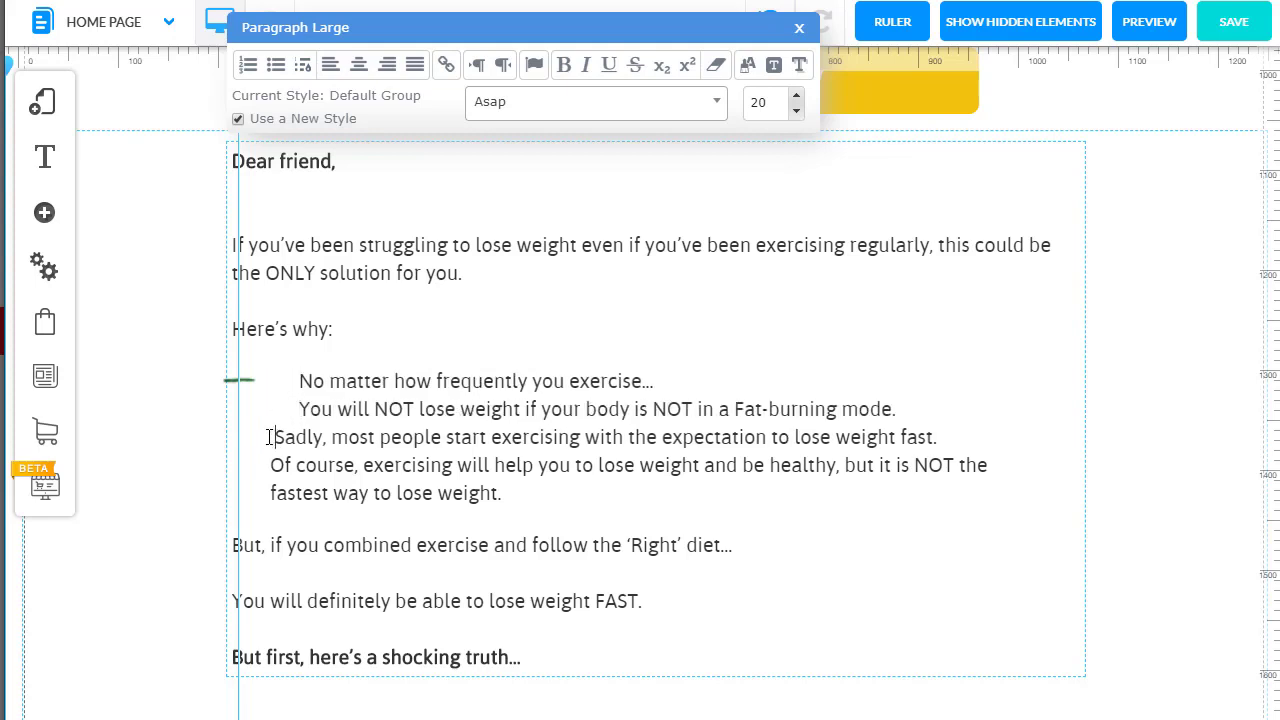
left_click(271, 465)
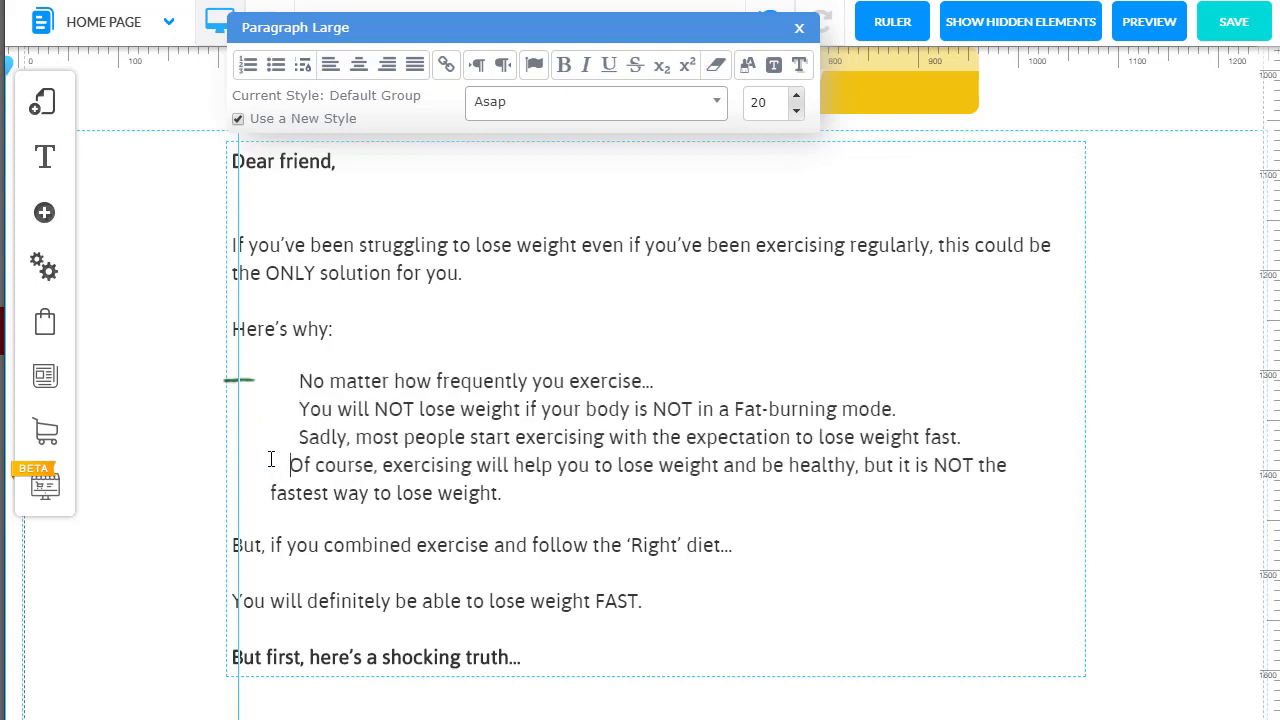
left_click(268, 376)
left_click_drag(268, 376, 268, 466)
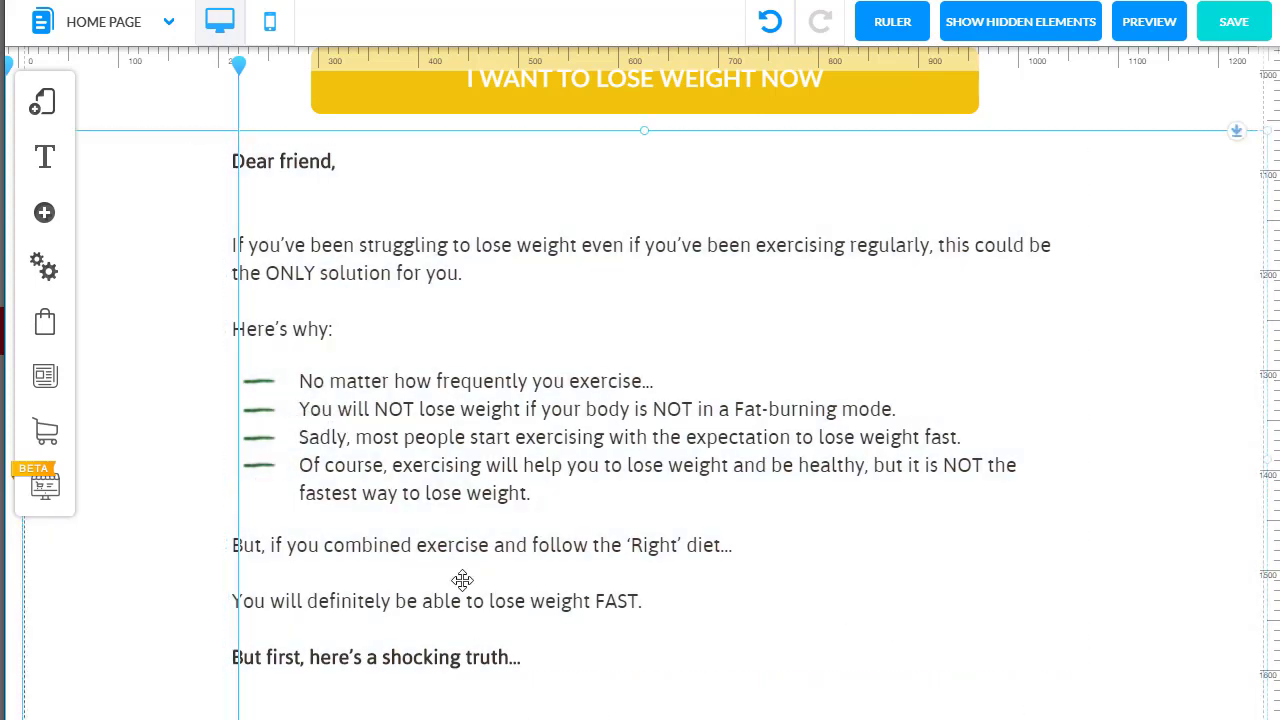
Step: Set the inner background color of the letter section to the very light grey swatch
right_click(137, 460)
left_click(590, 287)
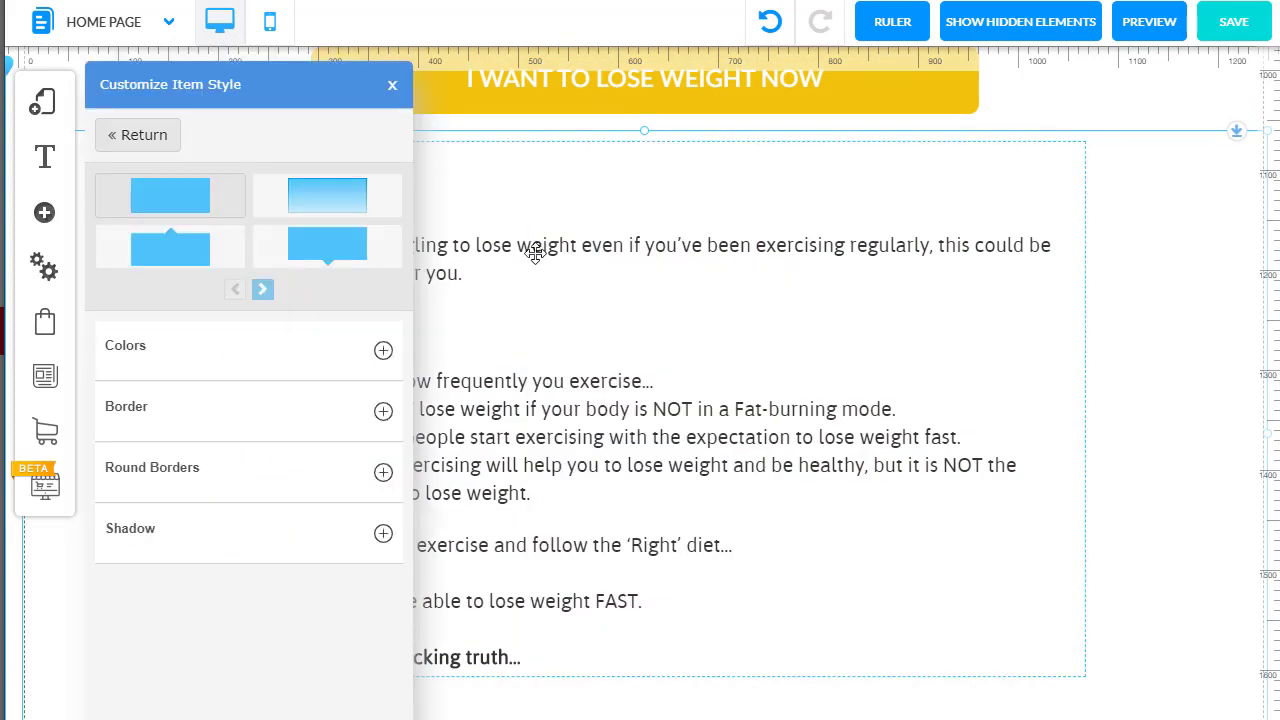
left_click(214, 345)
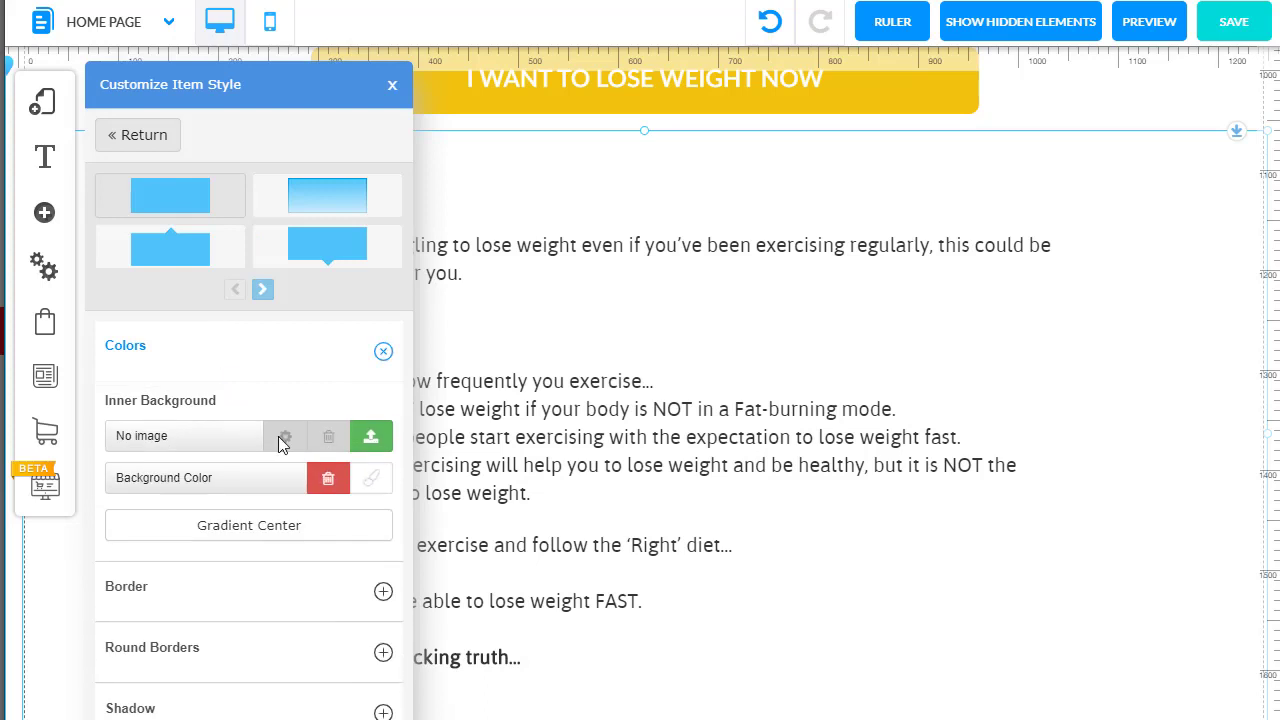
left_click(378, 480)
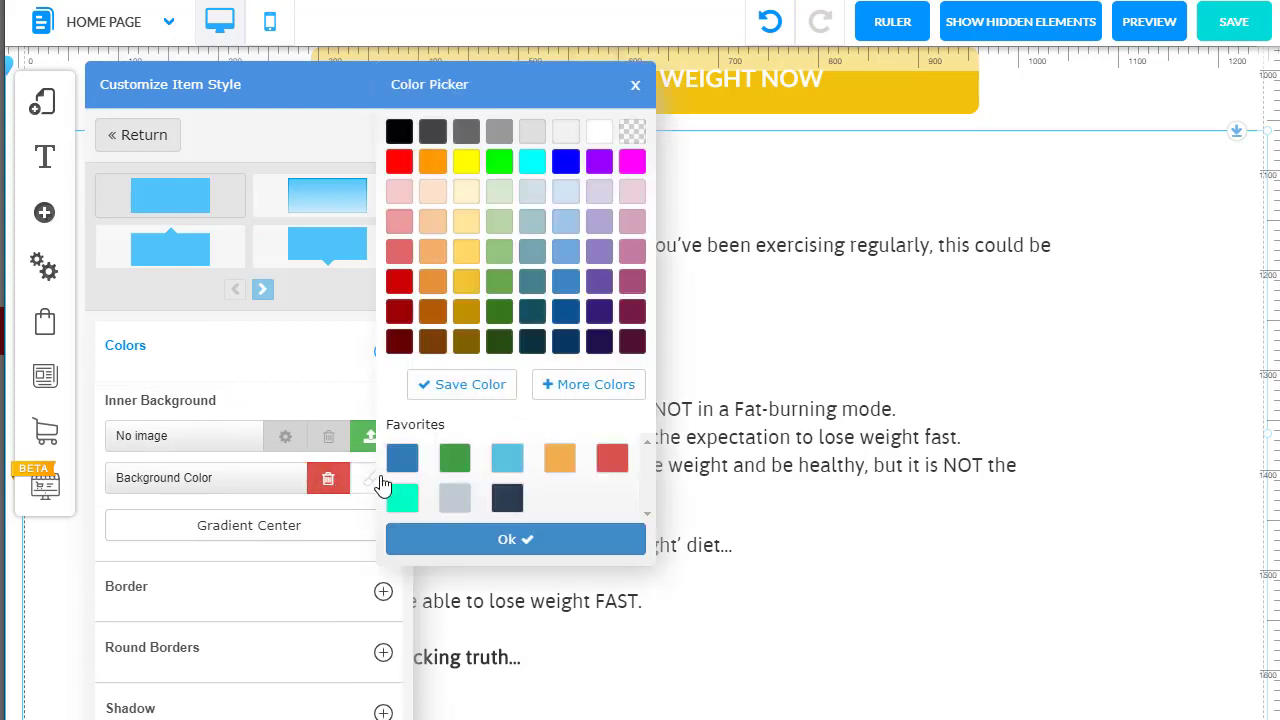
left_click(563, 138)
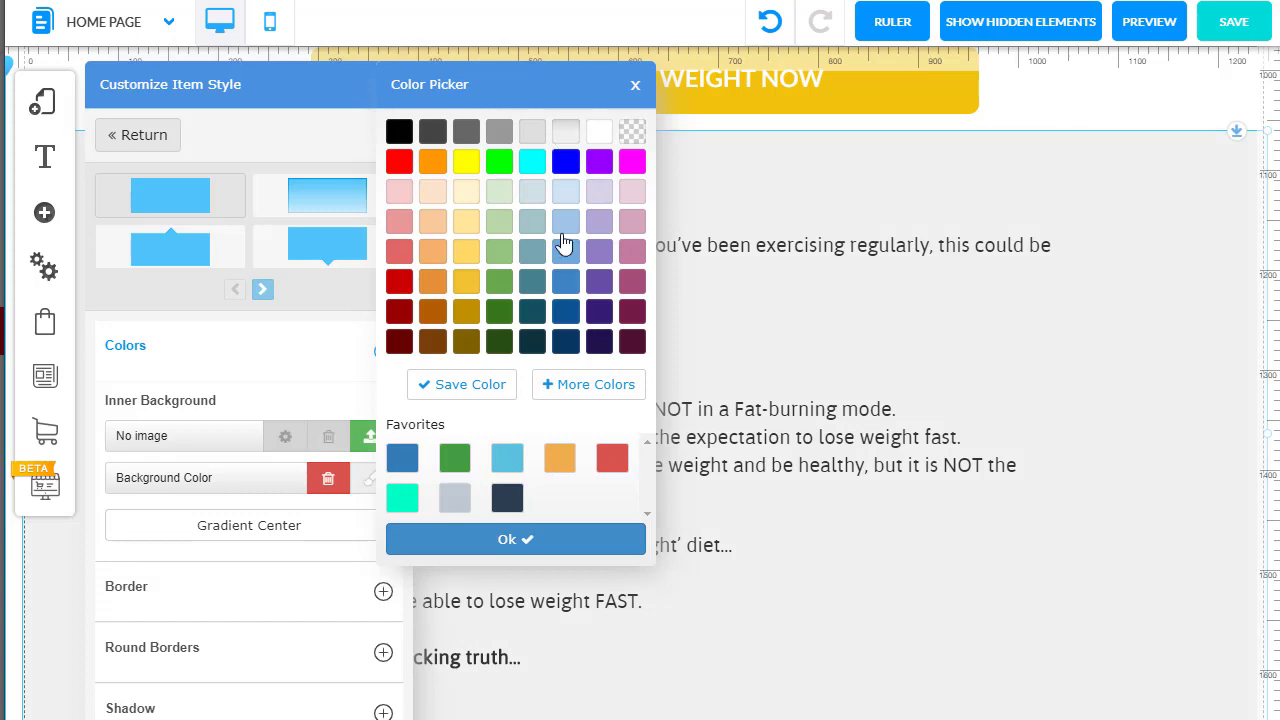
left_click(578, 548)
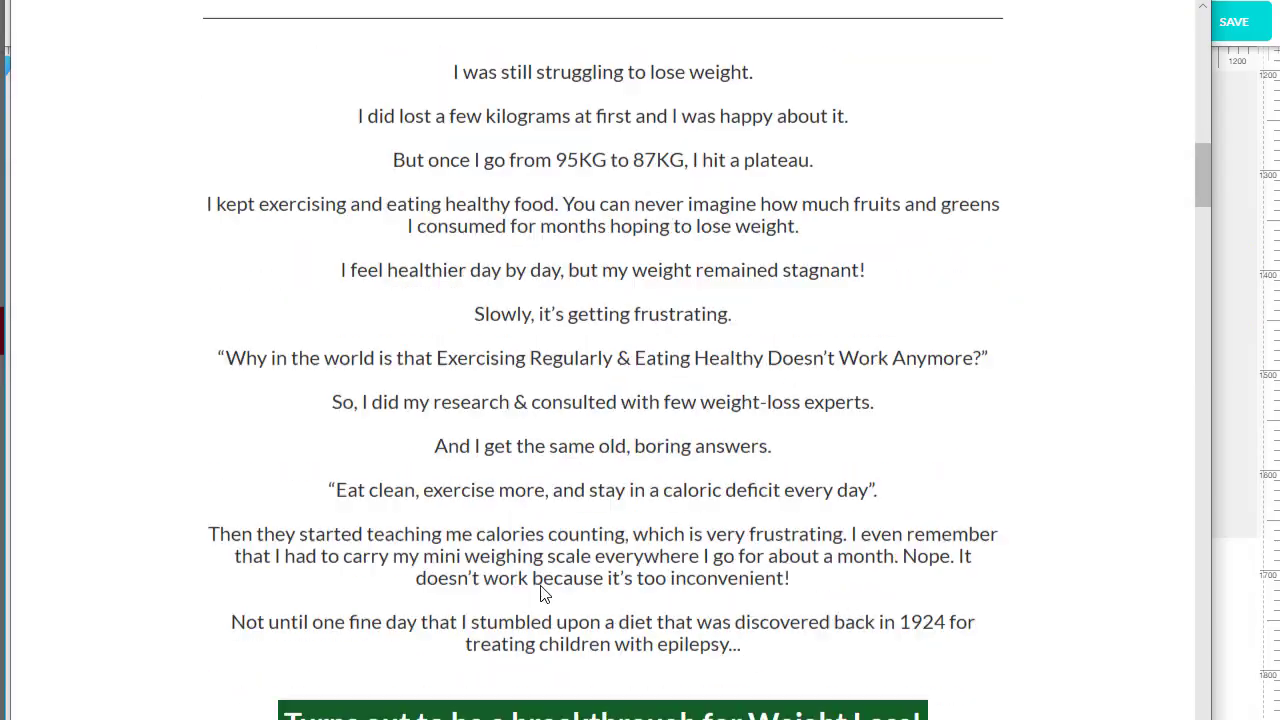
Step: Check the heading's divider line on the reference page and place a custom HTML element below the grey letter section
scroll(527, 510, "up", 5)
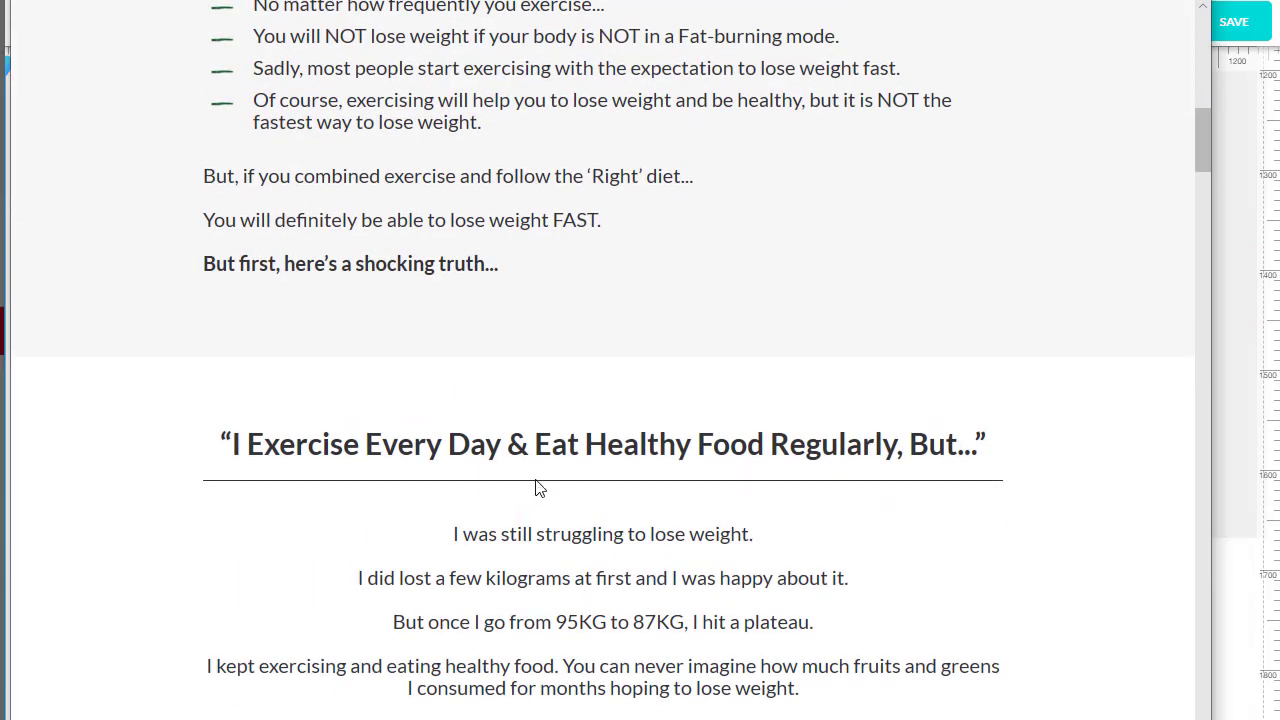
left_click_drag(1015, 490, 179, 450)
left_click_drag(233, 524, 772, 556)
left_click_drag(1000, 492, 100, 468)
left_click(280, 566)
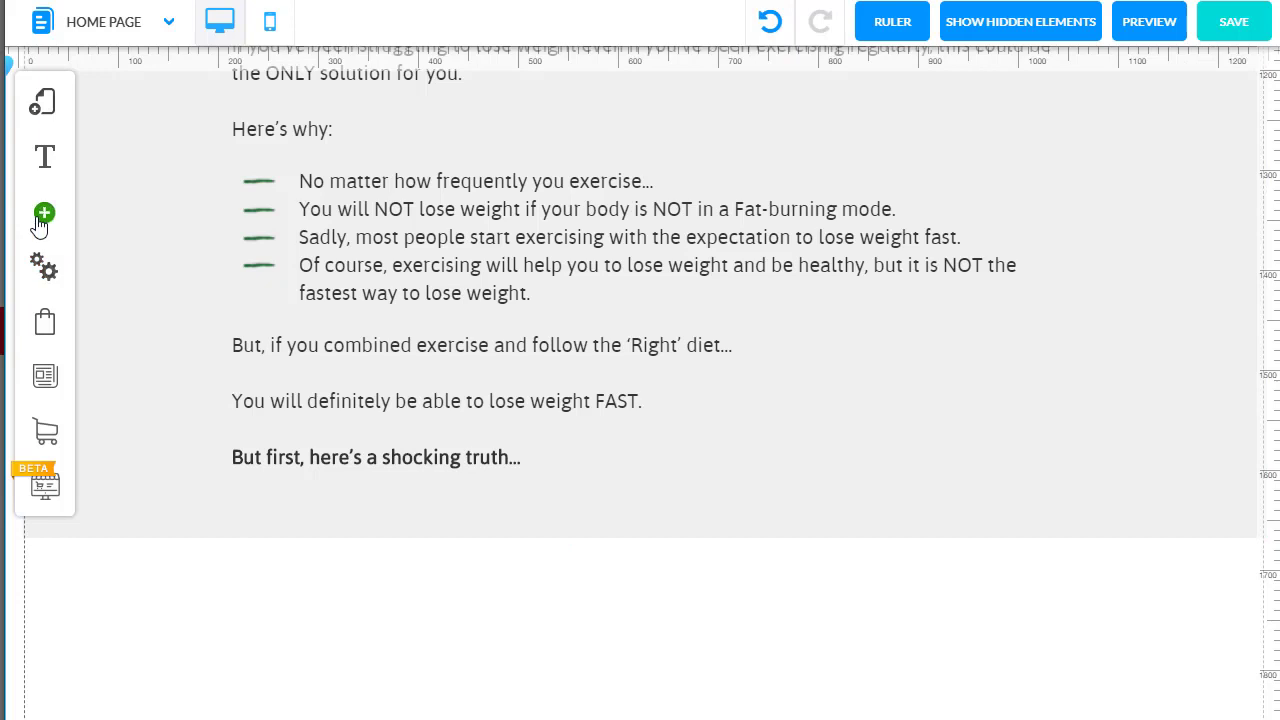
left_click(43, 215)
left_click(191, 710)
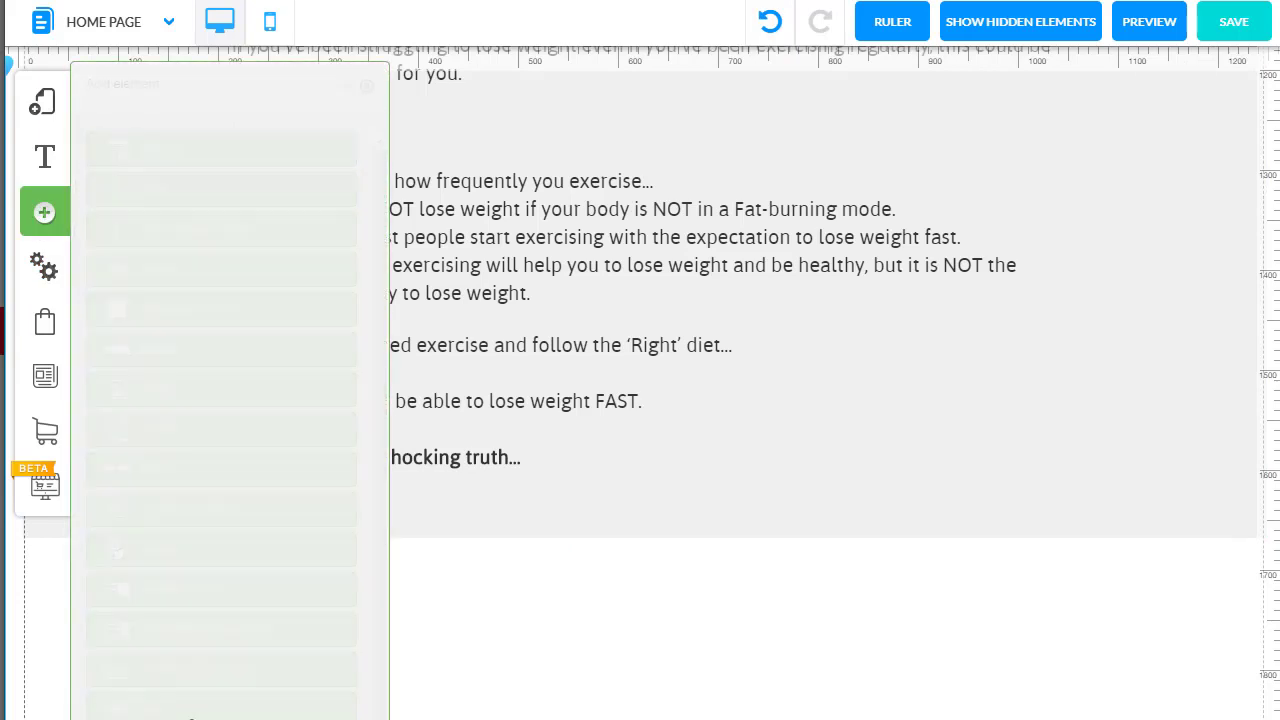
left_click_drag(240, 388, 545, 678)
left_click(545, 678)
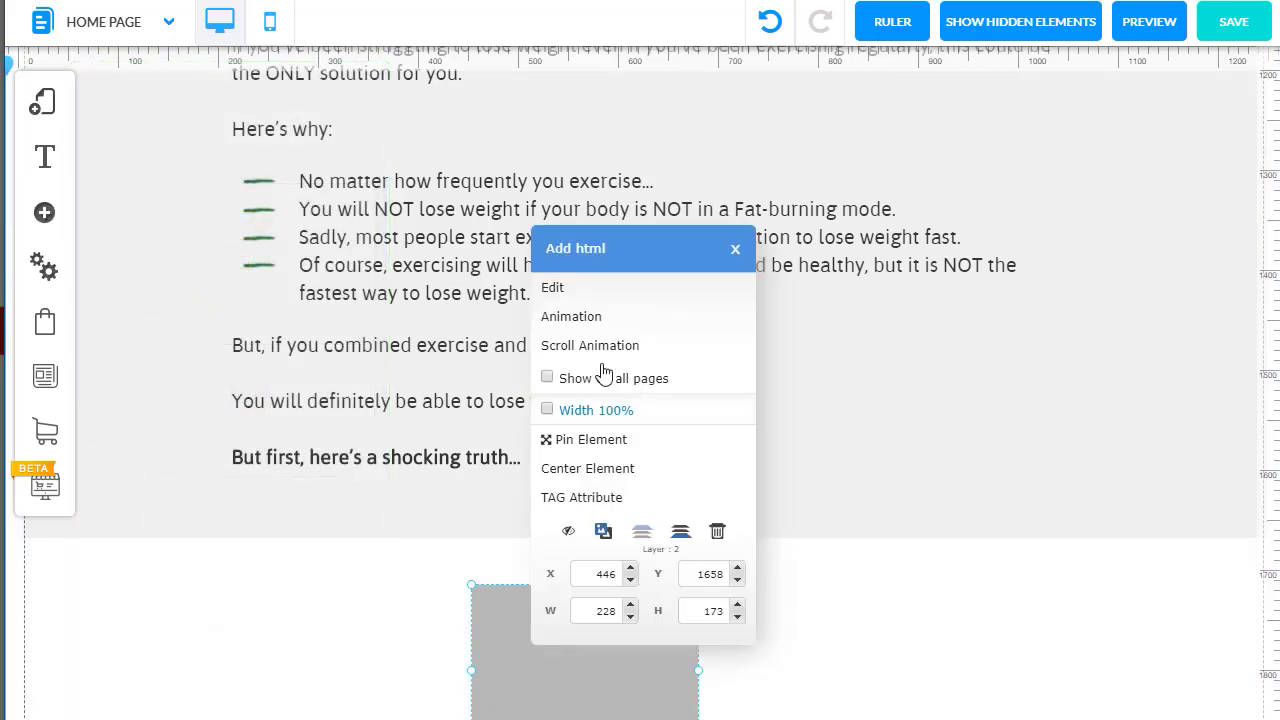
Step: Insert an <hr> tag between the head and body in the new HTML element's code and apply it
left_click(572, 289)
left_click(355, 390)
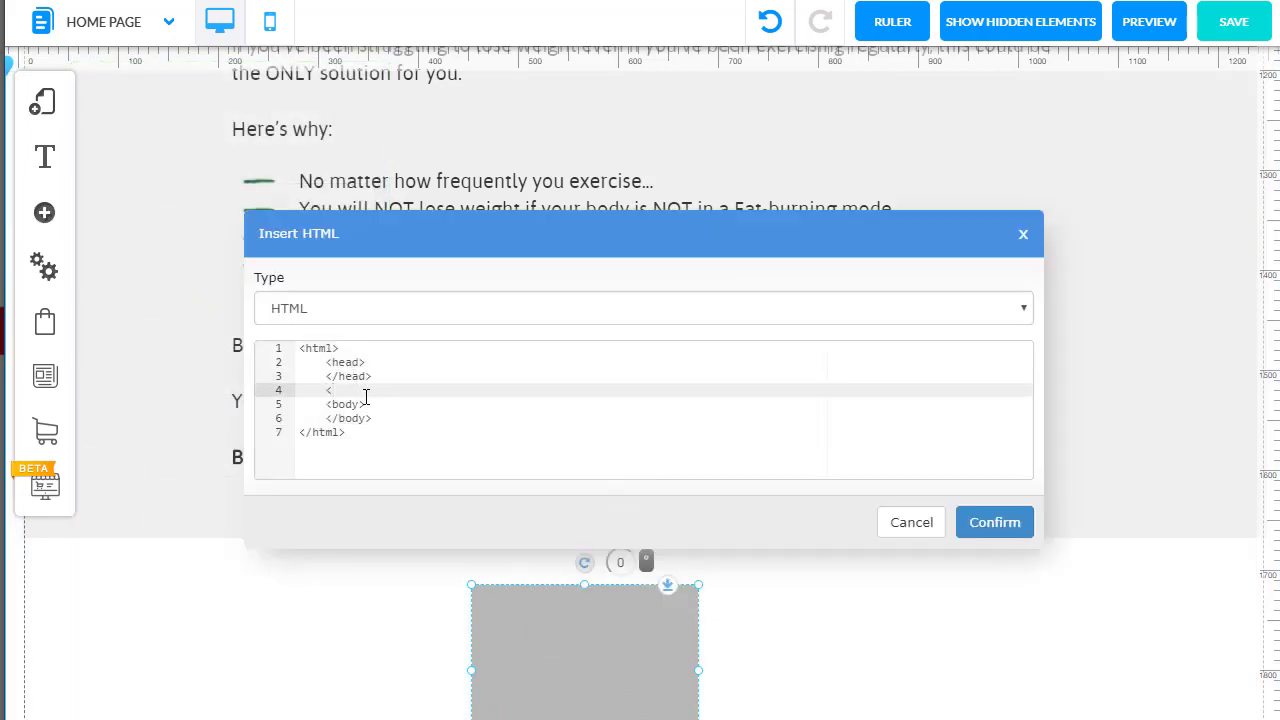
type("<hr>")
key("Return")
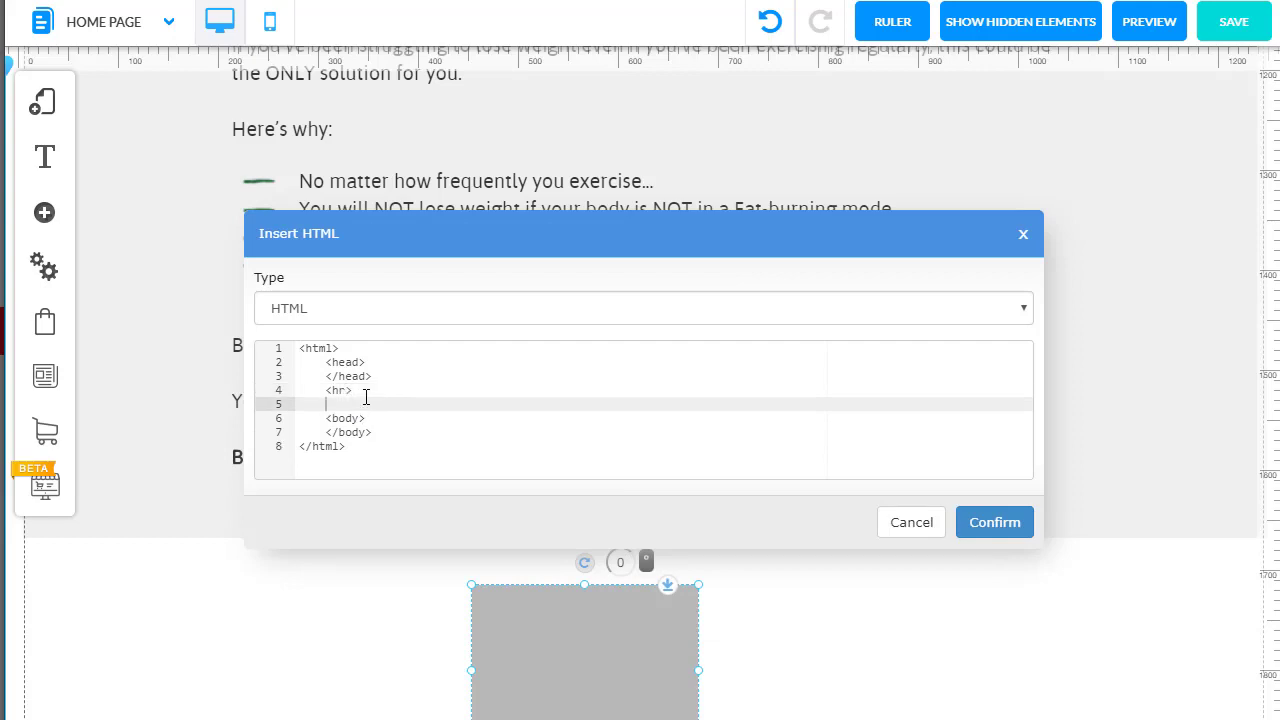
left_click(994, 520)
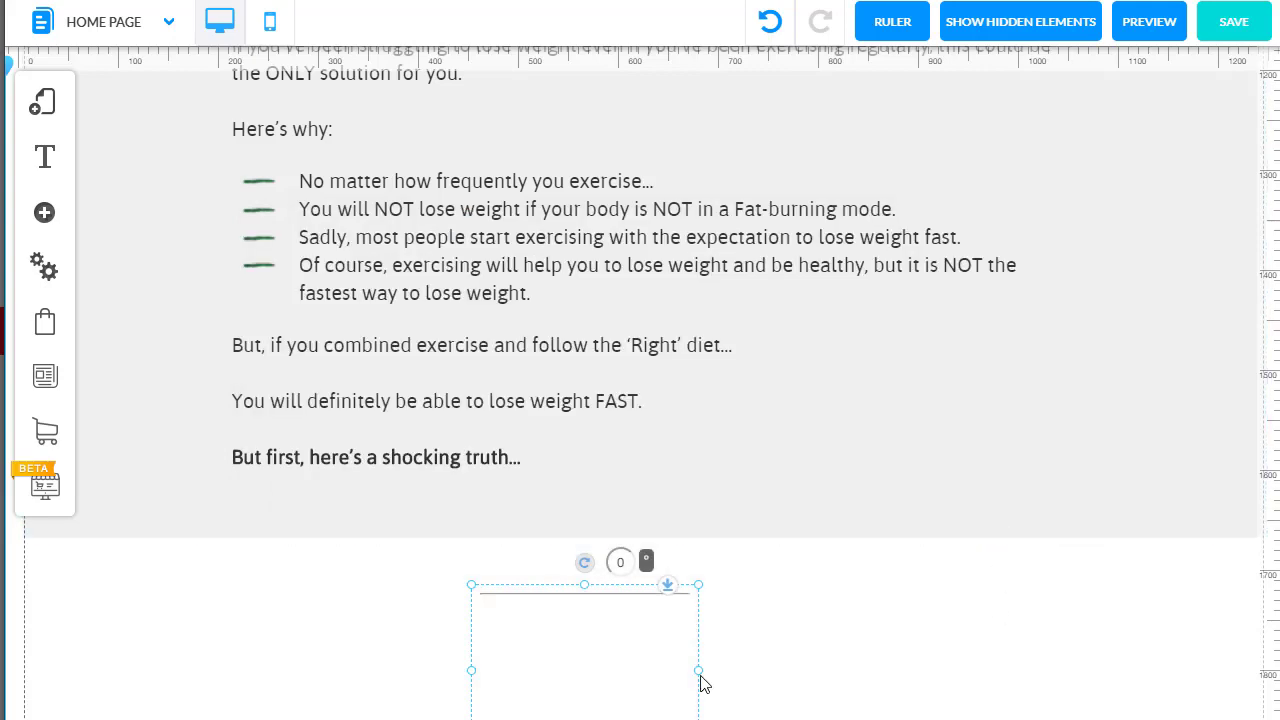
Step: Resize the divider line element to about 890 px wide, spanning the letter text, and reduce it to a strip about 26 px high
left_click_drag(702, 683, 1064, 698)
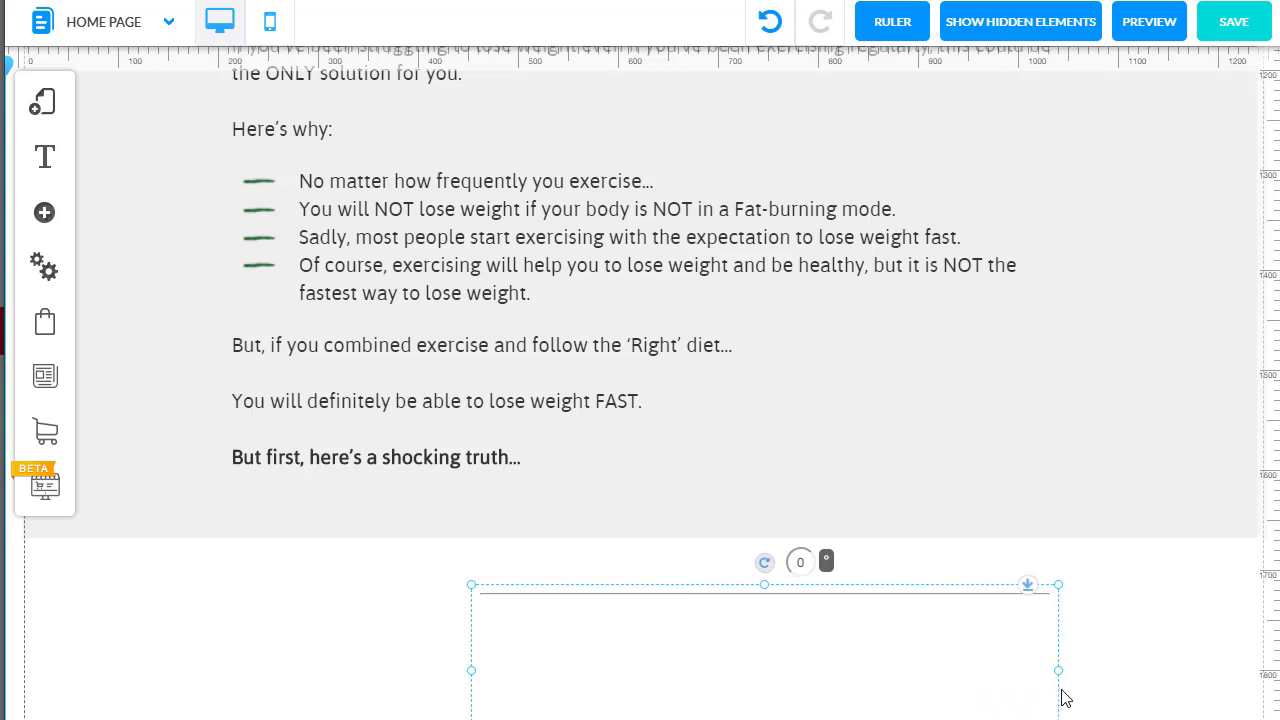
left_click_drag(473, 677, 210, 670)
left_click_drag(1062, 683, 1104, 680)
left_click(820, 694)
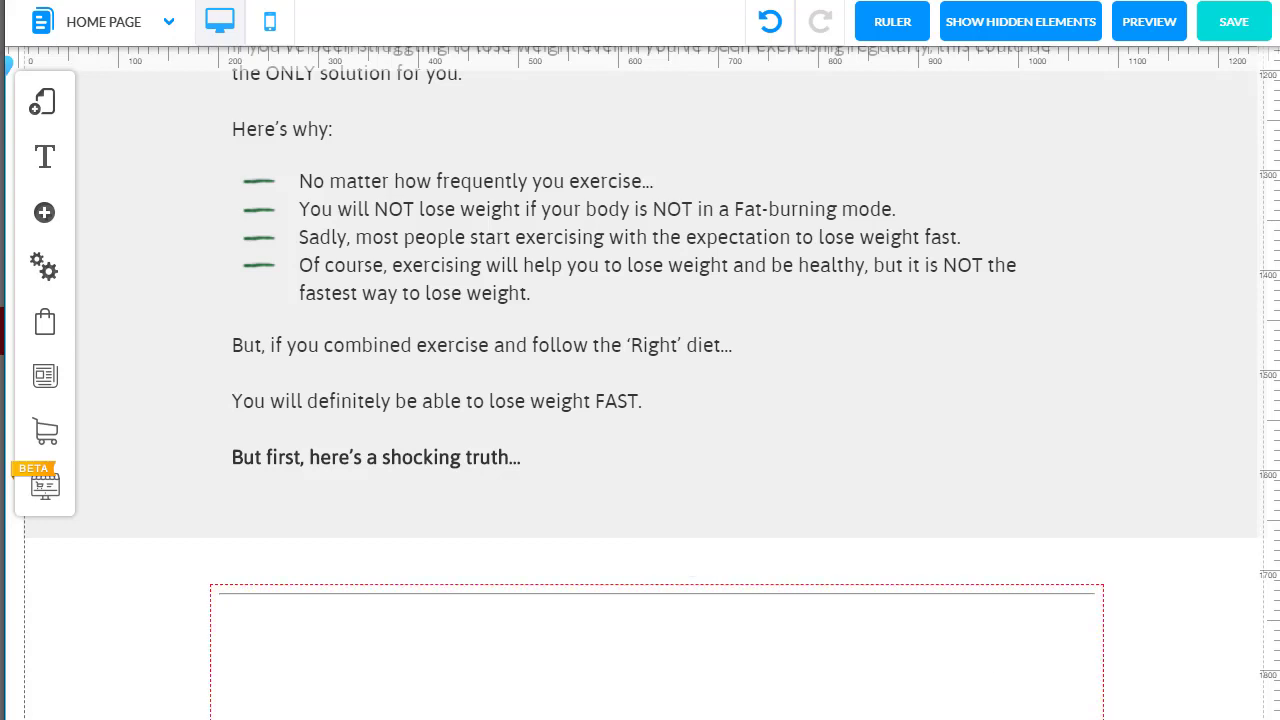
left_click(711, 716)
left_click_drag(711, 716, 663, 619)
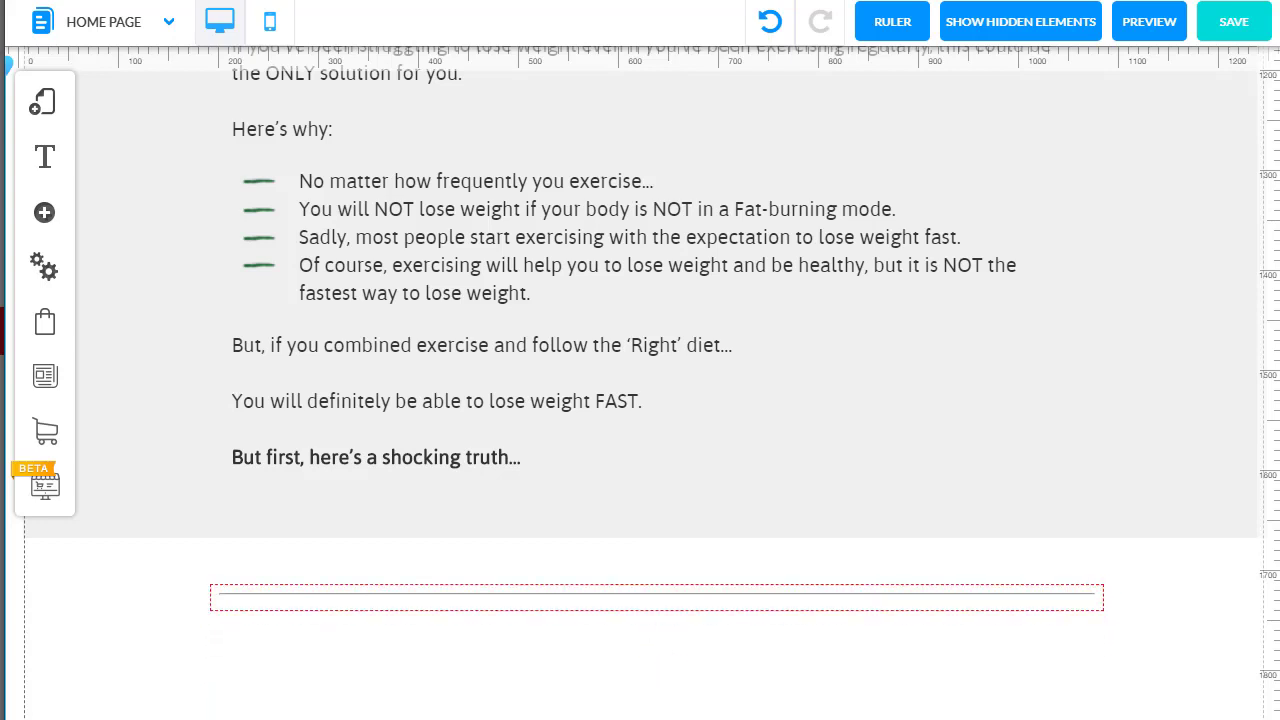